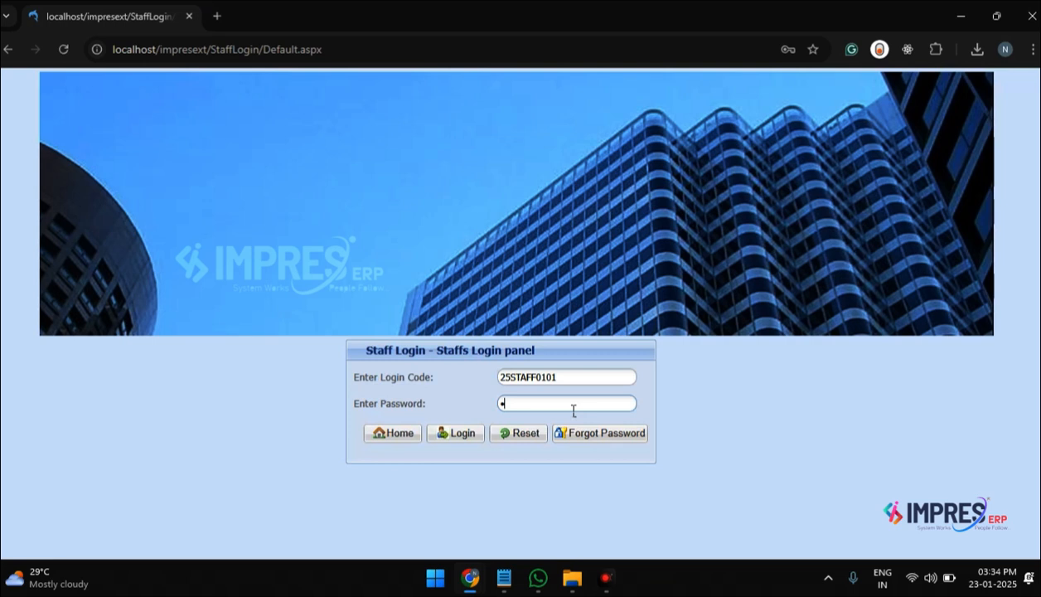
Step: Log in to the staff panel and open the Lesson Planner for lesson plans and notes
{"action": "key", "text": "Return"}
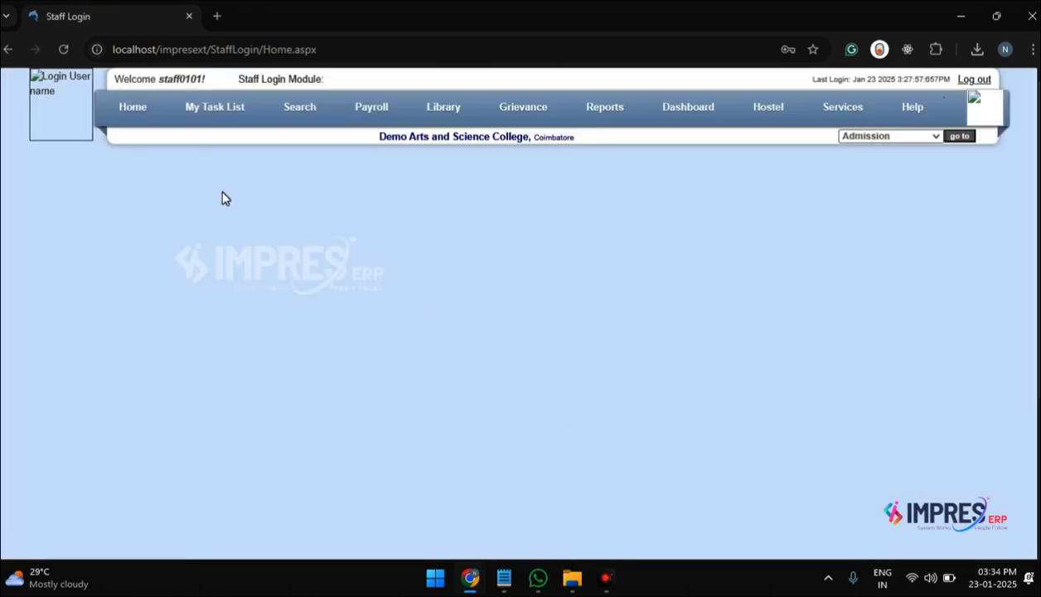
{"action": "mouse_move", "coordinate": [223, 122]}
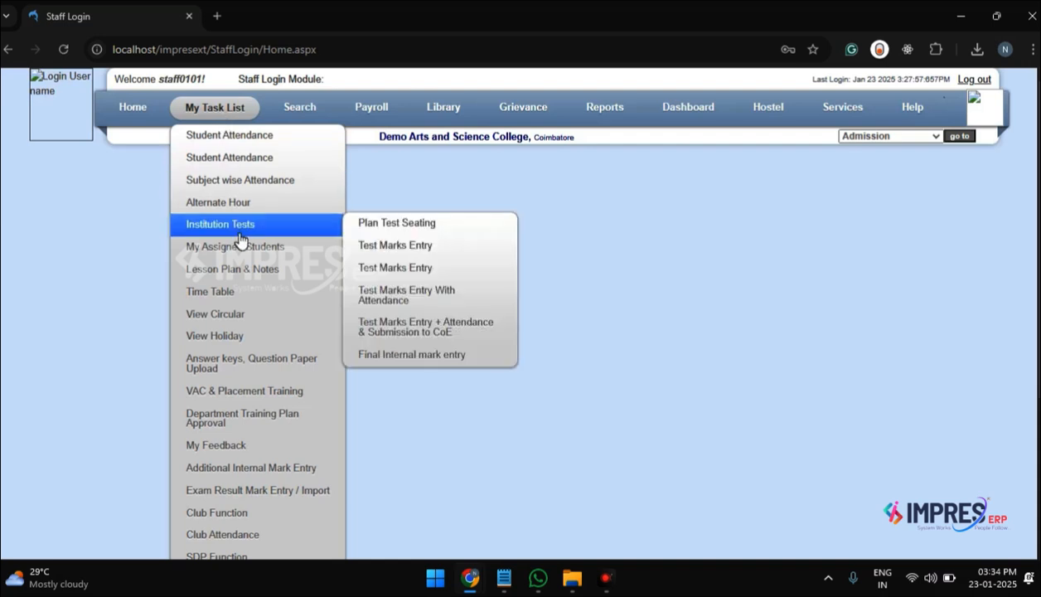
{"action": "mouse_move", "coordinate": [243, 274]}
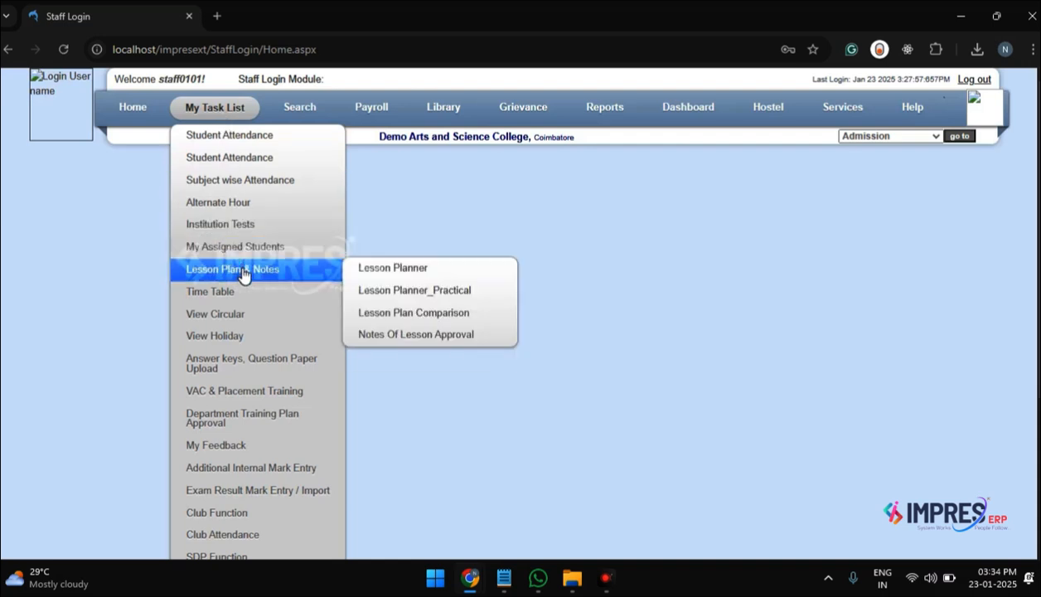
{"action": "left_click", "coordinate": [396, 278]}
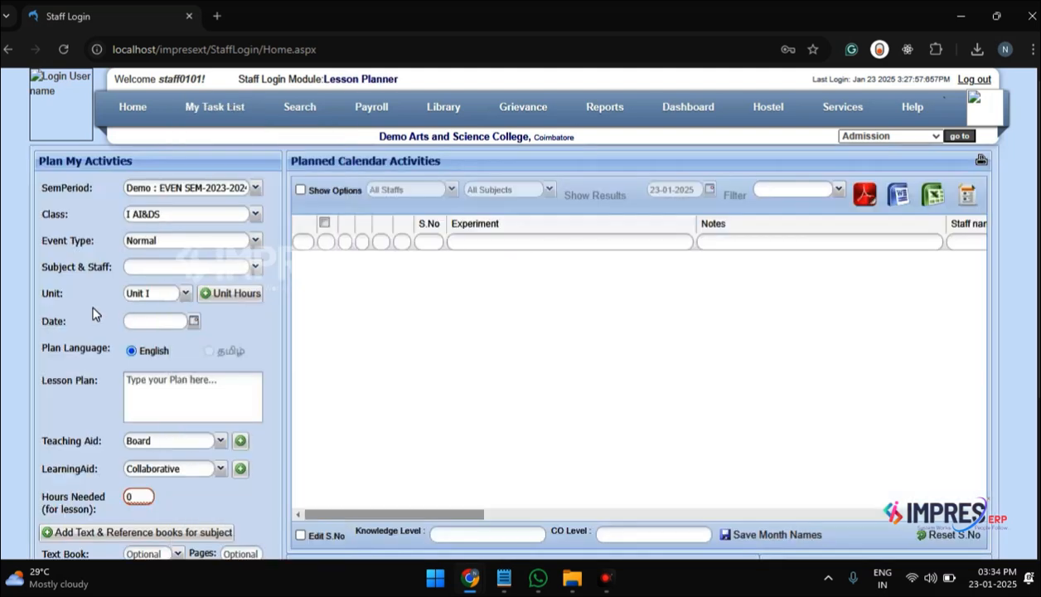
Step: Set the semester period to Demo : EVEN SEM-2024-2025 and the class to I B.Sc CS
{"action": "left_click", "coordinate": [257, 190]}
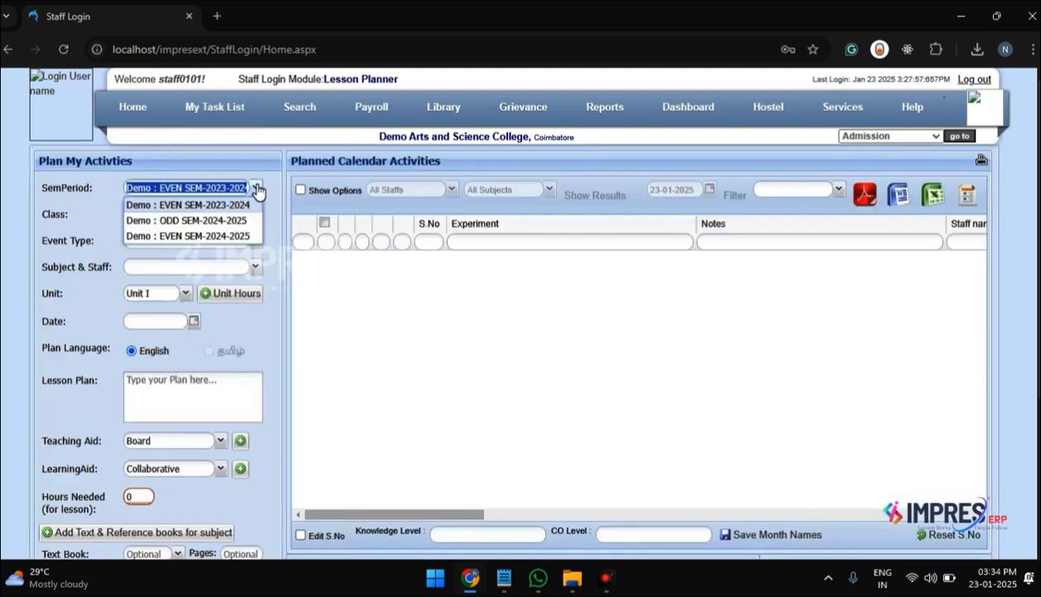
{"action": "left_click", "coordinate": [251, 236]}
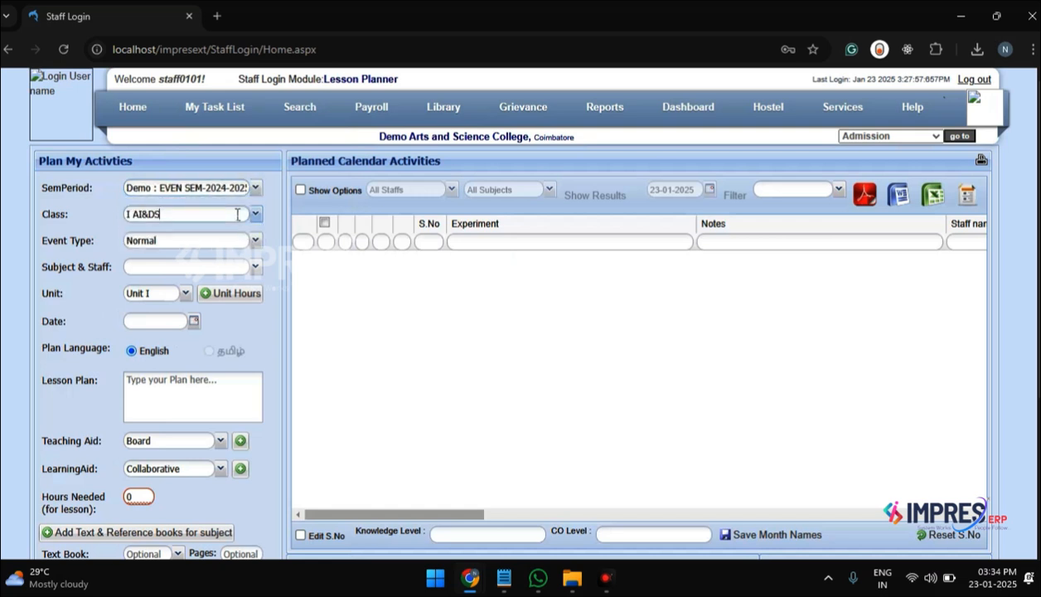
{"action": "key", "text": "shift+Left"}
{"action": "key", "text": "shift+Left"}
{"action": "key", "text": "shift+Left"}
{"action": "key", "text": "shift+Left"}
{"action": "key", "text": "shift+Left"}
{"action": "type", "text": "B"}
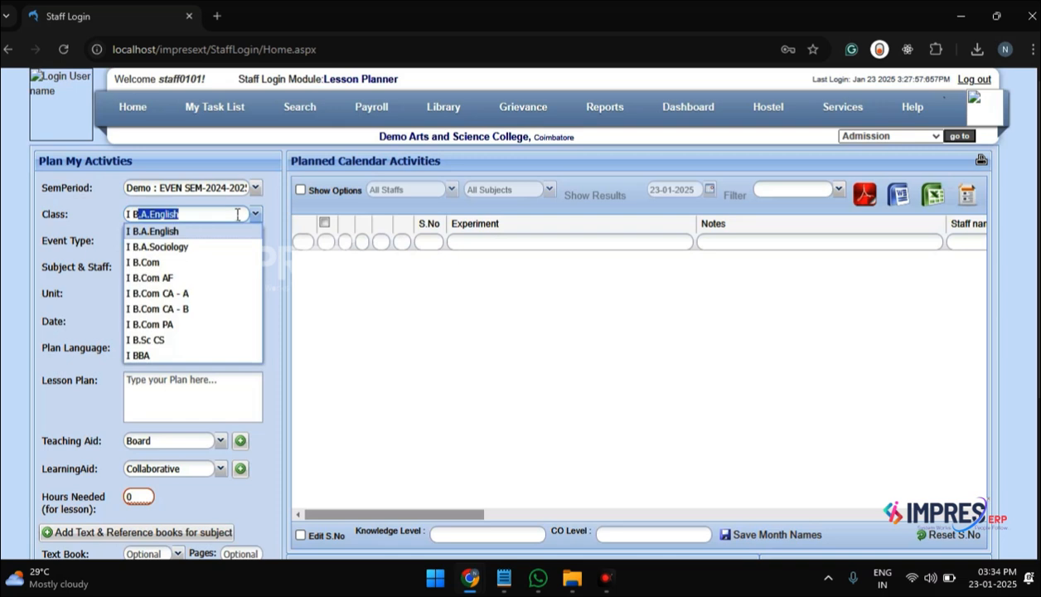
{"action": "type", "text": ".cs"}
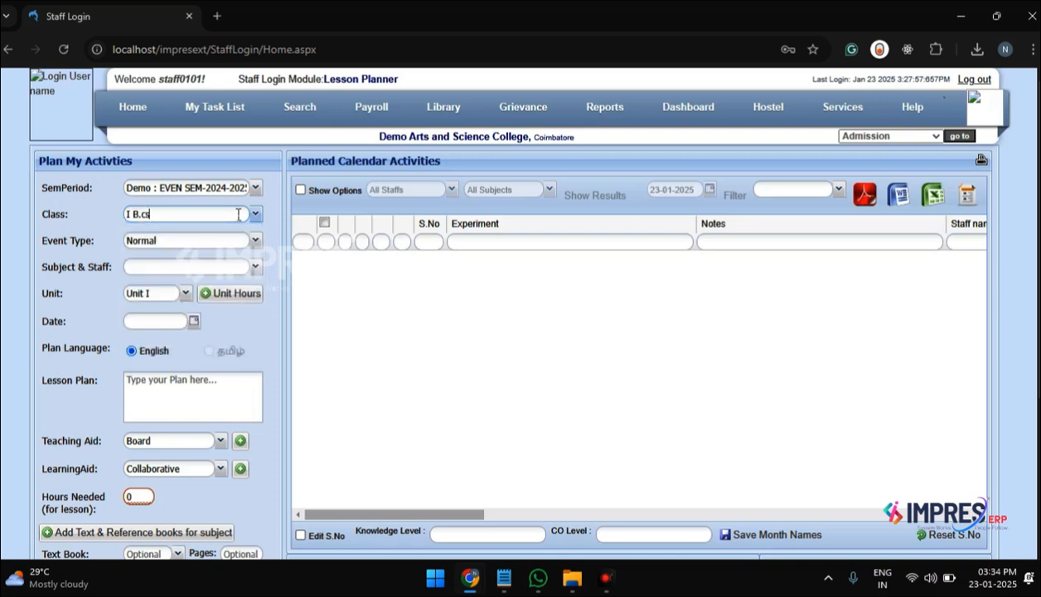
{"action": "key", "text": "BackSpace"}
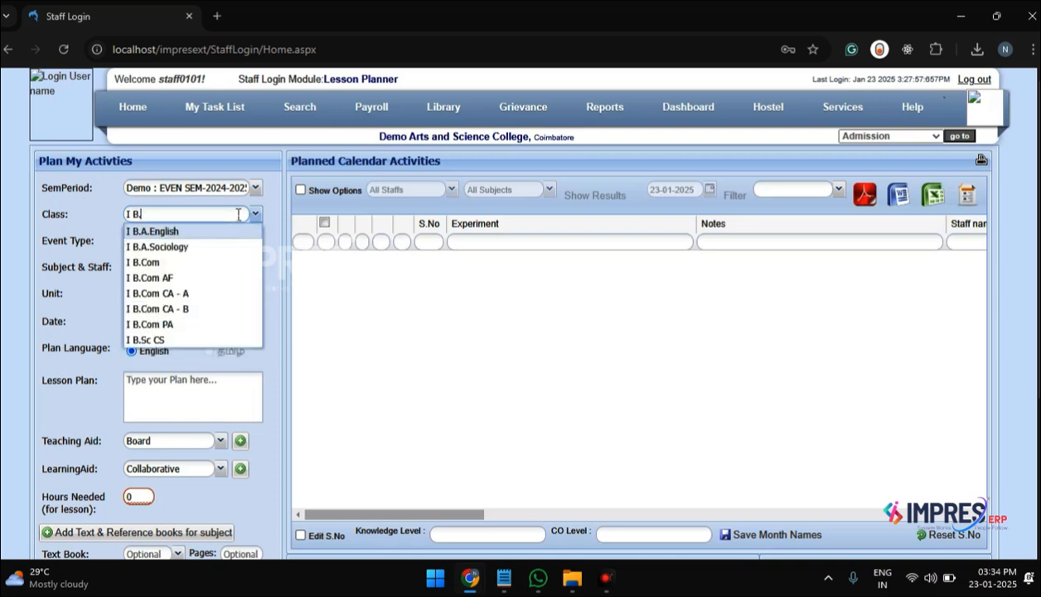
{"action": "left_click", "coordinate": [174, 344]}
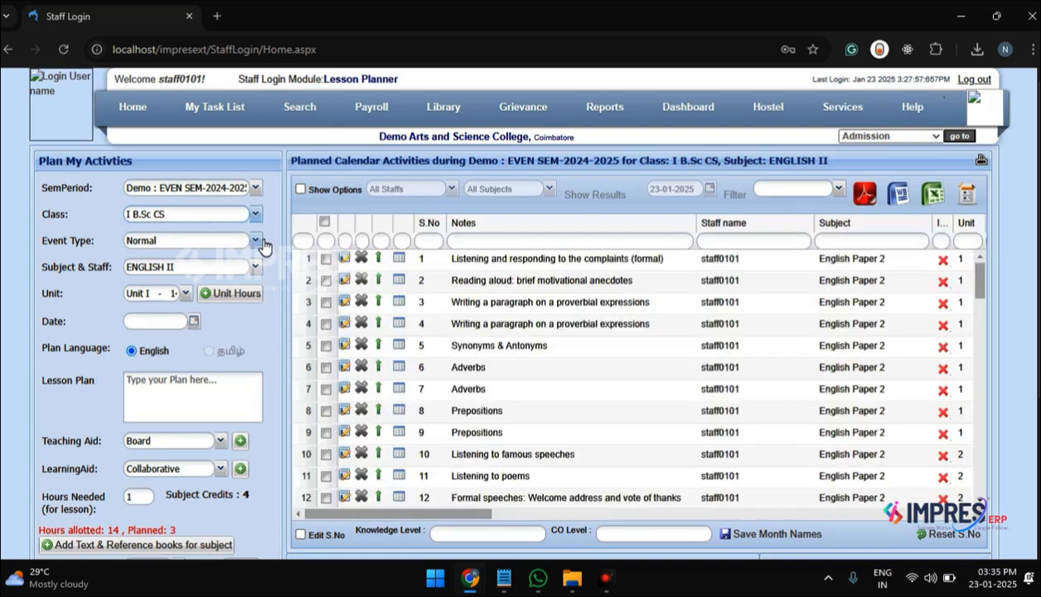
Step: Check the event types while keeping Normal, and select ENGLISH II as the subject
{"action": "left_click", "coordinate": [256, 241]}
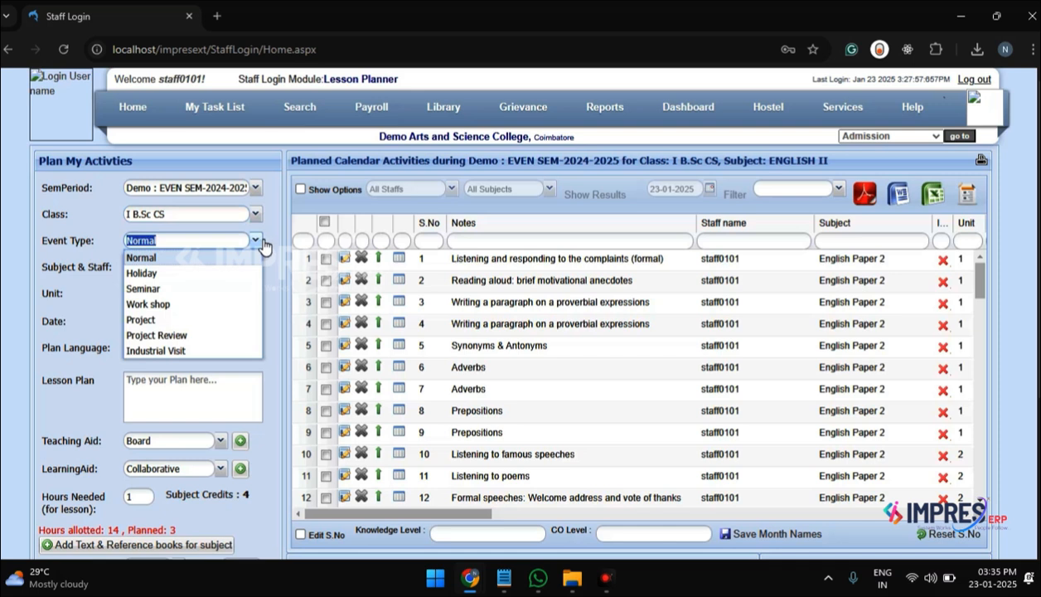
{"action": "left_click", "coordinate": [267, 242]}
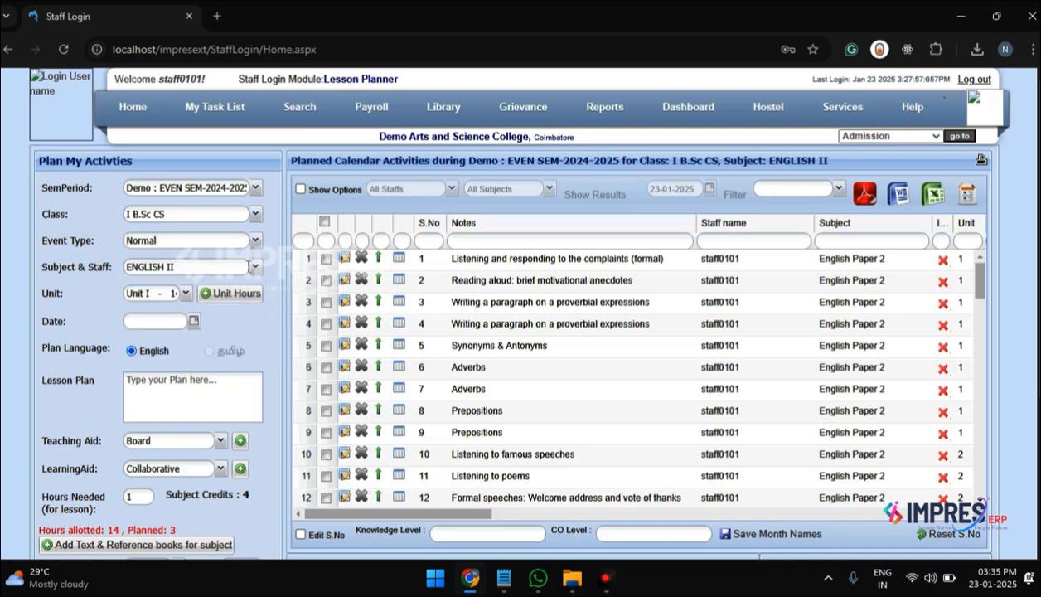
{"action": "left_click", "coordinate": [259, 270]}
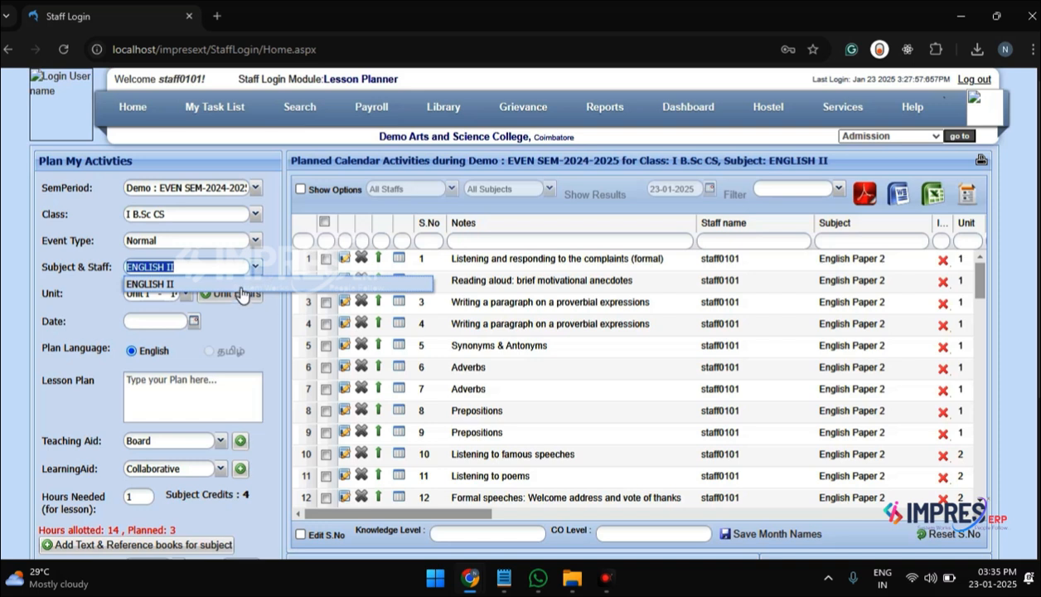
{"action": "left_click", "coordinate": [246, 286]}
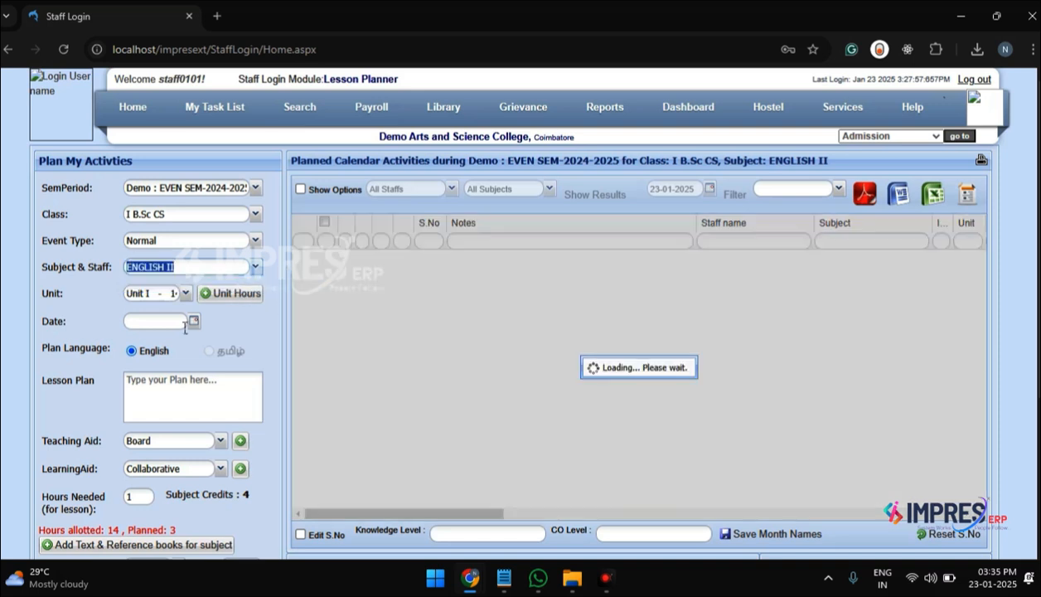
Step: Review the available units and the hours configuration for the ENGLISH II units
{"action": "left_click", "coordinate": [190, 297]}
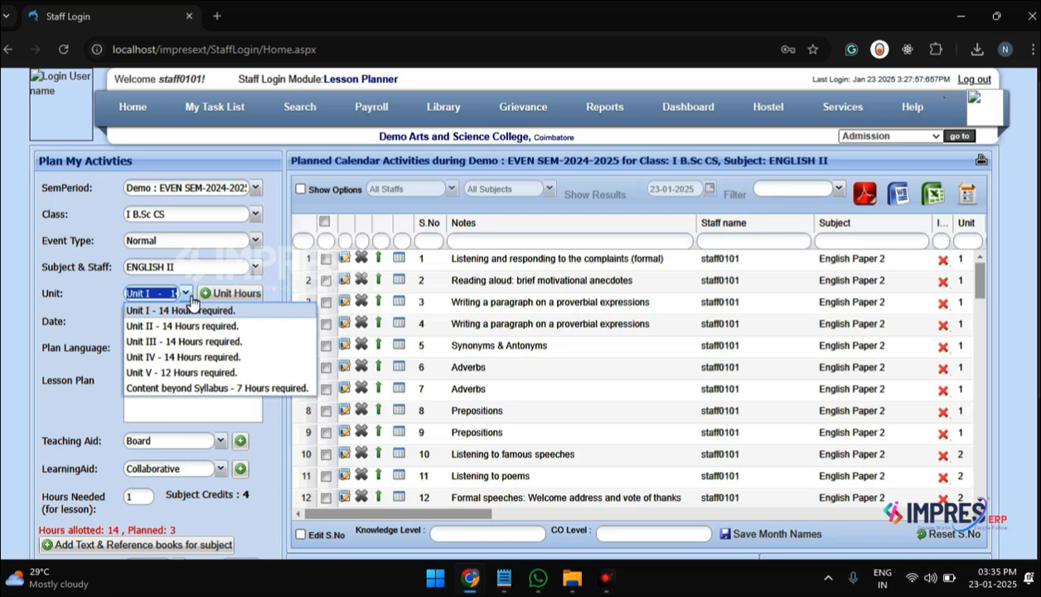
{"action": "left_click", "coordinate": [266, 282]}
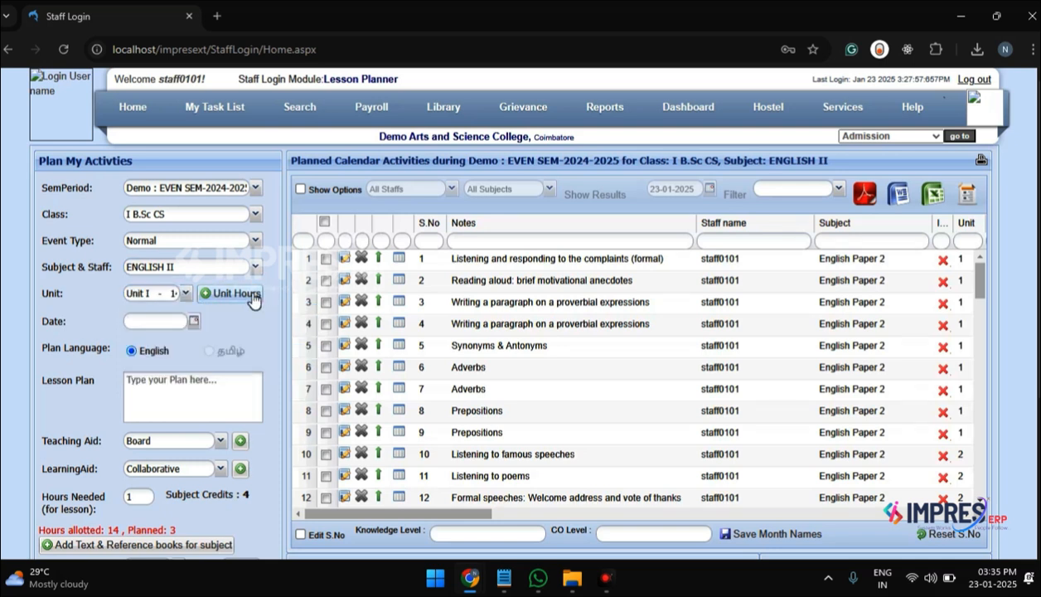
{"action": "left_click", "coordinate": [249, 294]}
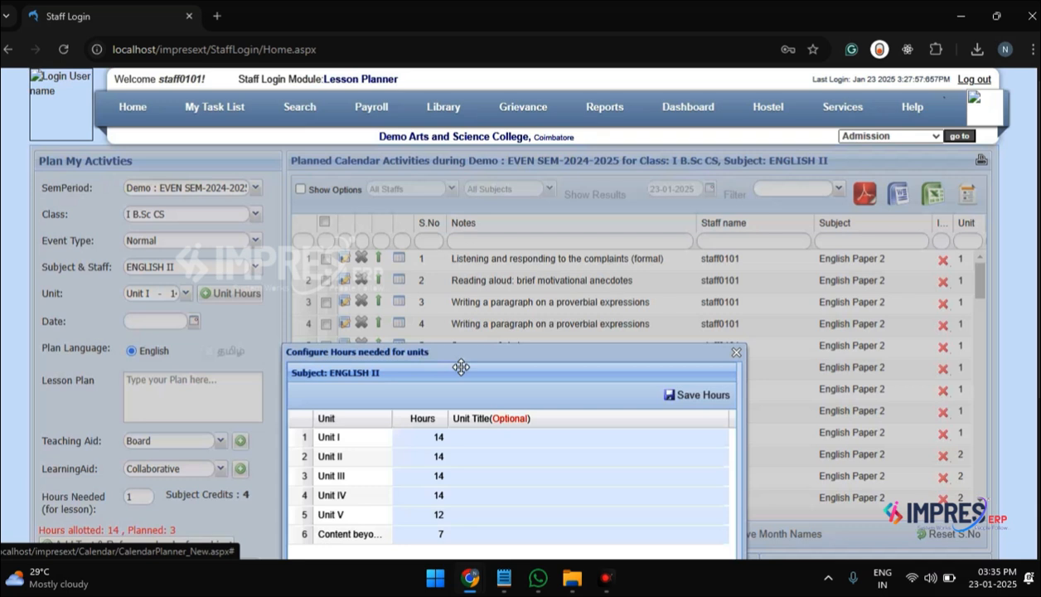
{"action": "left_click_drag", "start_coordinate": [469, 362], "coordinate": [472, 270]}
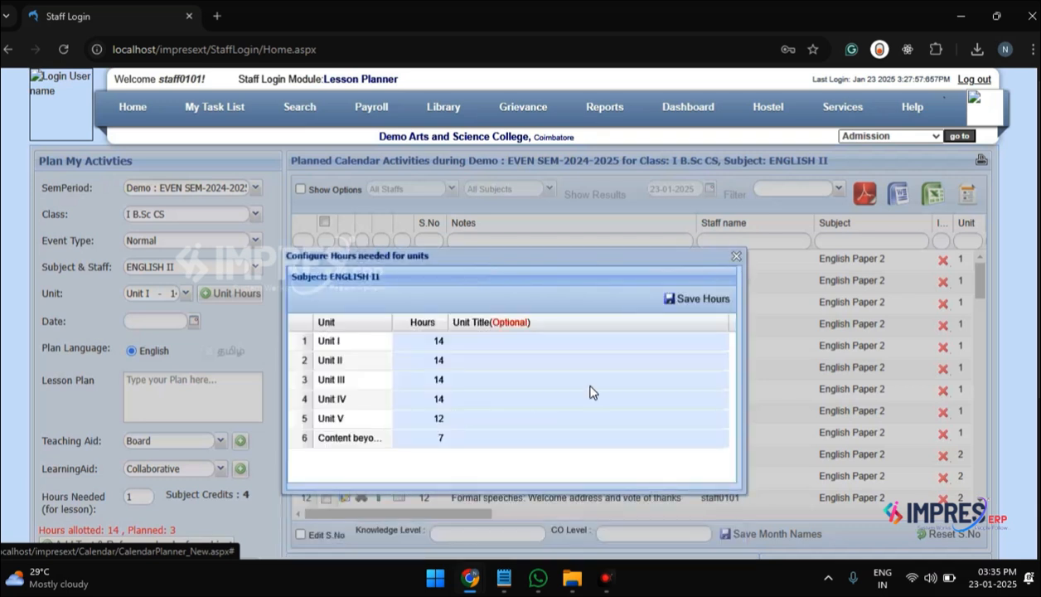
{"action": "left_click", "coordinate": [736, 257]}
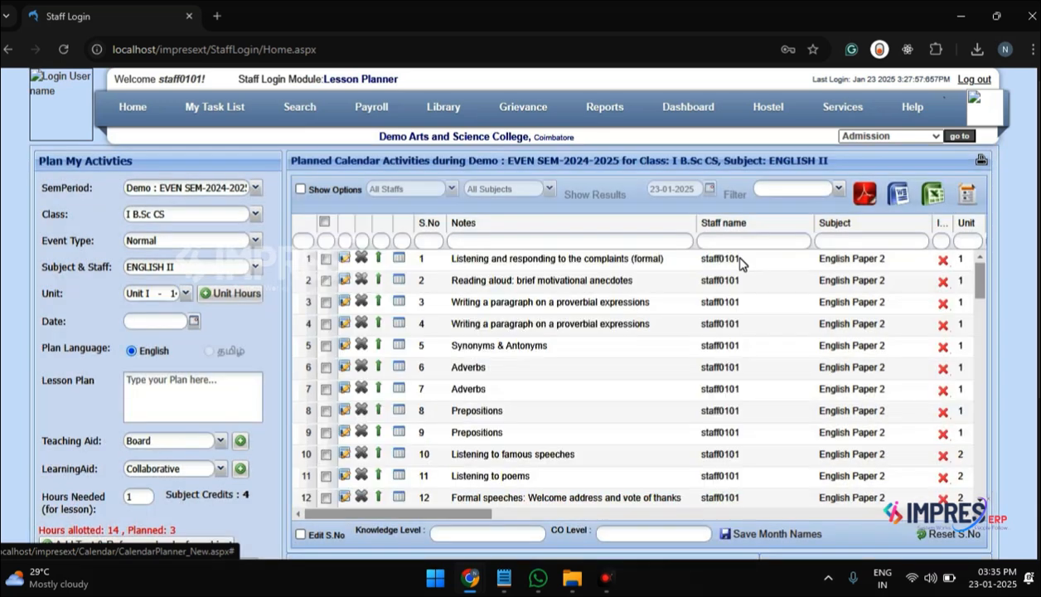
Step: Enter "Sample Topic" as the lesson plan text, leaving the date empty
{"action": "left_click", "coordinate": [182, 324]}
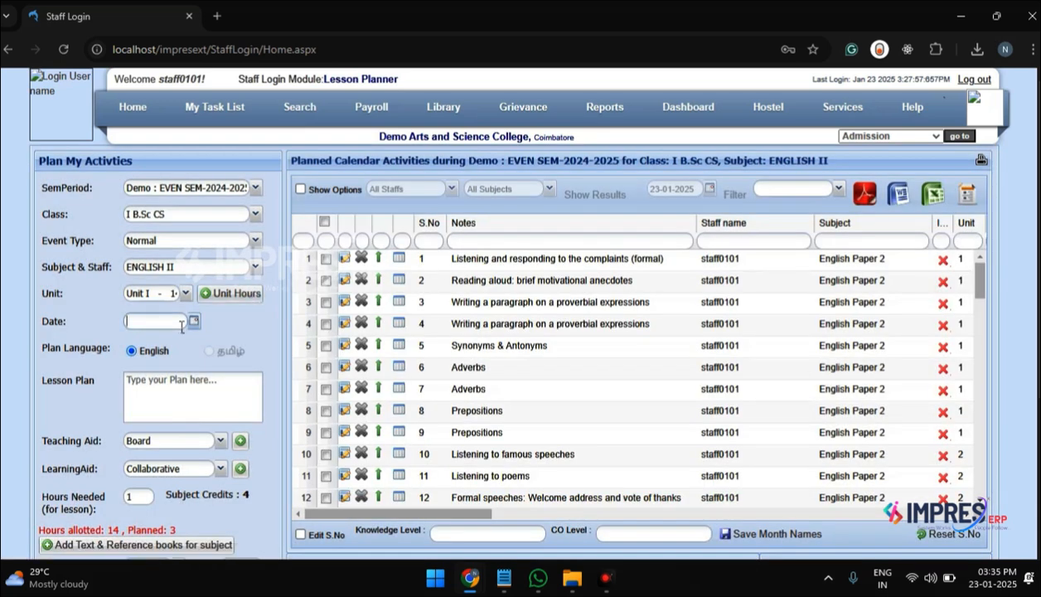
{"action": "left_click", "coordinate": [159, 403]}
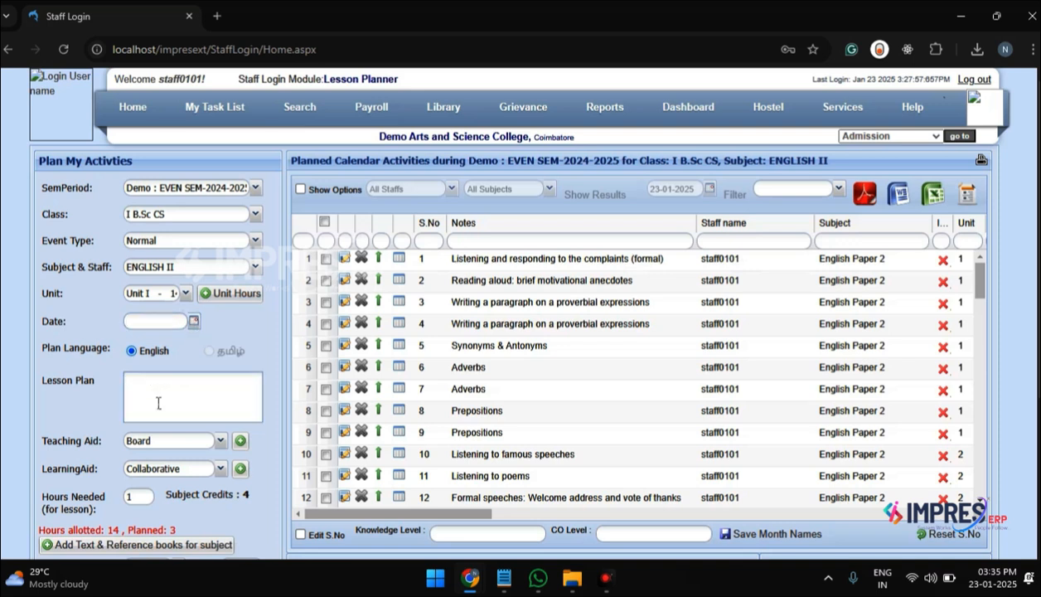
{"action": "type", "text": "Sample Topic"}
Step: Examine the selectable teaching aids and learning aids, including the windows for adding new options to each
{"action": "scroll", "coordinate": [163, 427], "scroll_direction": "down", "scroll_amount": 1}
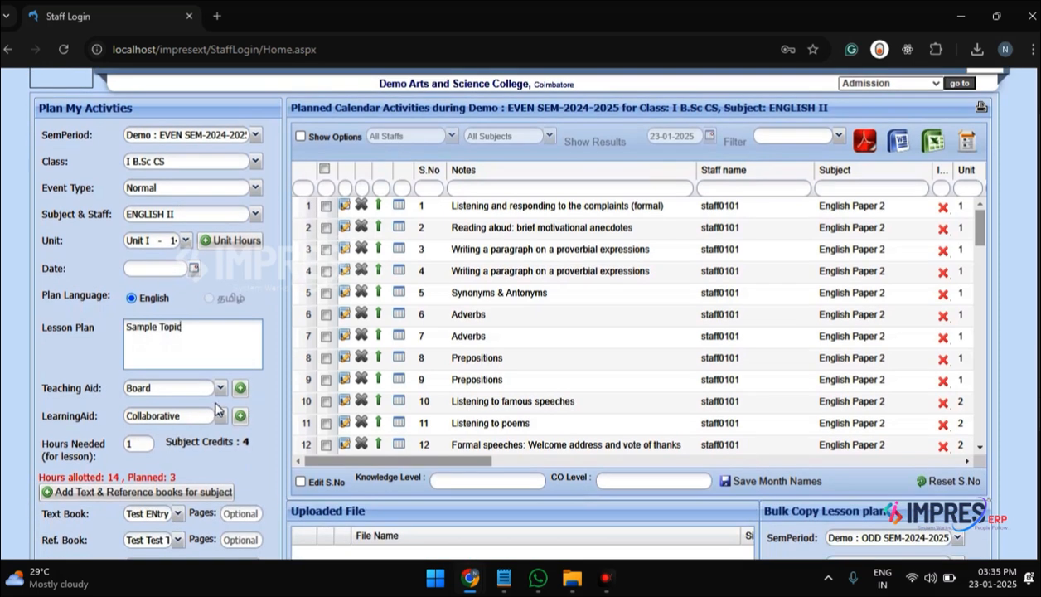
{"action": "left_click", "coordinate": [223, 390]}
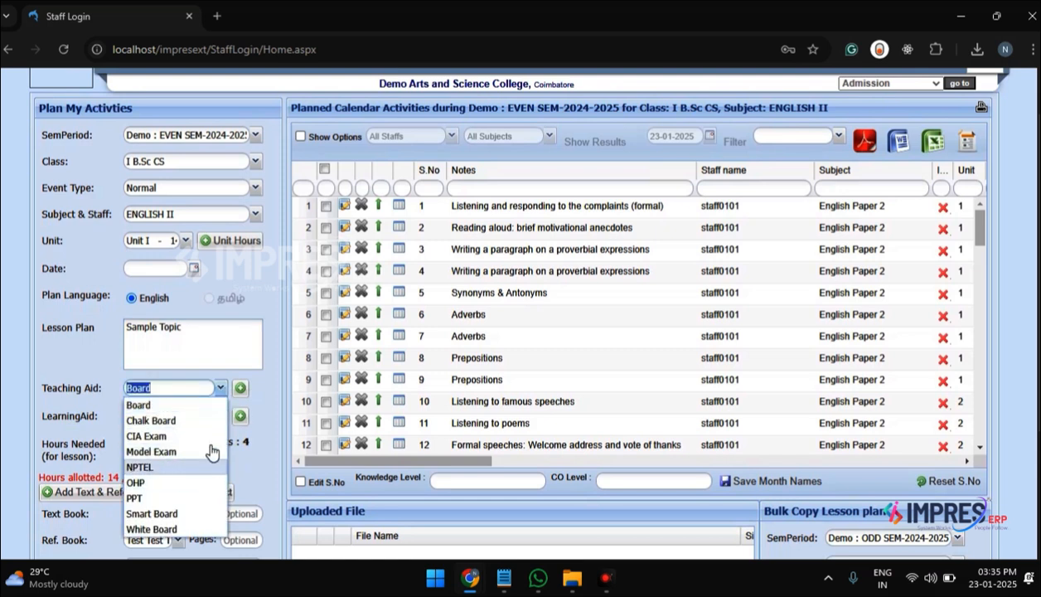
{"action": "left_click", "coordinate": [241, 389]}
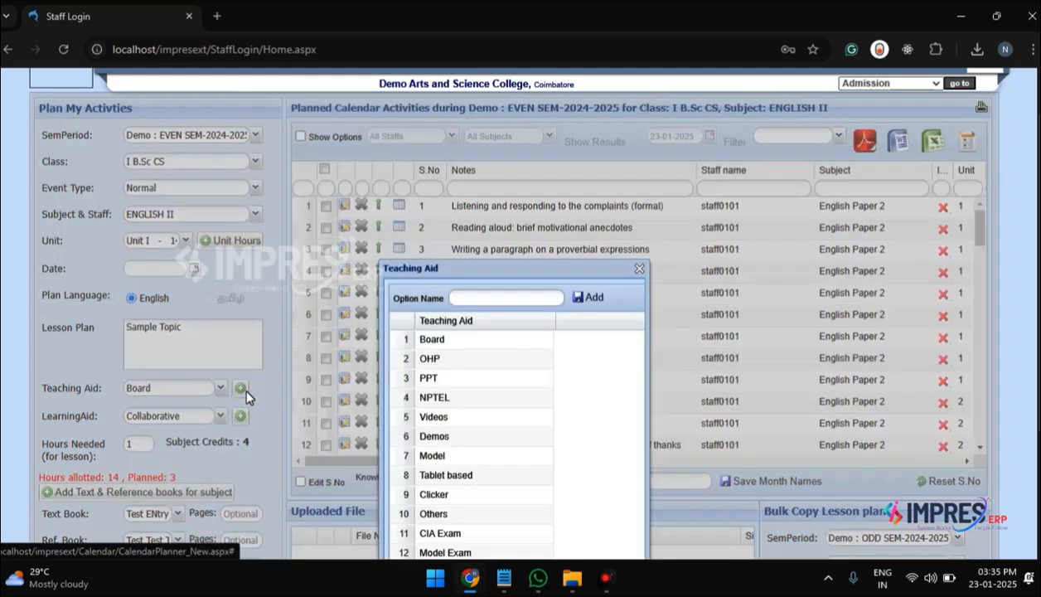
{"action": "scroll", "coordinate": [434, 400], "scroll_direction": "down", "scroll_amount": 1}
{"action": "scroll", "coordinate": [433, 400], "scroll_direction": "up", "scroll_amount": 1}
{"action": "key", "text": "Escape"}
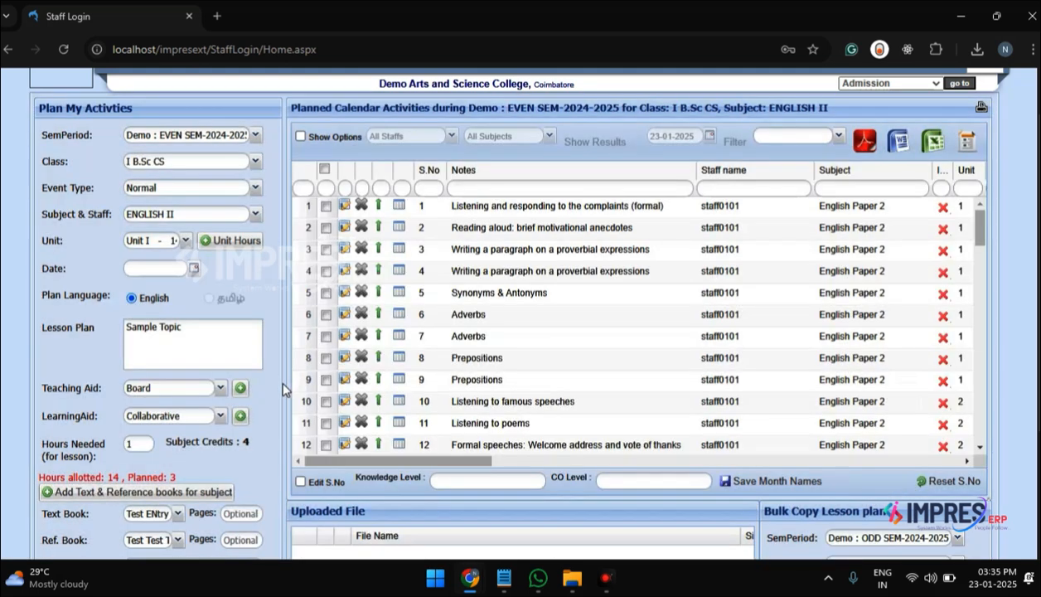
{"action": "left_click", "coordinate": [224, 418]}
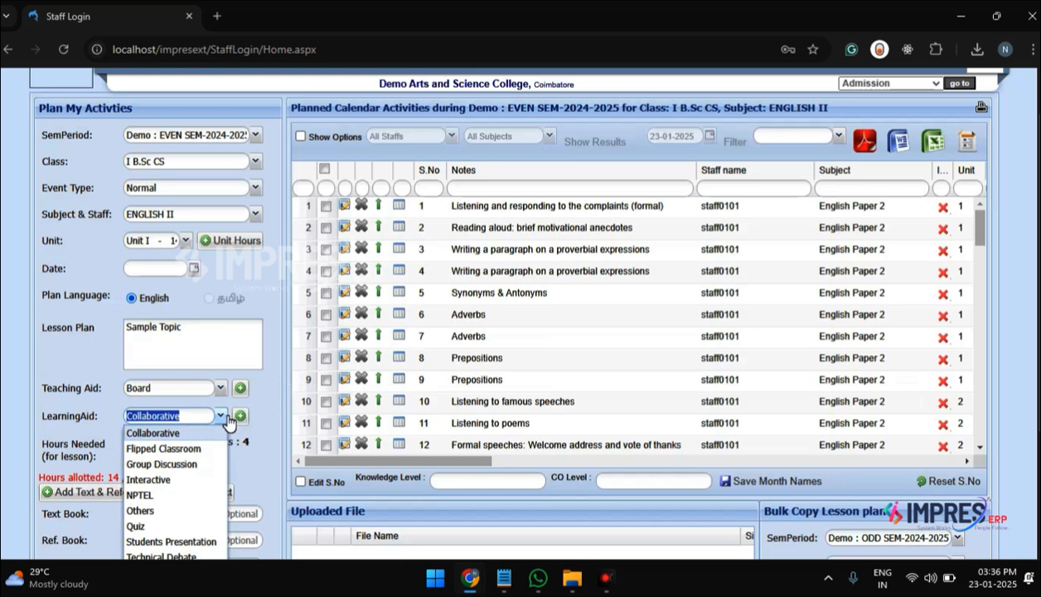
{"action": "scroll", "coordinate": [227, 438], "scroll_direction": "down", "scroll_amount": 1}
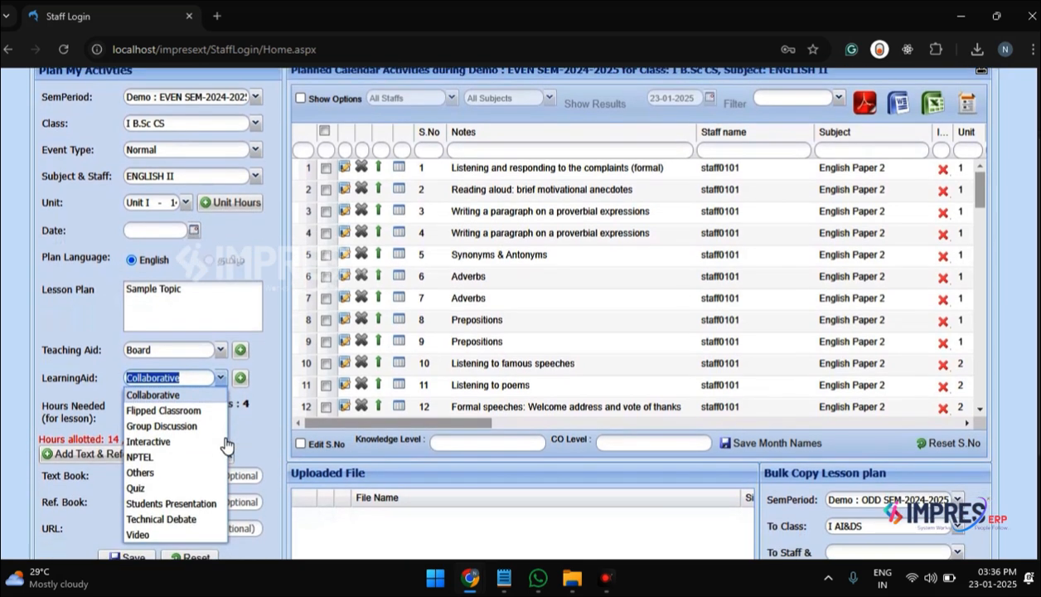
{"action": "left_click", "coordinate": [242, 378]}
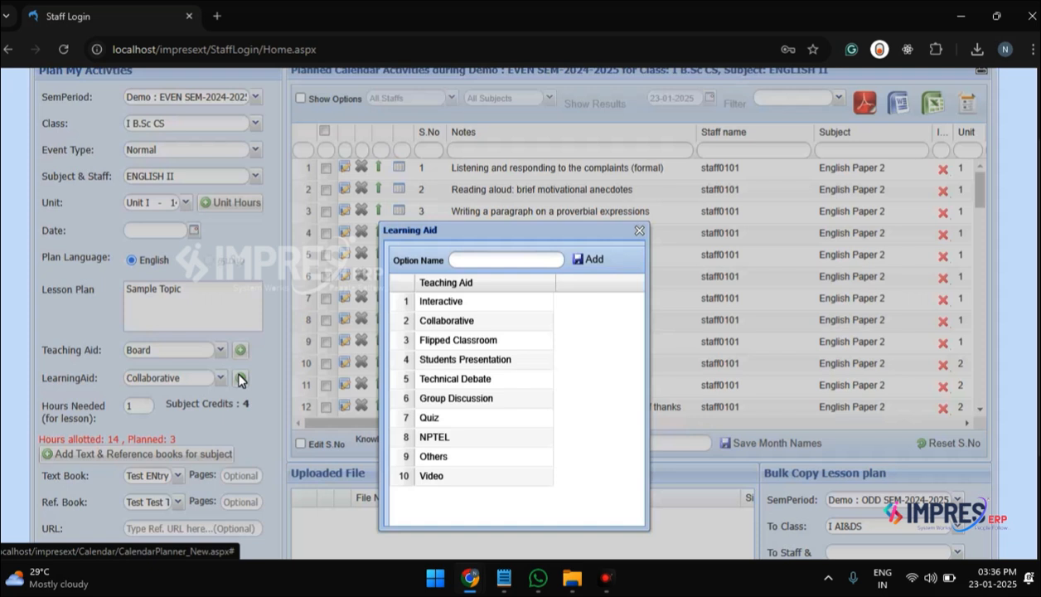
{"action": "left_click", "coordinate": [645, 238]}
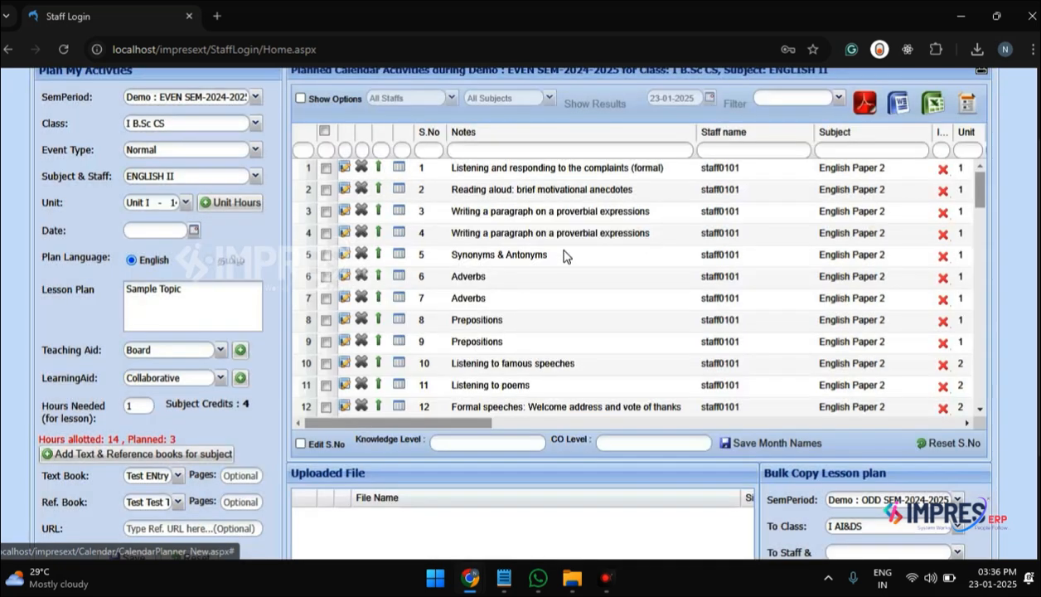
Step: Add "Sample entry" as Text Book3 in the text and reference book list for ENGLISH II, and save it
{"action": "scroll", "coordinate": [404, 358], "scroll_direction": "down", "scroll_amount": 1}
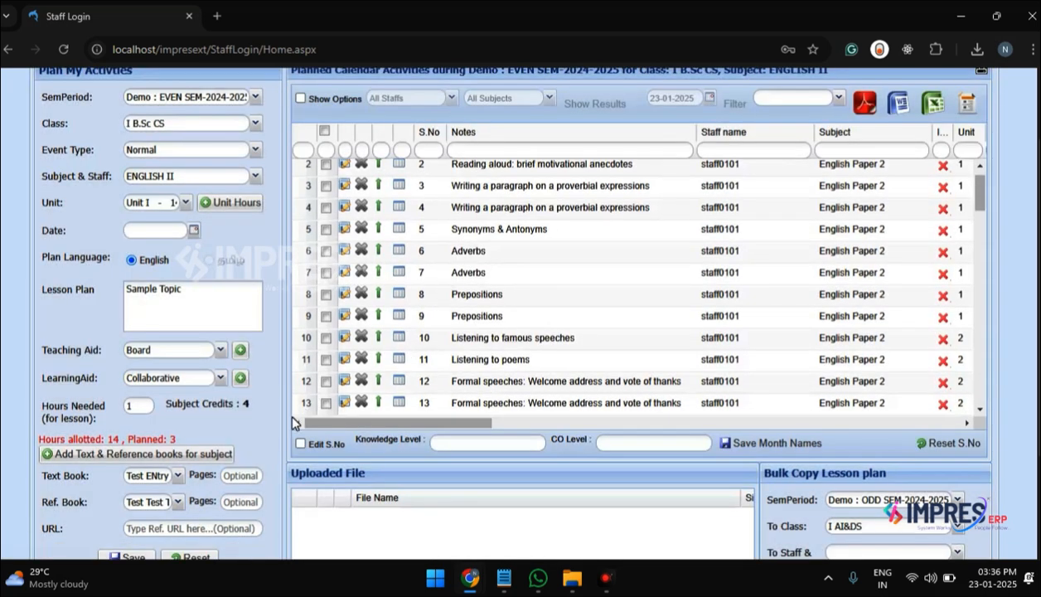
{"action": "scroll", "coordinate": [294, 413], "scroll_direction": "down", "scroll_amount": 1}
{"action": "scroll", "coordinate": [249, 419], "scroll_direction": "down", "scroll_amount": 1}
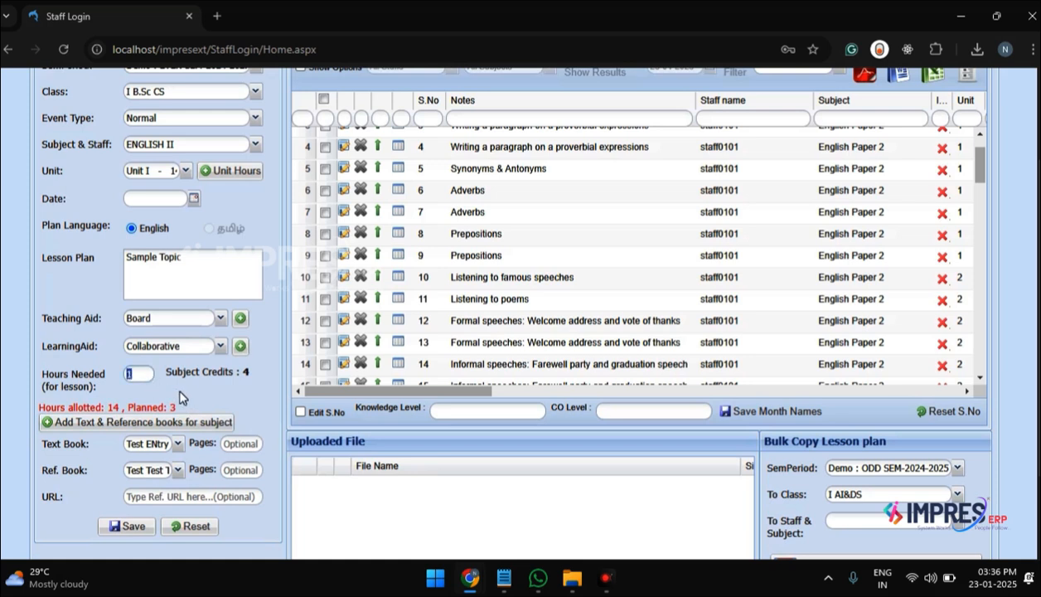
{"action": "scroll", "coordinate": [184, 397], "scroll_direction": "down", "scroll_amount": 1}
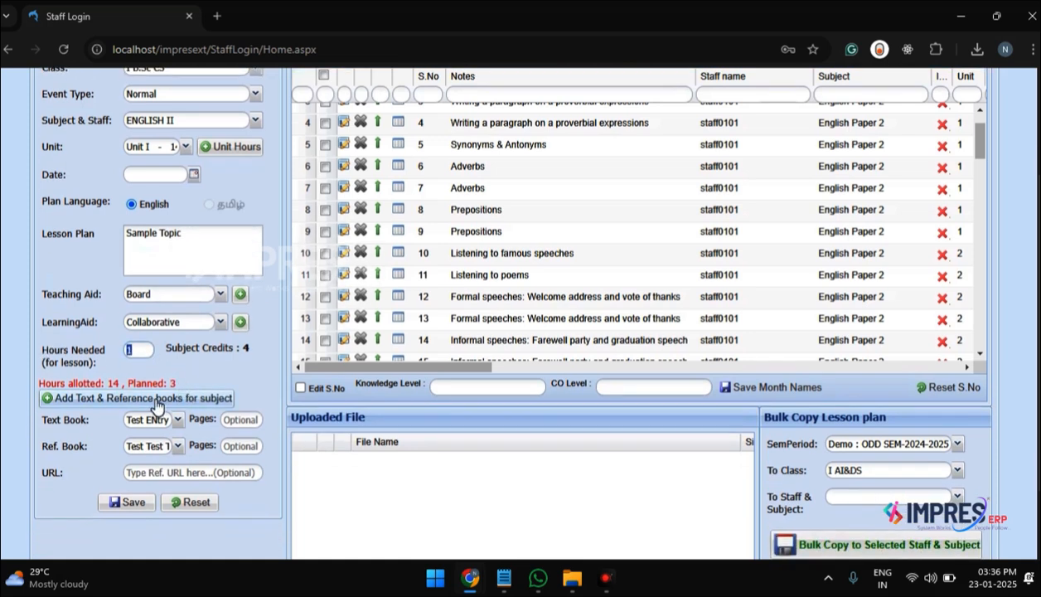
{"action": "left_click", "coordinate": [155, 402]}
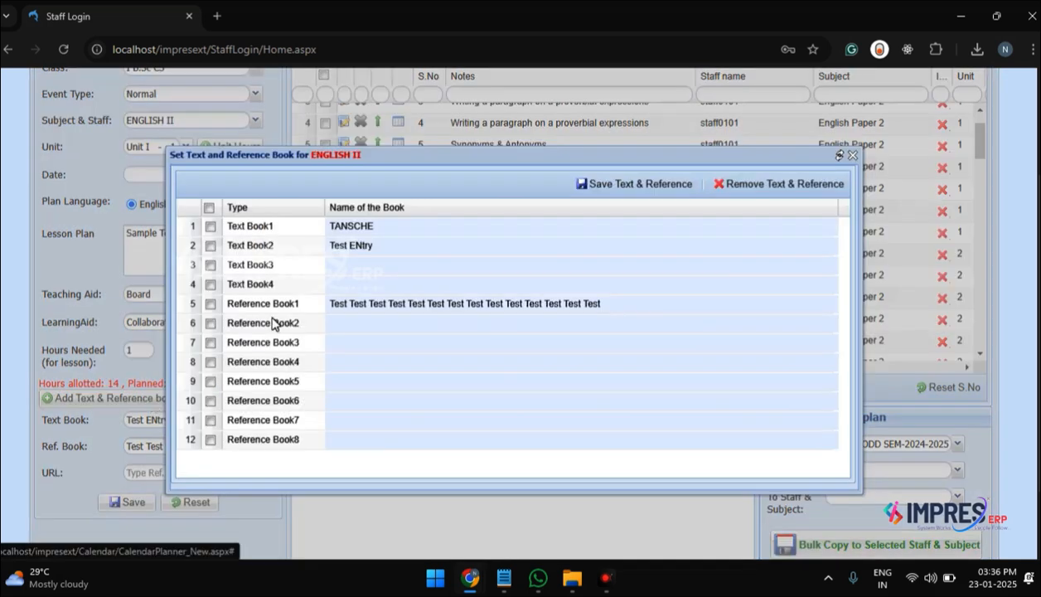
{"action": "left_click", "coordinate": [211, 266]}
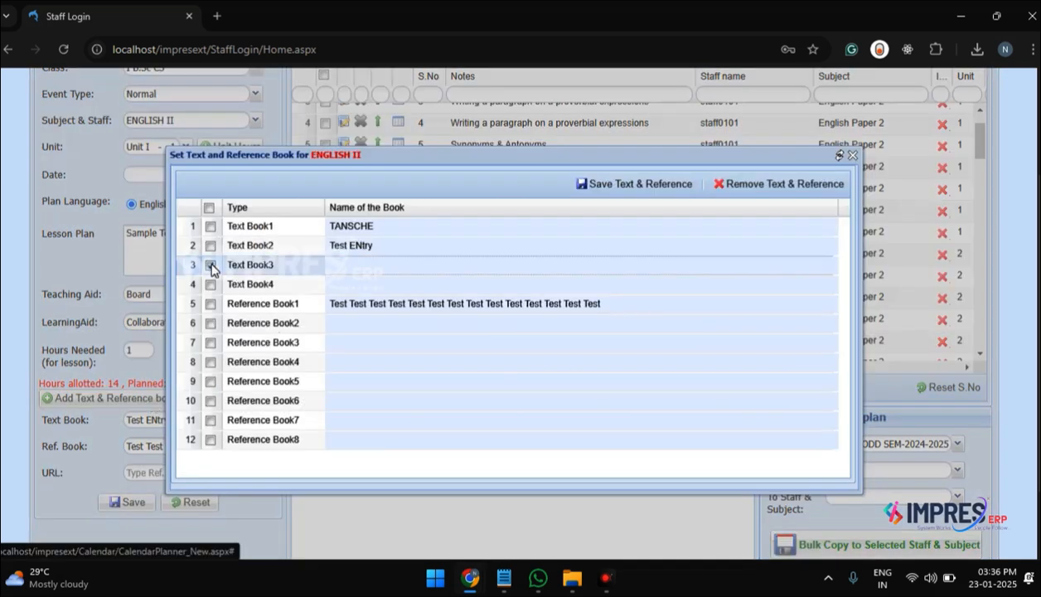
{"action": "left_click", "coordinate": [345, 275]}
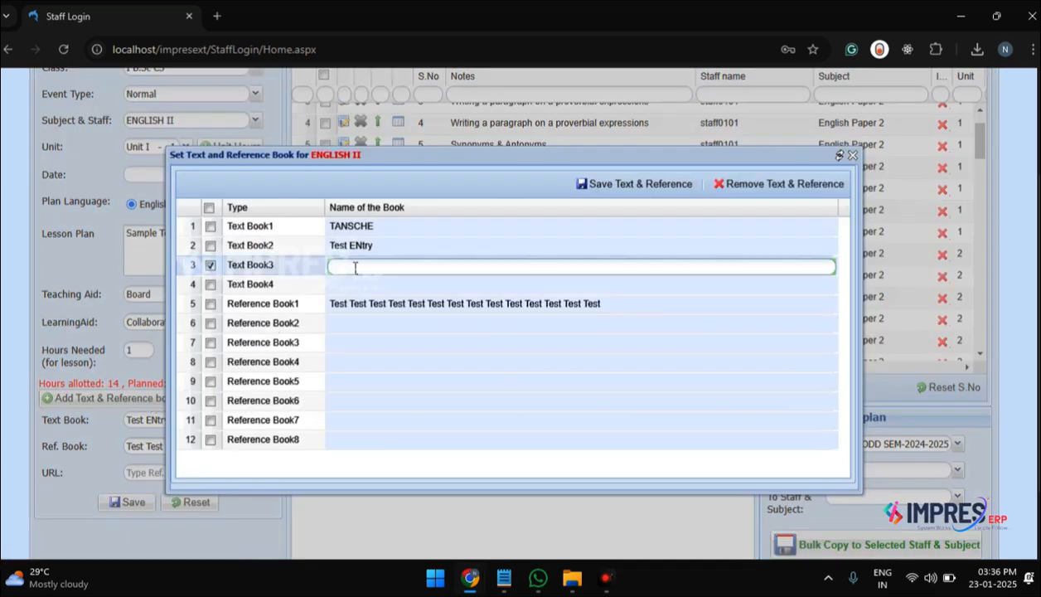
{"action": "type", "text": "Sample entry"}
{"action": "left_click", "coordinate": [652, 194]}
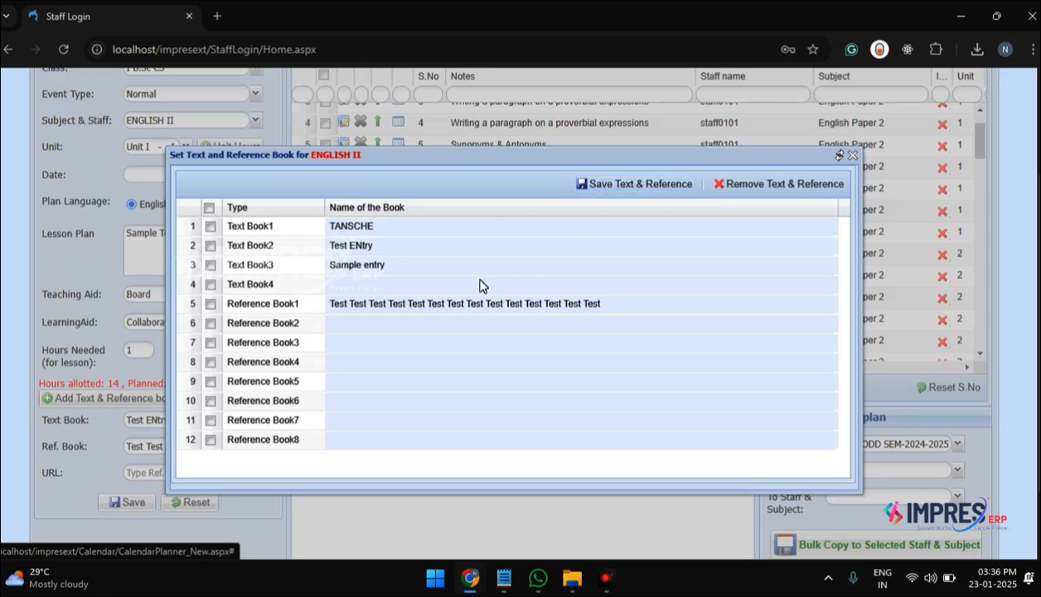
Step: Try to reuse the Reference Book1 title as the name of Reference Book2 and save it
{"action": "left_click", "coordinate": [341, 326]}
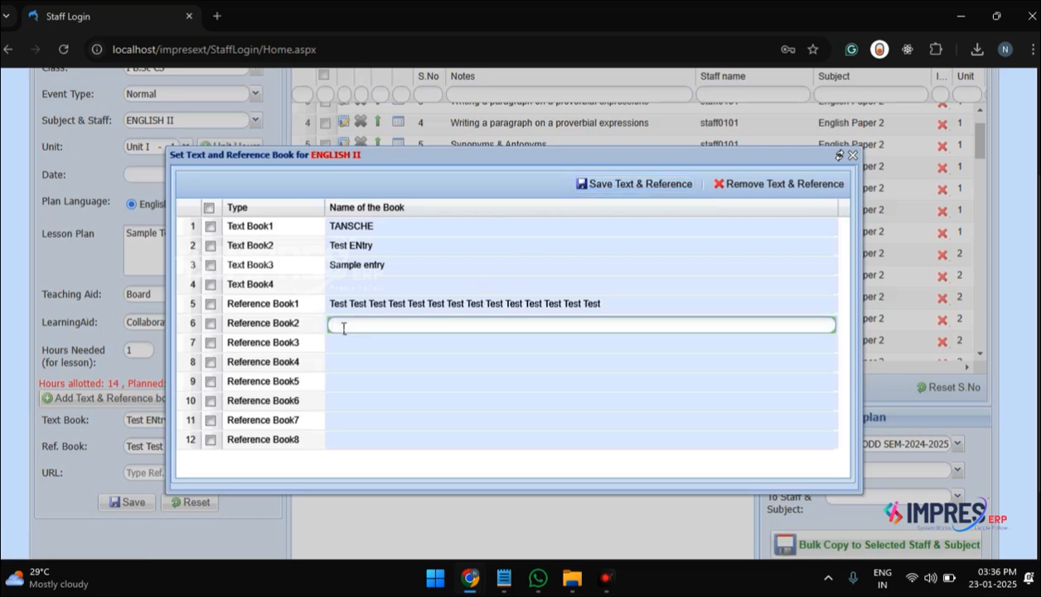
{"action": "left_click", "coordinate": [351, 307]}
{"action": "key", "text": "ctrl+c"}
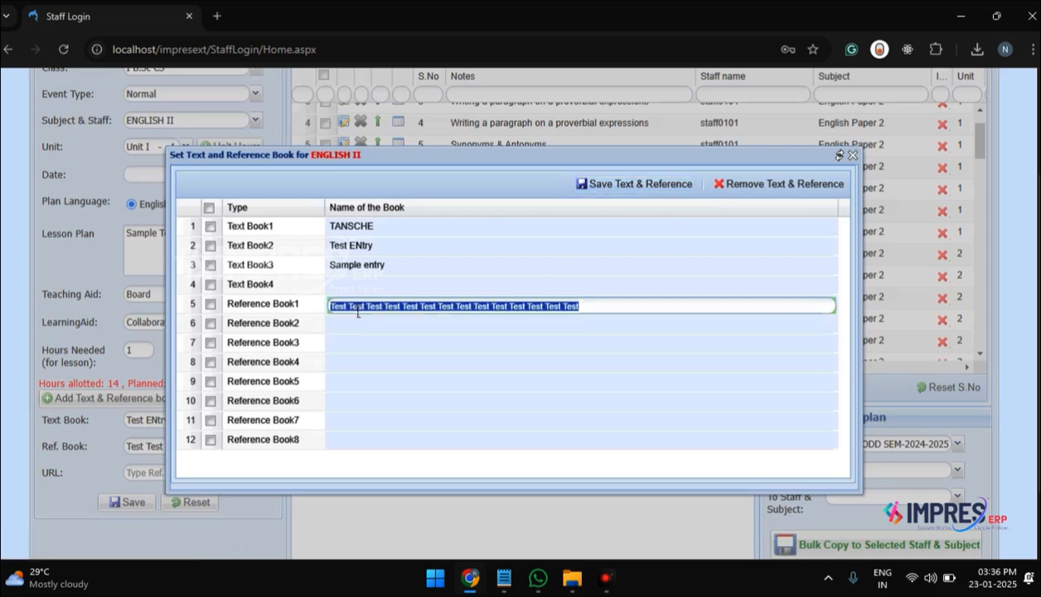
{"action": "left_click", "coordinate": [347, 328]}
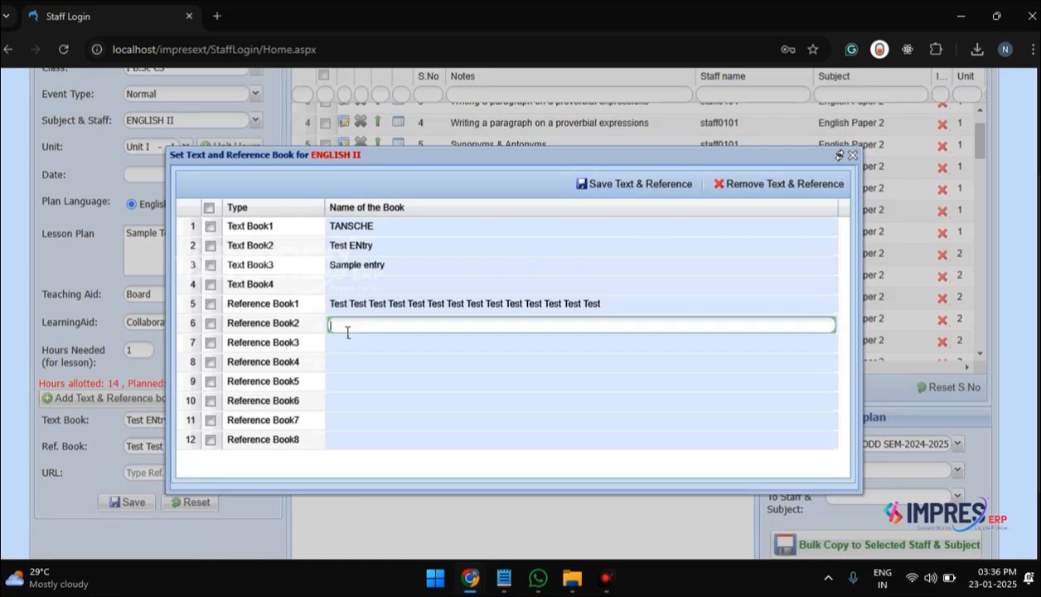
{"action": "key", "text": "ctrl+v"}
{"action": "left_click", "coordinate": [612, 189]}
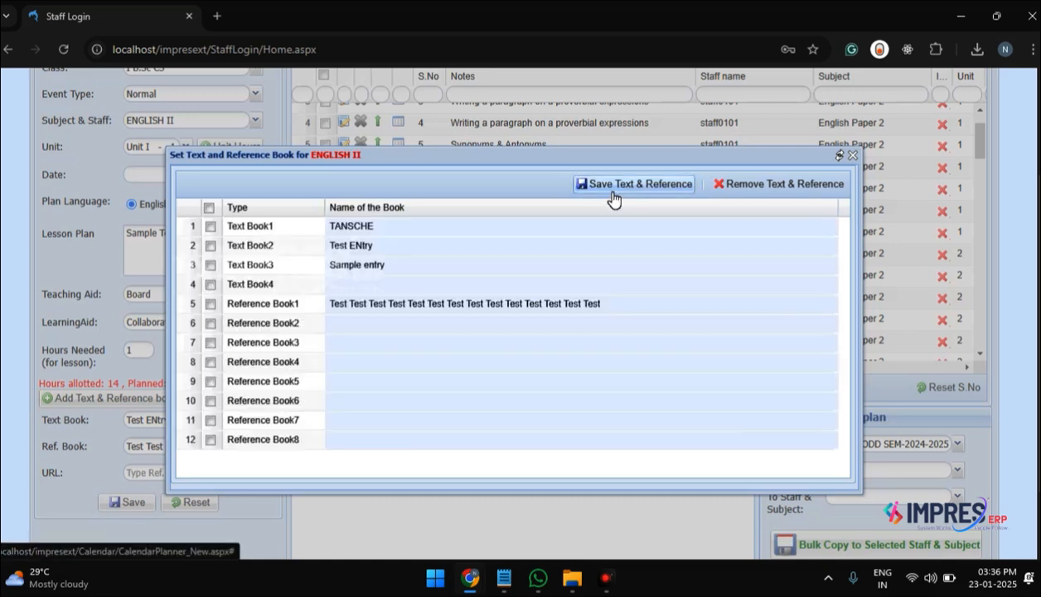
{"action": "left_click", "coordinate": [429, 331]}
{"action": "key", "text": "ctrl+v"}
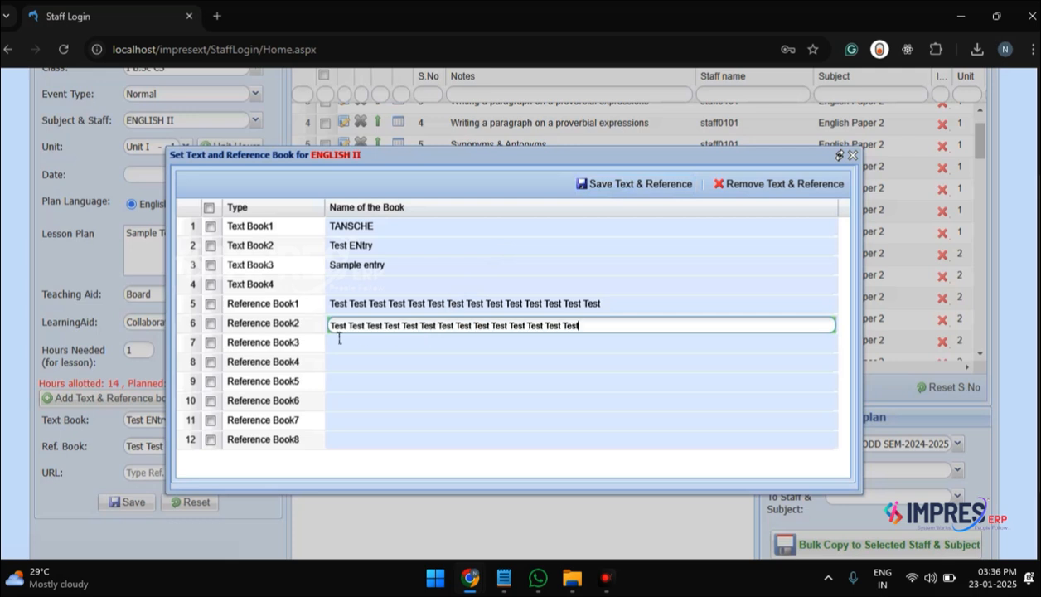
{"action": "key", "text": "Return"}
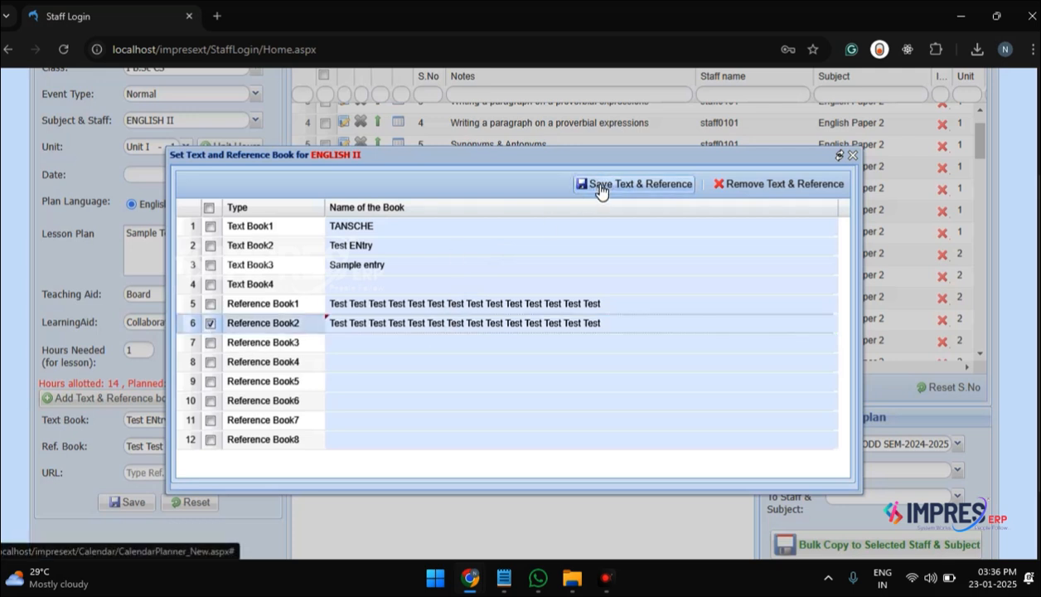
{"action": "left_click", "coordinate": [599, 192]}
{"action": "left_click", "coordinate": [524, 303]}
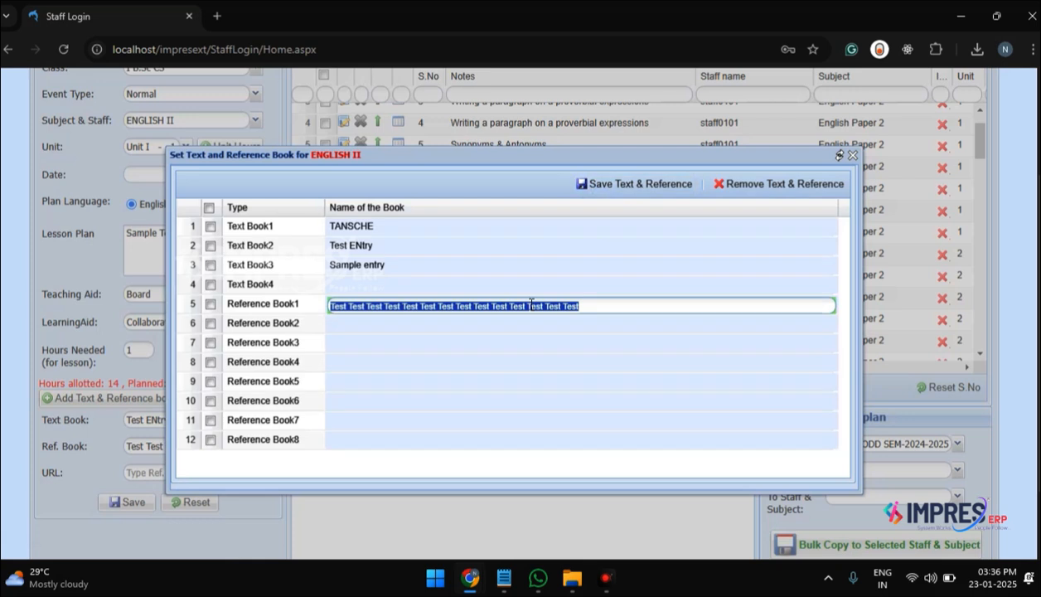
Step: Enter "SAMPLE INPUT FOR LESSON PLAN" as the name of Reference Book2, save it, and close the book list
{"action": "scroll", "coordinate": [496, 475], "scroll_direction": "up", "scroll_amount": 2}
{"action": "left_click", "coordinate": [497, 475]}
{"action": "type", "text": "SAMLE"}
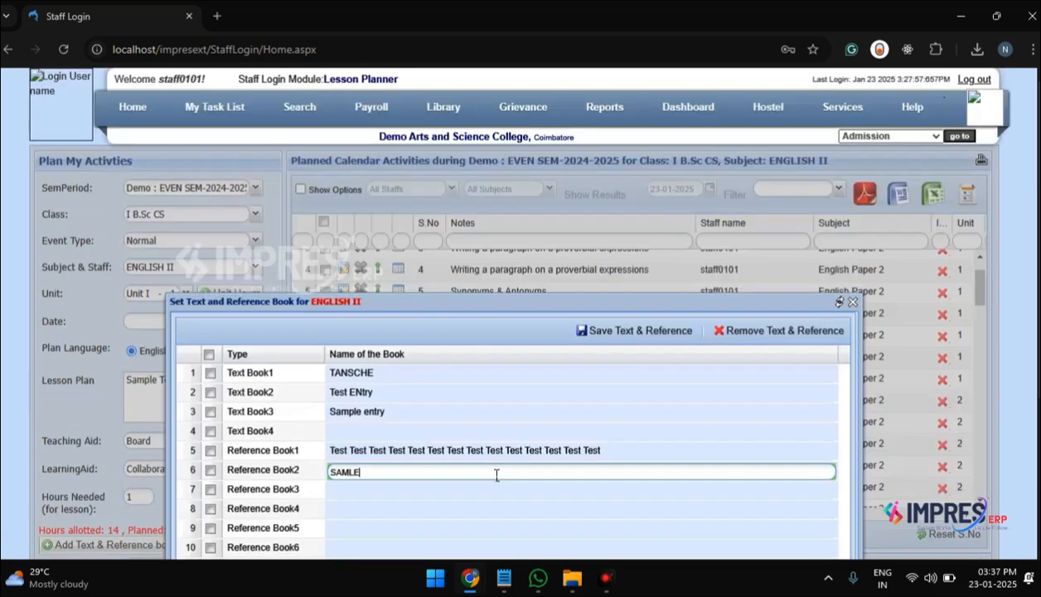
{"action": "key", "text": "BackSpace"}
{"action": "key", "text": "BackSpace"}
{"action": "type", "text": "PLE INPUT FOR LESS"}
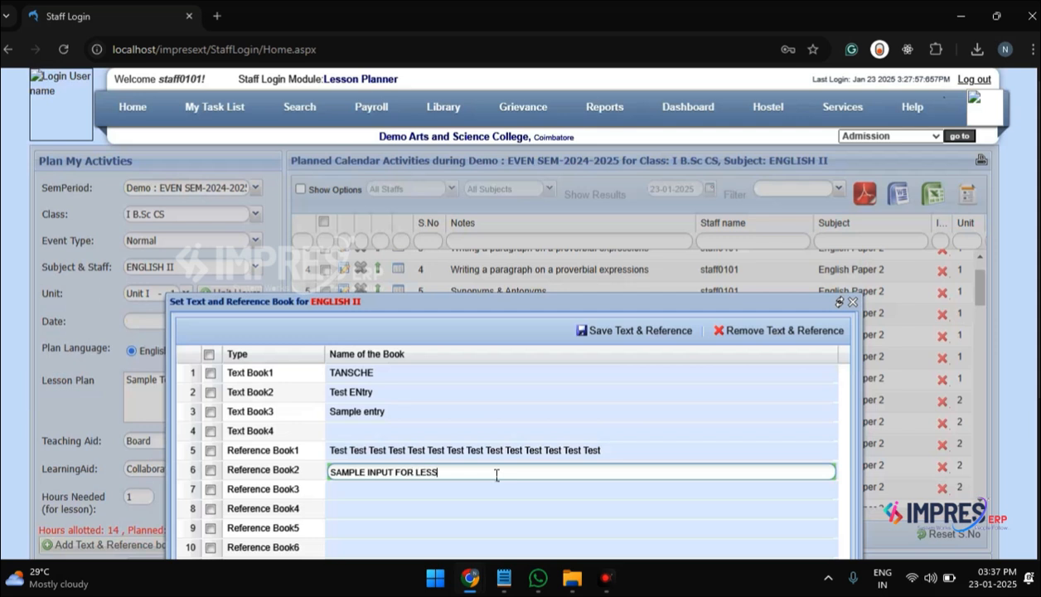
{"action": "type", "text": "ON PLAN"}
{"action": "key", "text": "Home"}
{"action": "left_click", "coordinate": [272, 473]}
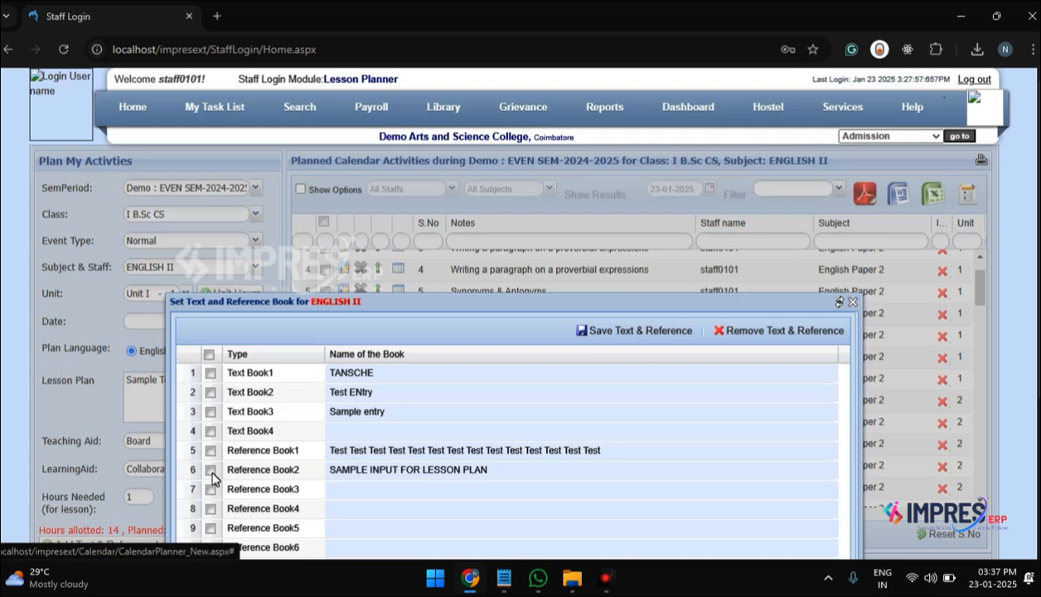
{"action": "left_click", "coordinate": [211, 471]}
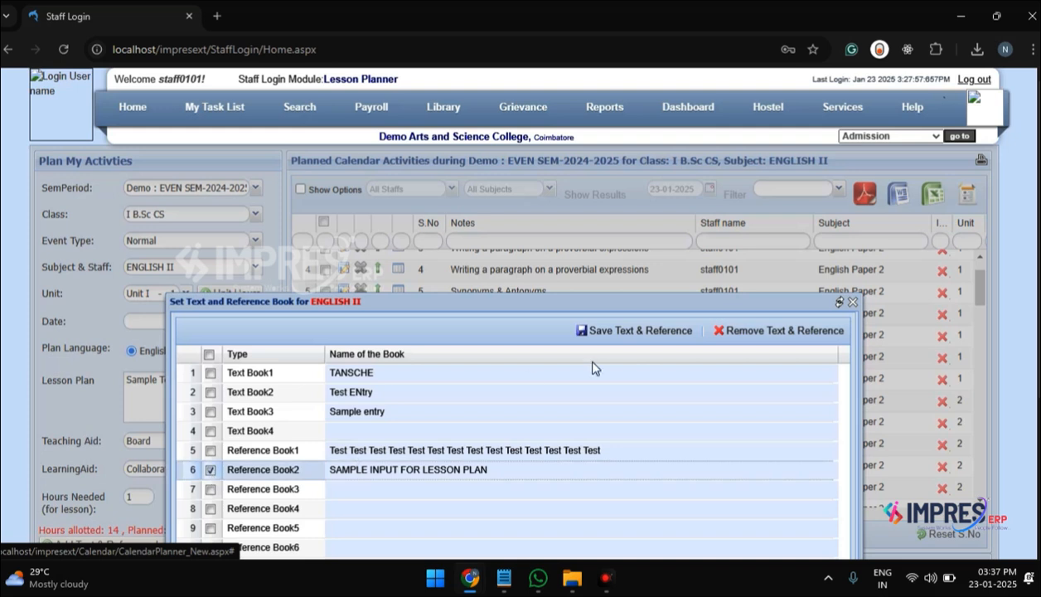
{"action": "left_click", "coordinate": [645, 334]}
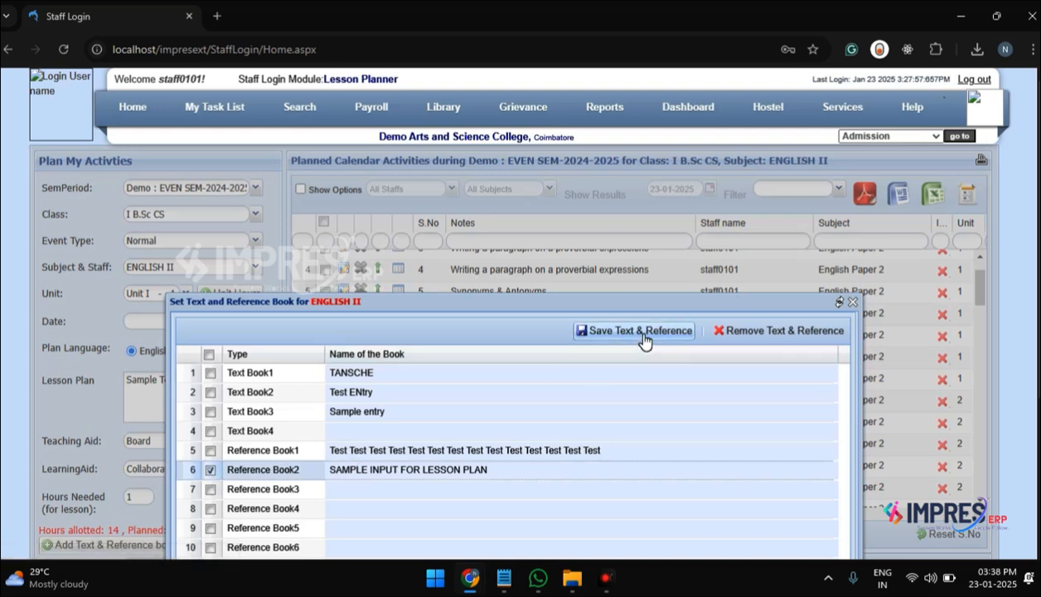
{"action": "left_click", "coordinate": [853, 302]}
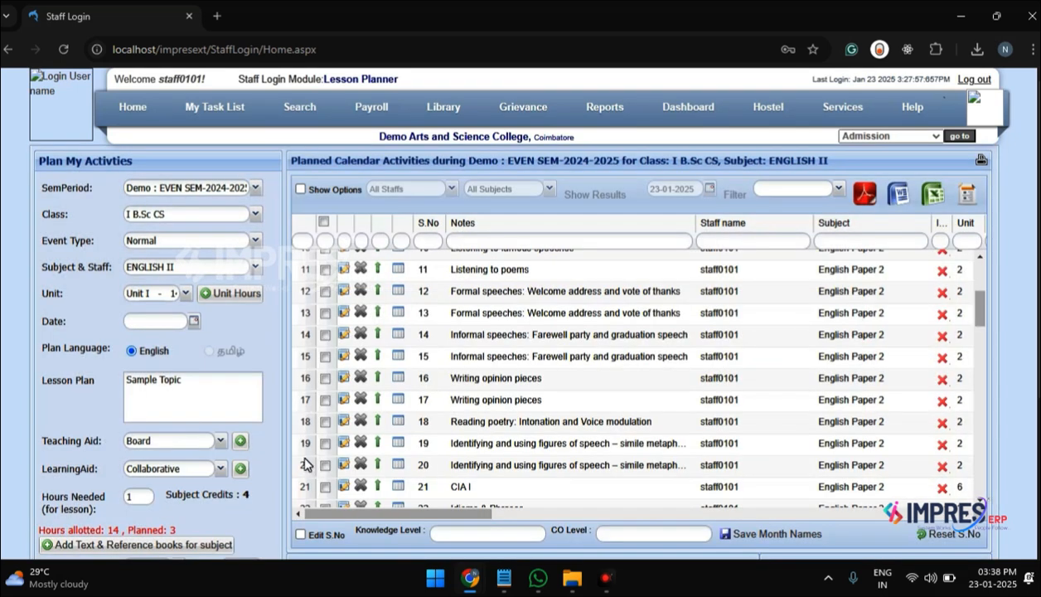
Step: Assign "Sample entry" as text book and "SAMPLE INPUT FOR LESSON PLAN" as reference book, leaving the pages and URL empty
{"action": "scroll", "coordinate": [298, 452], "scroll_direction": "down", "scroll_amount": 1}
{"action": "scroll", "coordinate": [271, 471], "scroll_direction": "down", "scroll_amount": 2}
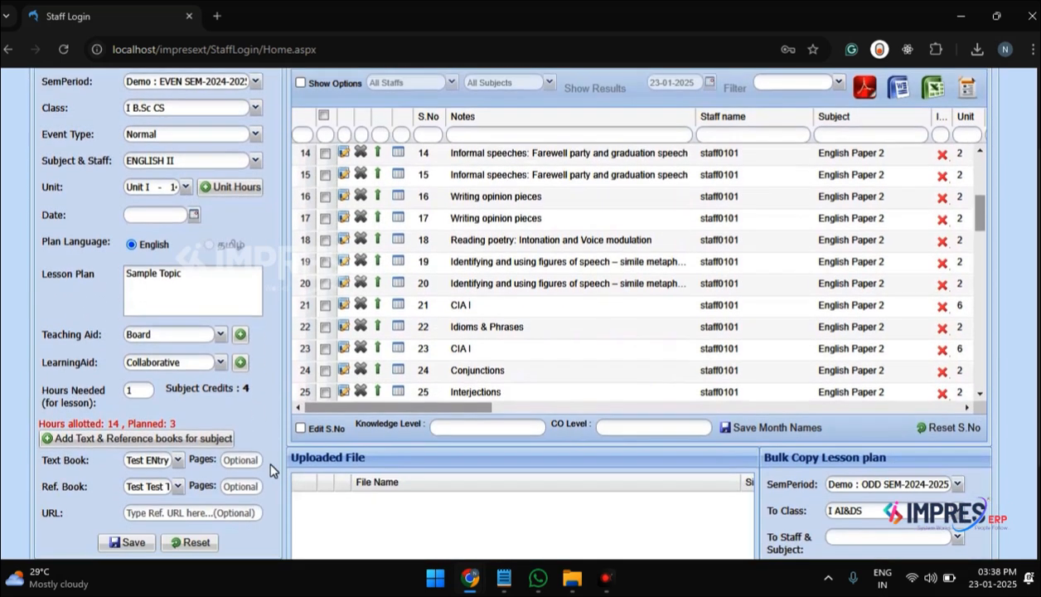
{"action": "left_click", "coordinate": [186, 461]}
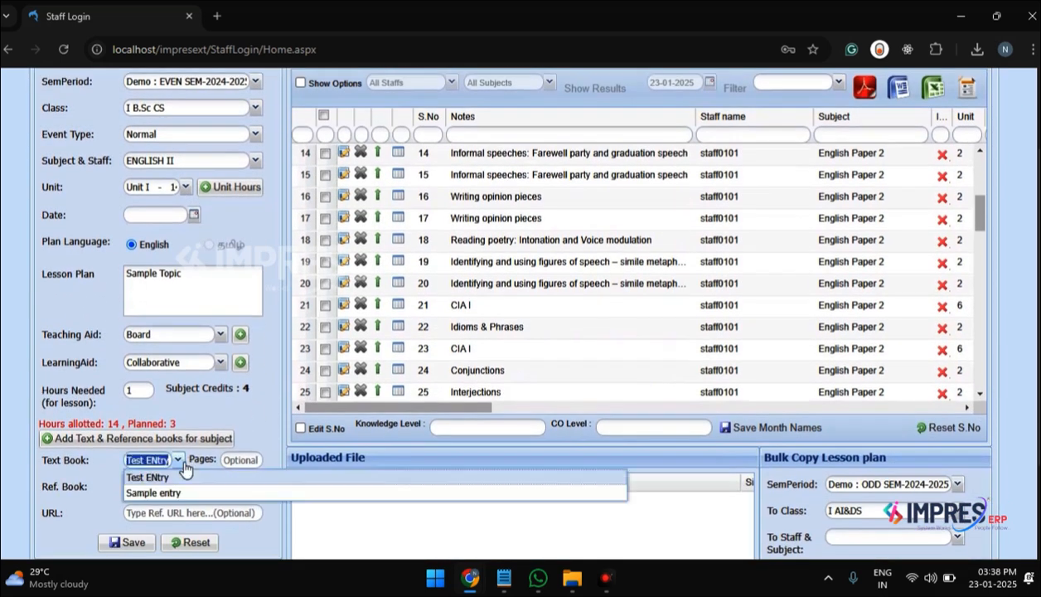
{"action": "left_click", "coordinate": [169, 488]}
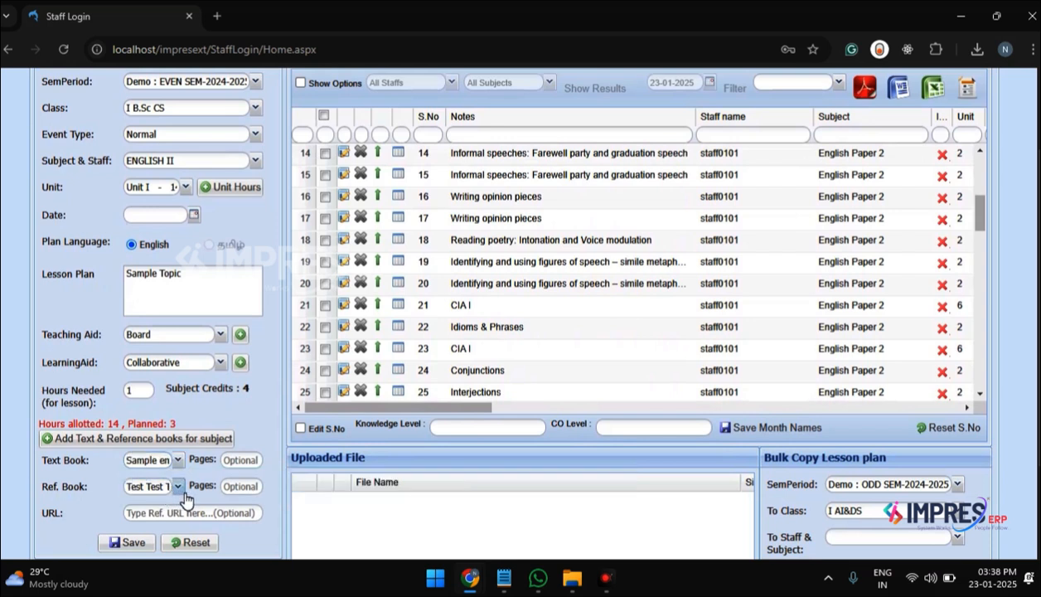
{"action": "left_click", "coordinate": [176, 487]}
{"action": "left_click", "coordinate": [182, 520]}
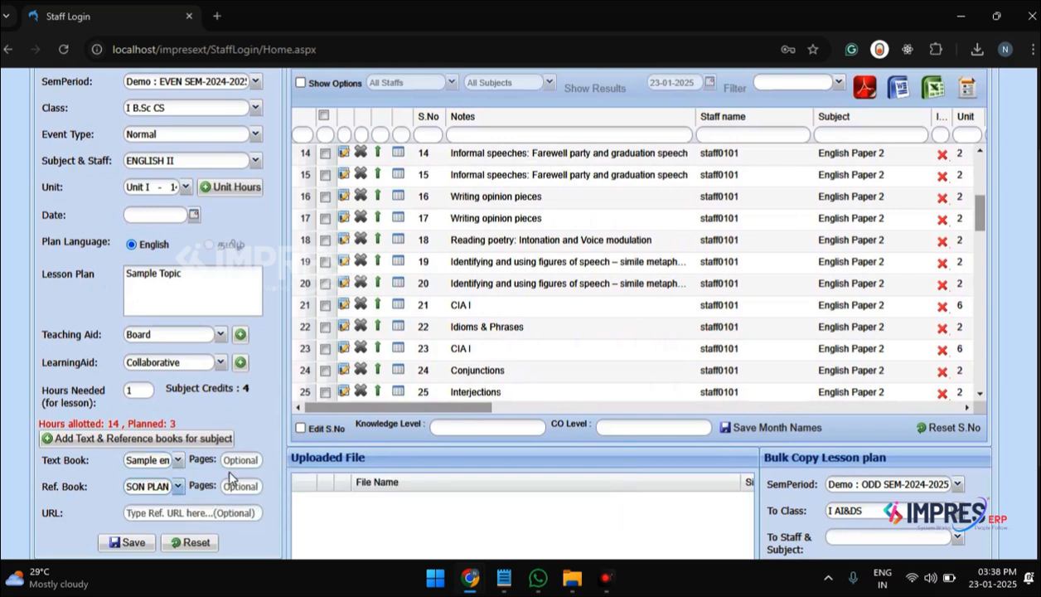
{"action": "left_click", "coordinate": [243, 462]}
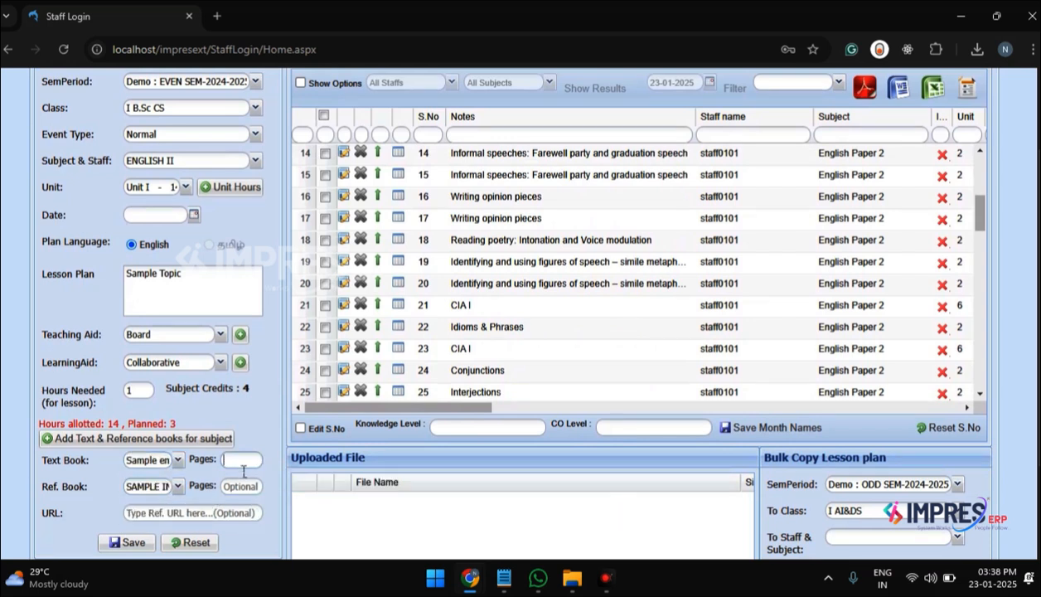
{"action": "left_click", "coordinate": [239, 481]}
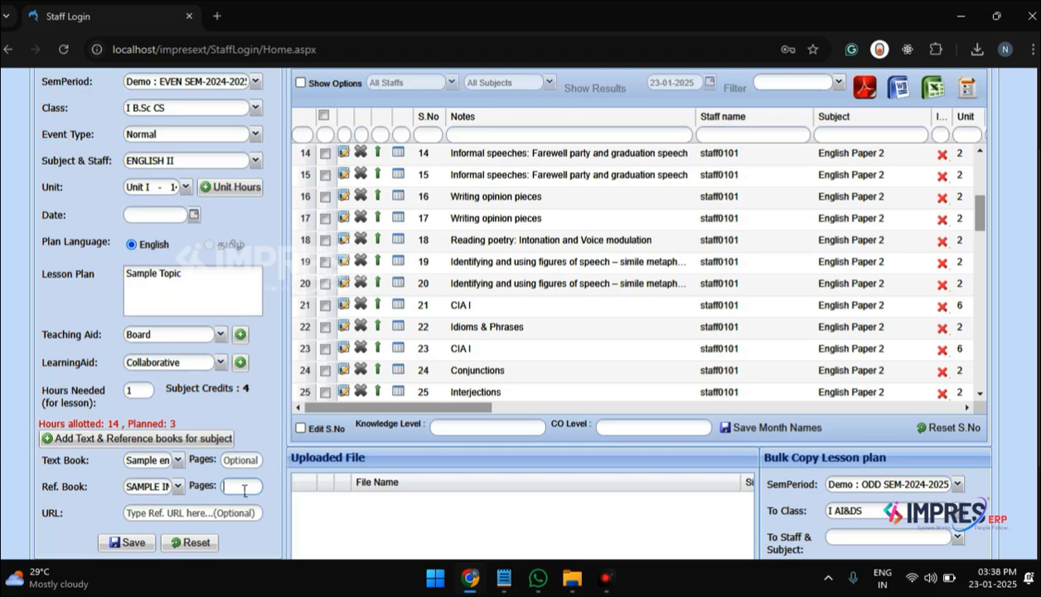
{"action": "left_click", "coordinate": [154, 515]}
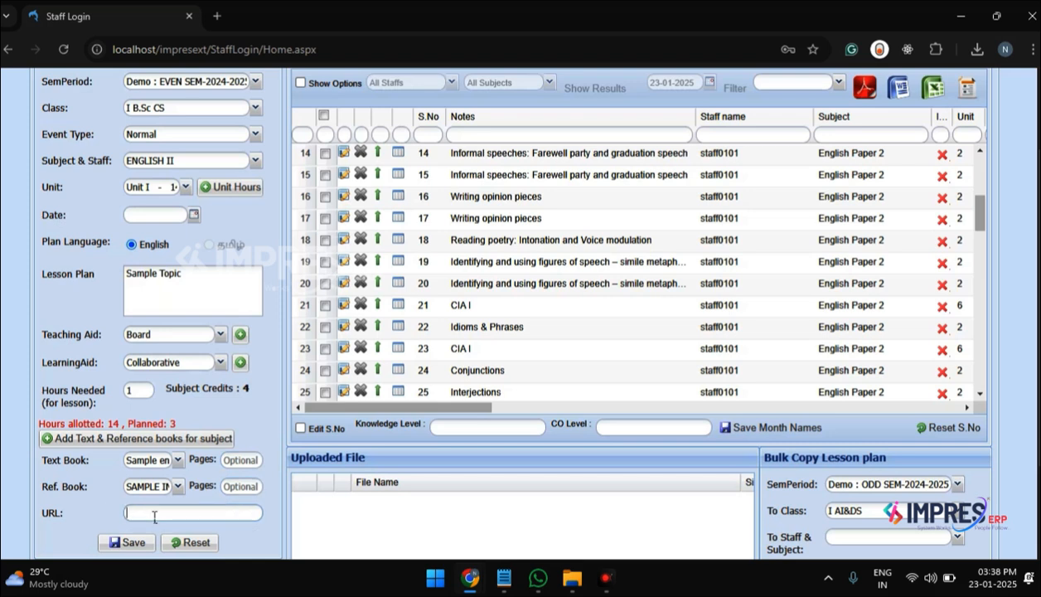
Step: Try to save the lesson plan entry without a date
{"action": "scroll", "coordinate": [155, 517], "scroll_direction": "down", "scroll_amount": 1}
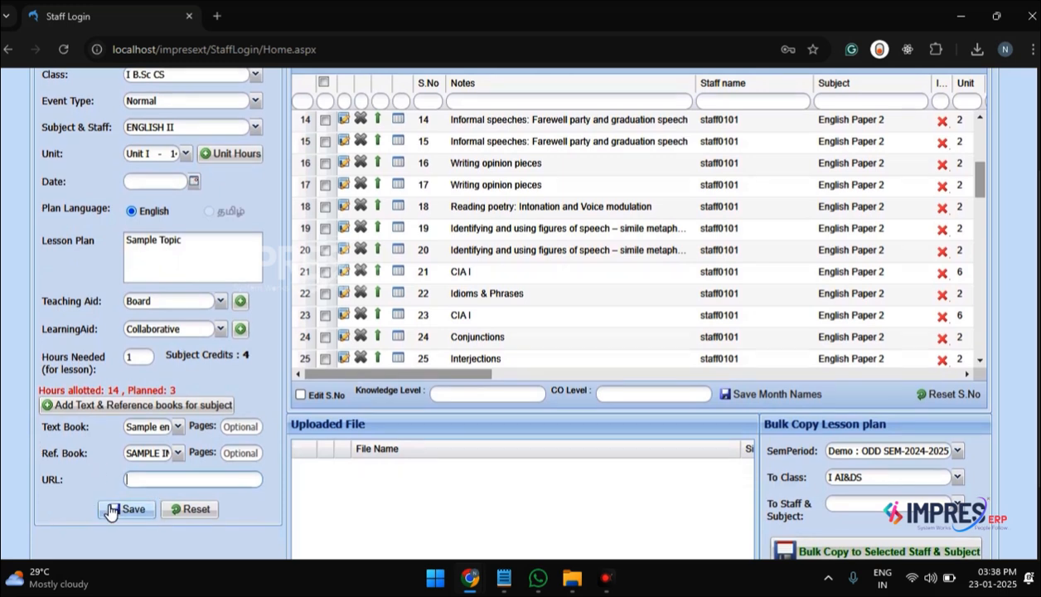
{"action": "left_click", "coordinate": [129, 508]}
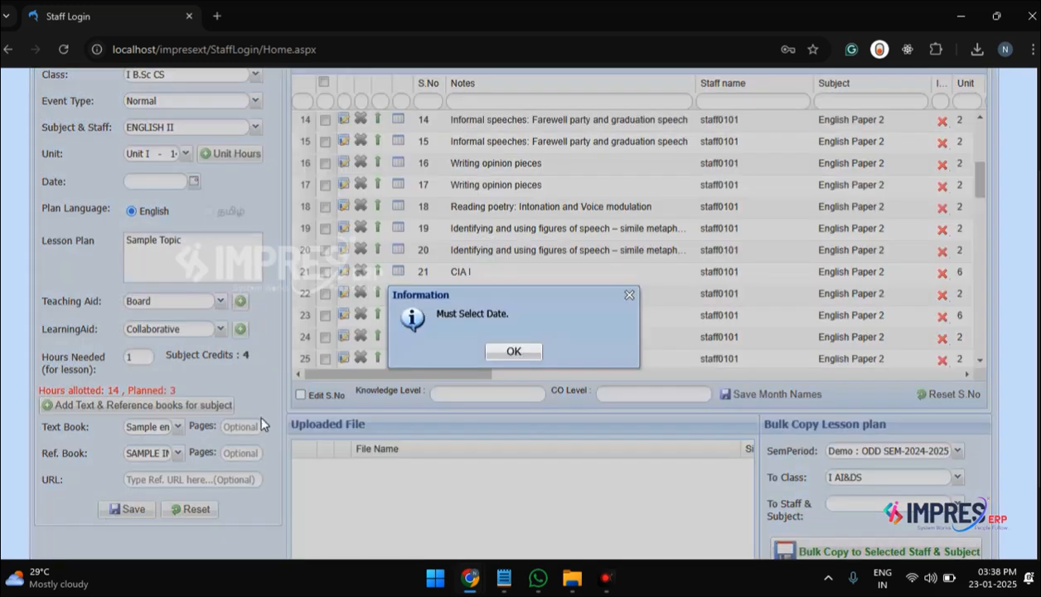
{"action": "left_click", "coordinate": [491, 349]}
Step: Set the lesson plan date to 23/01/2025 and save the entry
{"action": "scroll", "coordinate": [257, 305], "scroll_direction": "up", "scroll_amount": 3}
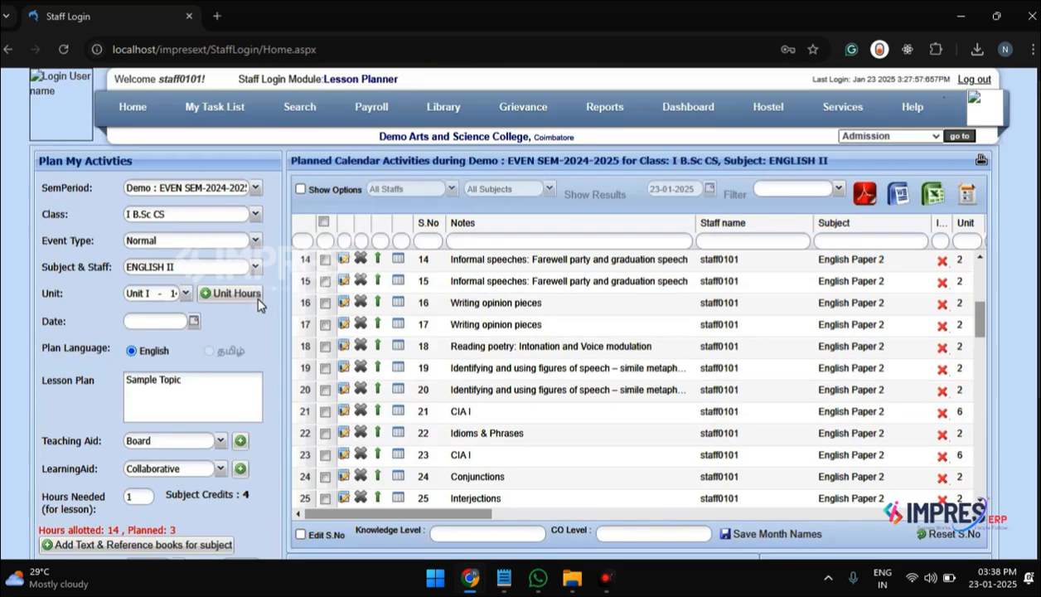
{"action": "left_click", "coordinate": [192, 324]}
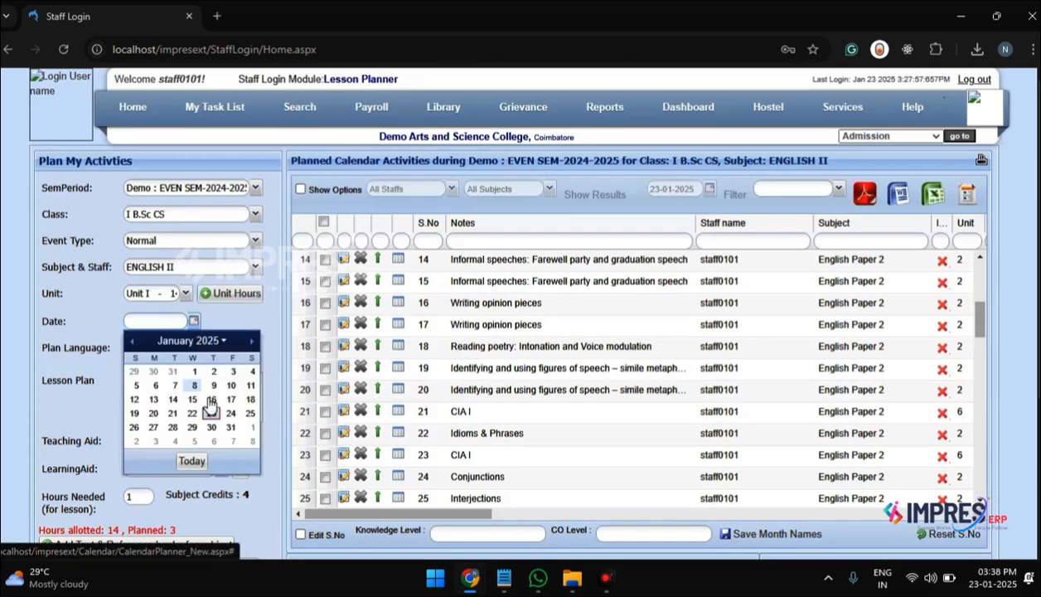
{"action": "left_click", "coordinate": [194, 414]}
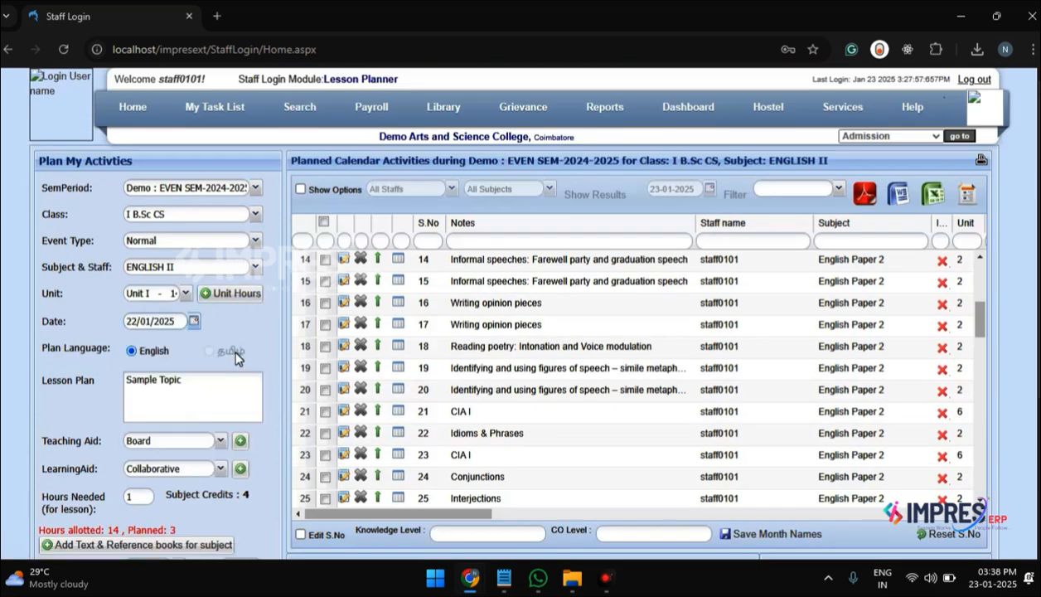
{"action": "left_click", "coordinate": [197, 322]}
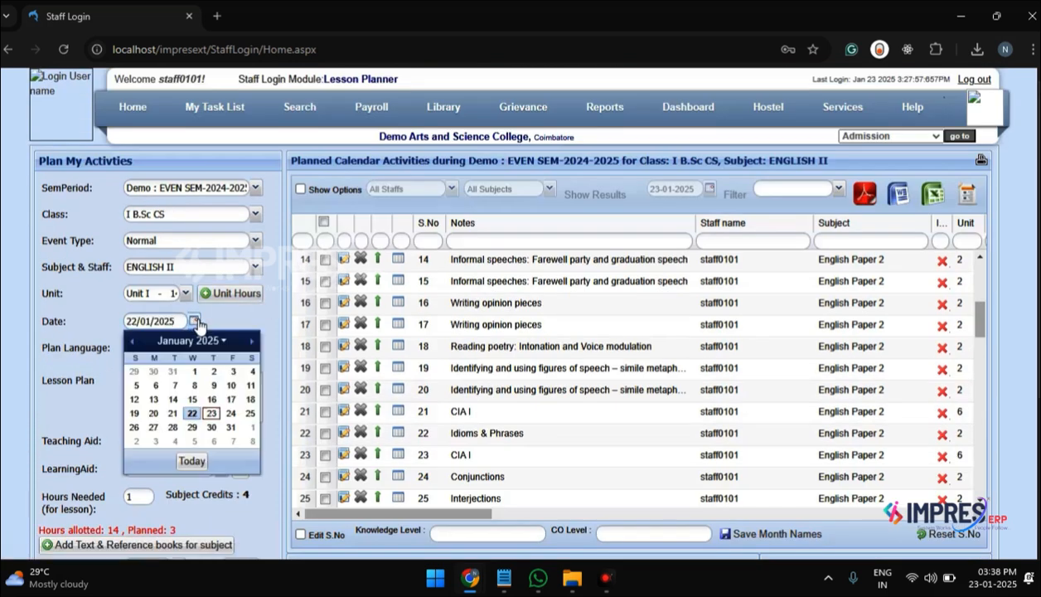
{"action": "left_click", "coordinate": [212, 413]}
{"action": "scroll", "coordinate": [254, 352], "scroll_direction": "down", "scroll_amount": 3}
{"action": "left_click", "coordinate": [145, 424]}
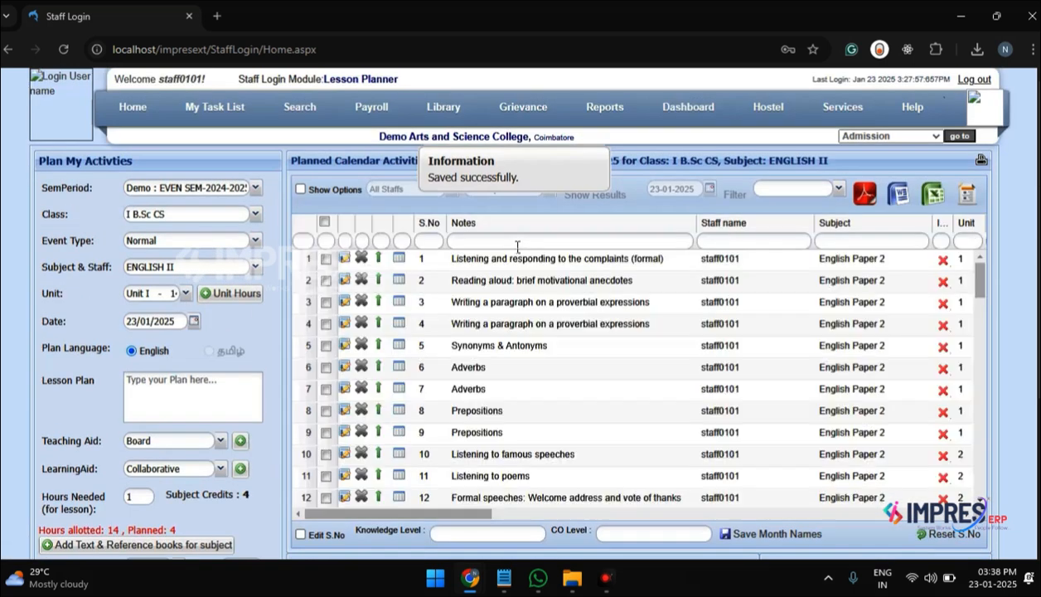
Step: Filter the planned activities' notes by "TEST" and replace that filter with "SAMPLE"
{"action": "left_click", "coordinate": [518, 241]}
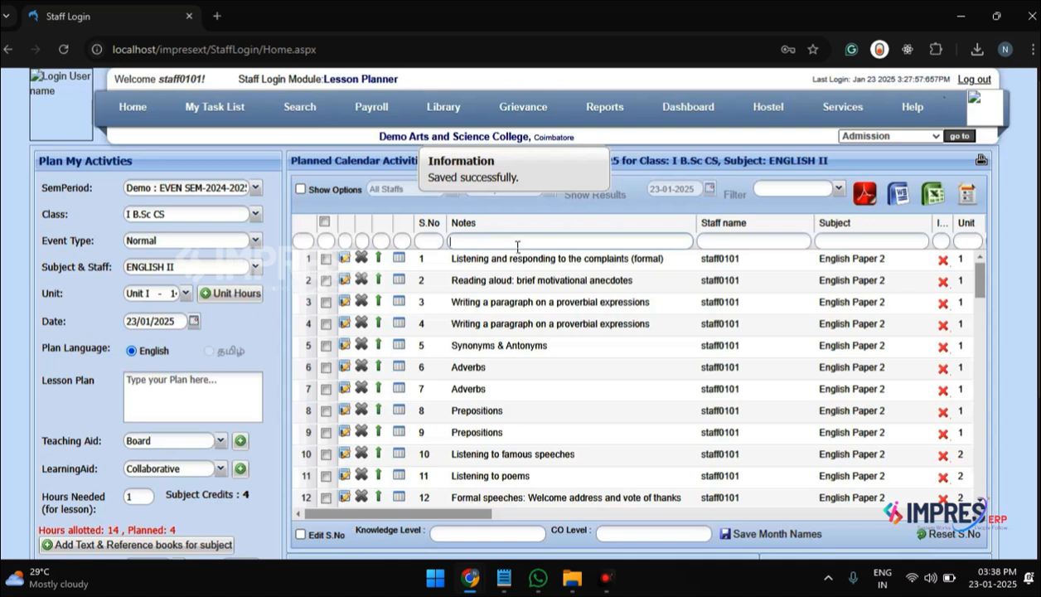
{"action": "type", "text": "TEST"}
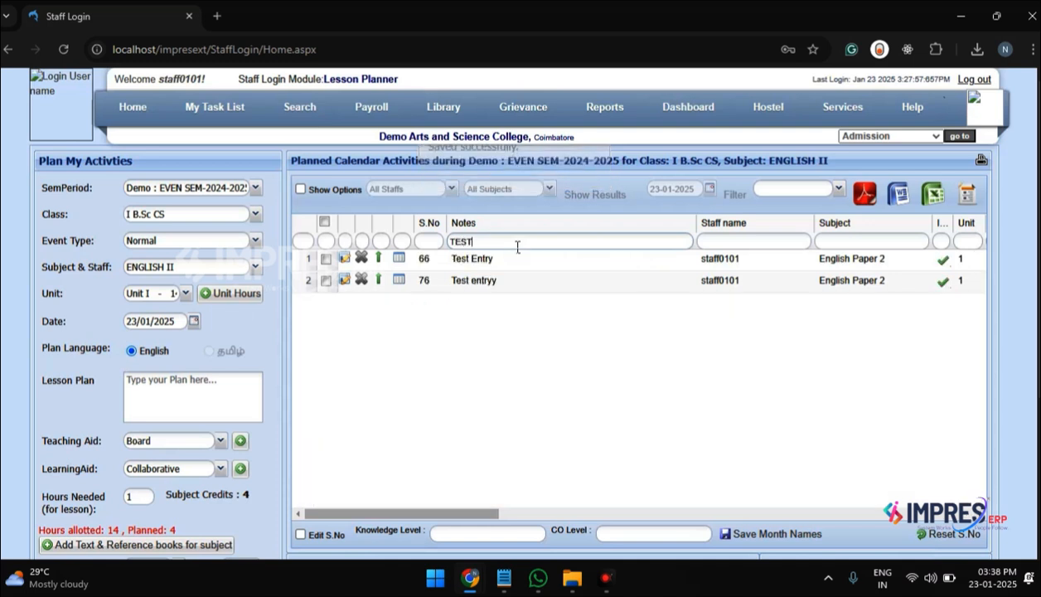
{"action": "key", "text": "BackSpace"}
{"action": "key", "text": "BackSpace"}
{"action": "key", "text": "BackSpace"}
{"action": "key", "text": "BackSpace"}
{"action": "type", "text": "SAMPLE"}
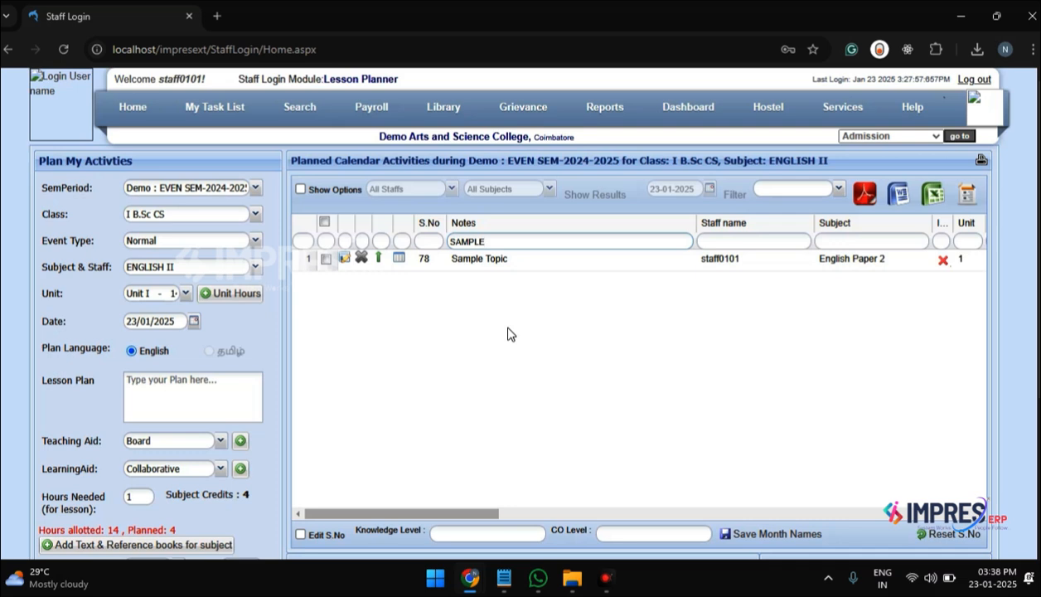
Step: Load the Sample Topic entry for editing and view its file upload form and file information
{"action": "left_click", "coordinate": [349, 260]}
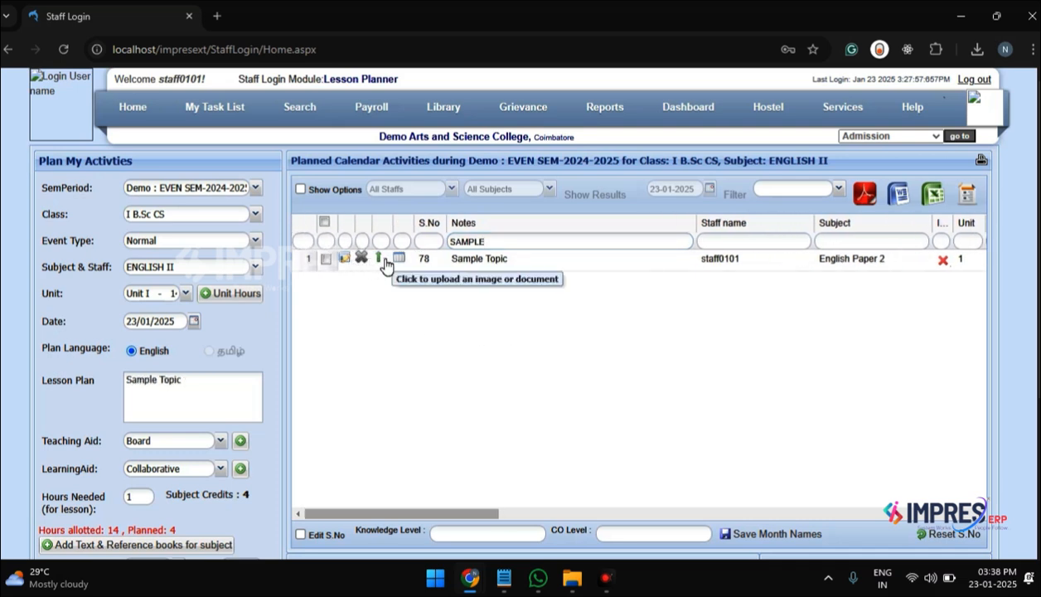
{"action": "left_click", "coordinate": [381, 262]}
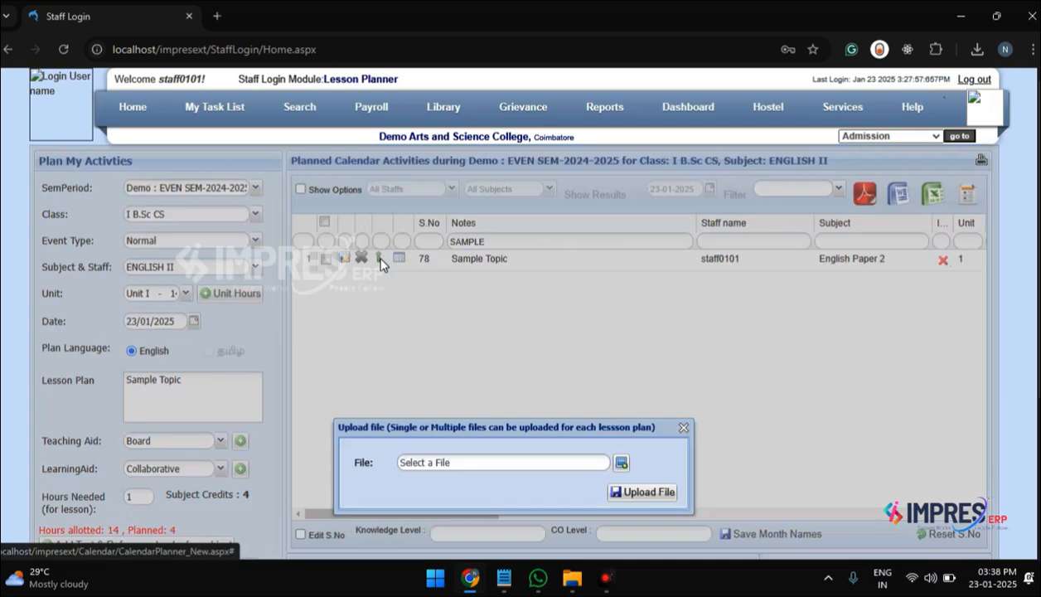
{"action": "left_click", "coordinate": [683, 427]}
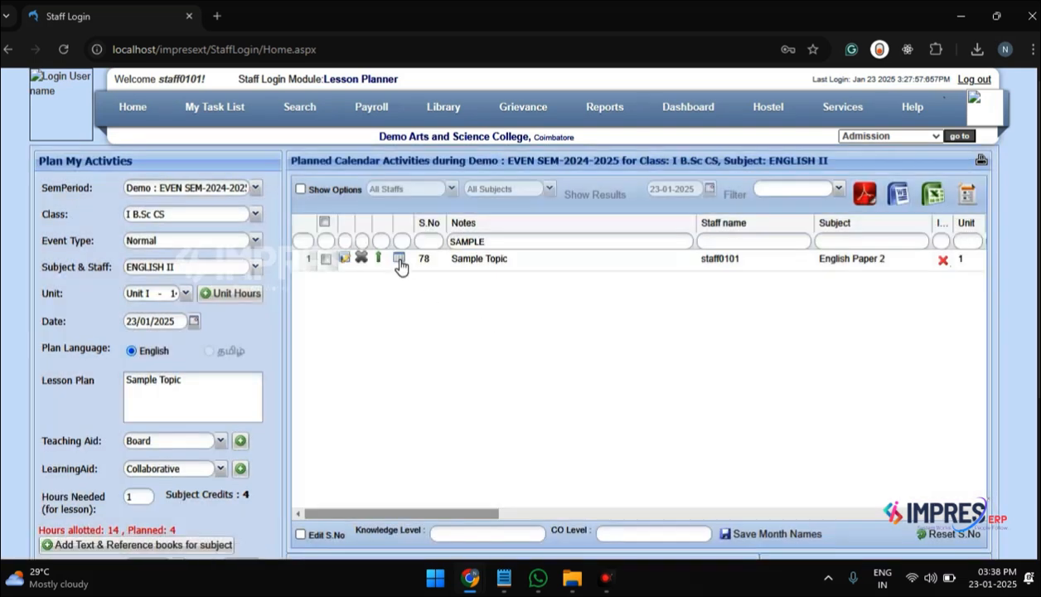
{"action": "scroll", "coordinate": [425, 315], "scroll_direction": "down", "scroll_amount": 2}
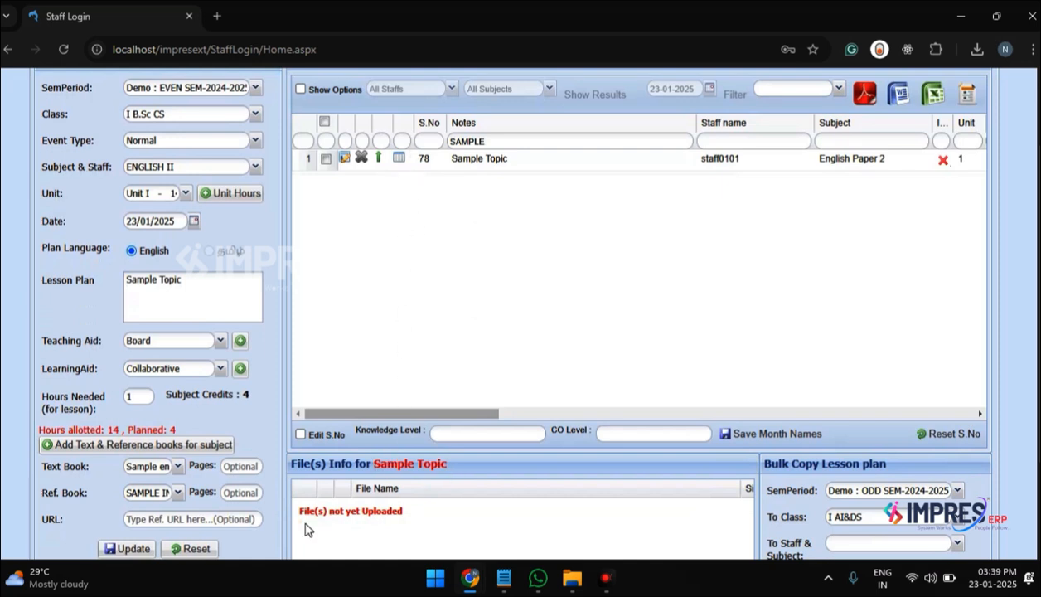
{"action": "scroll", "coordinate": [414, 530], "scroll_direction": "down", "scroll_amount": 1}
{"action": "scroll", "coordinate": [416, 534], "scroll_direction": "up", "scroll_amount": 1}
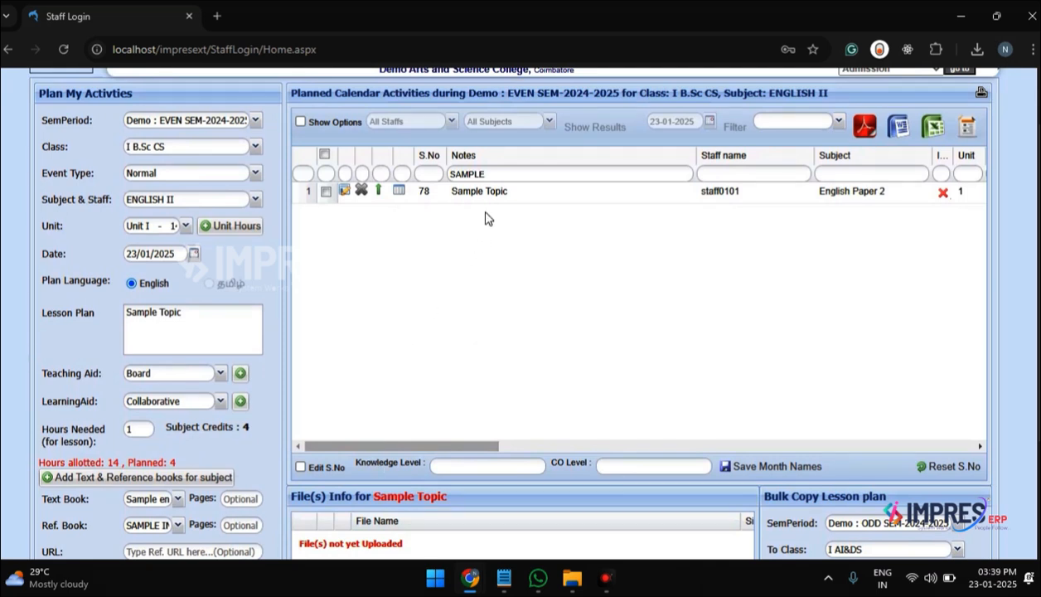
Step: Clear the Notes filter and enable serial number editing for the planned activities
{"action": "double_click", "coordinate": [495, 176]}
{"action": "key", "text": "BackSpace"}
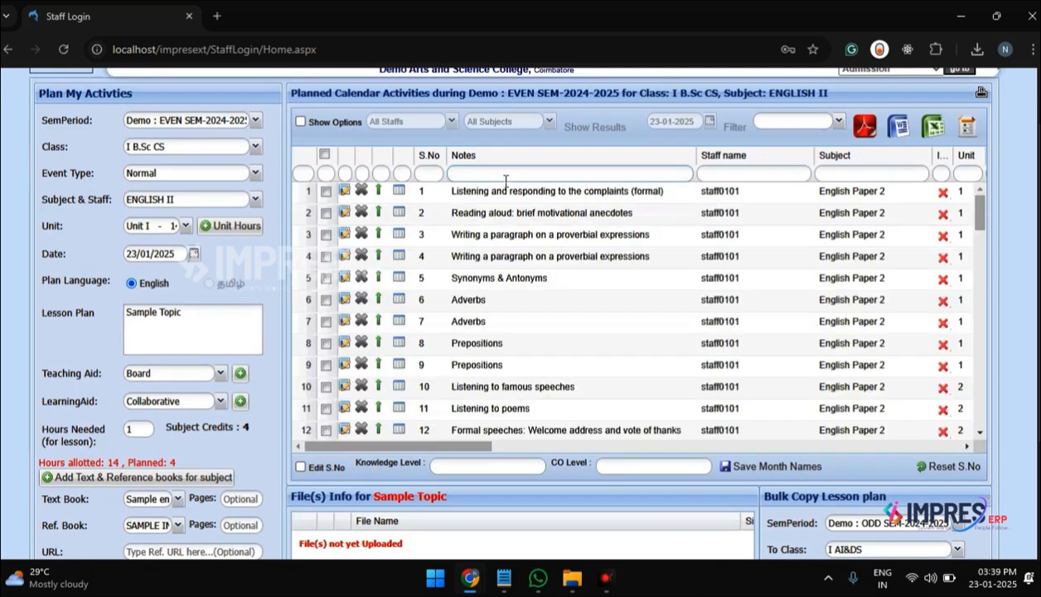
{"action": "scroll", "coordinate": [454, 330], "scroll_direction": "down", "scroll_amount": 1}
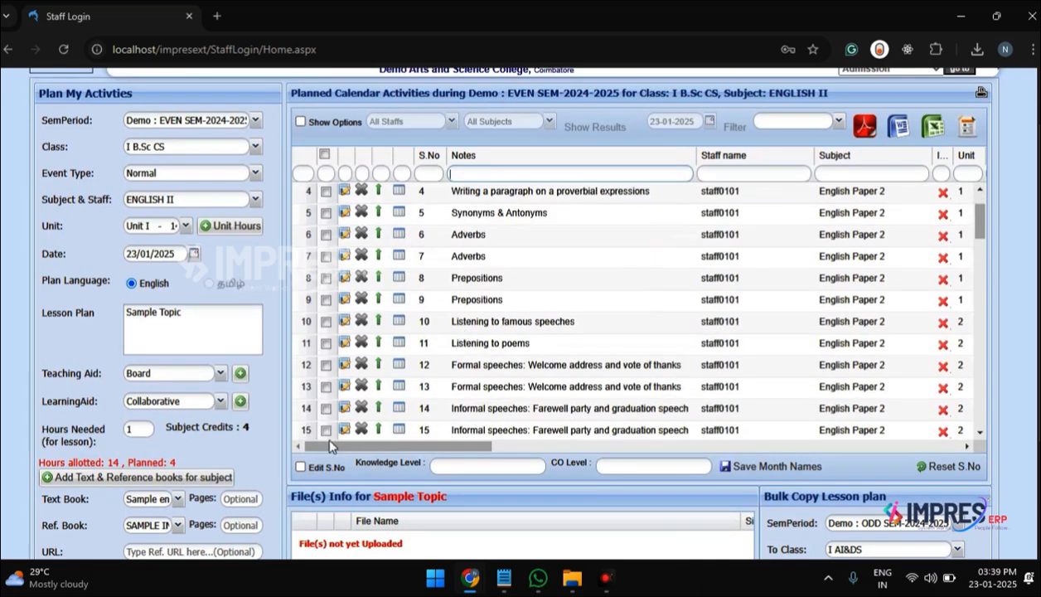
{"action": "left_click", "coordinate": [300, 467]}
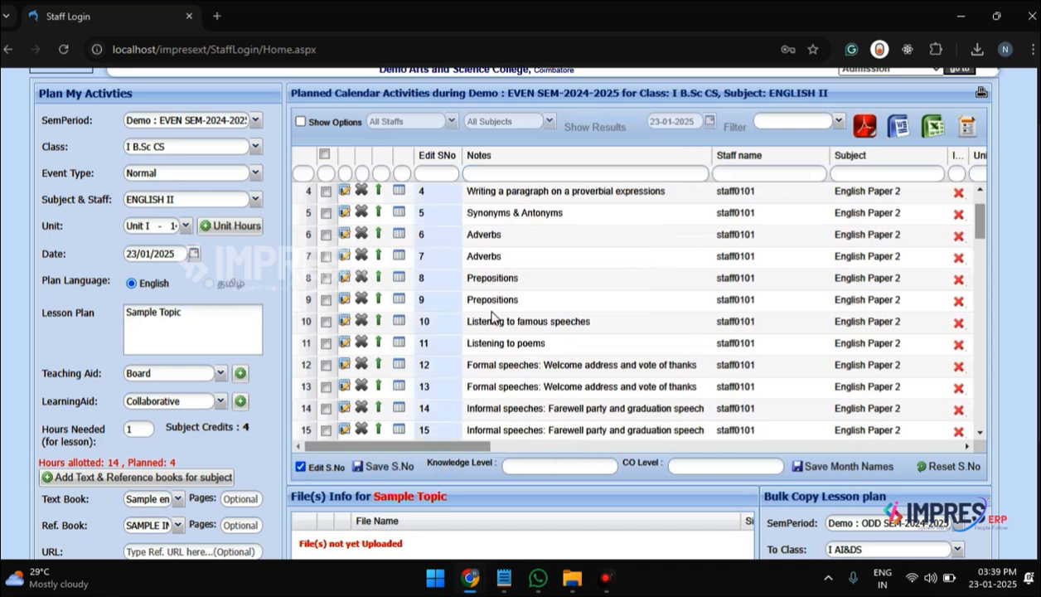
{"action": "left_click", "coordinate": [446, 214]}
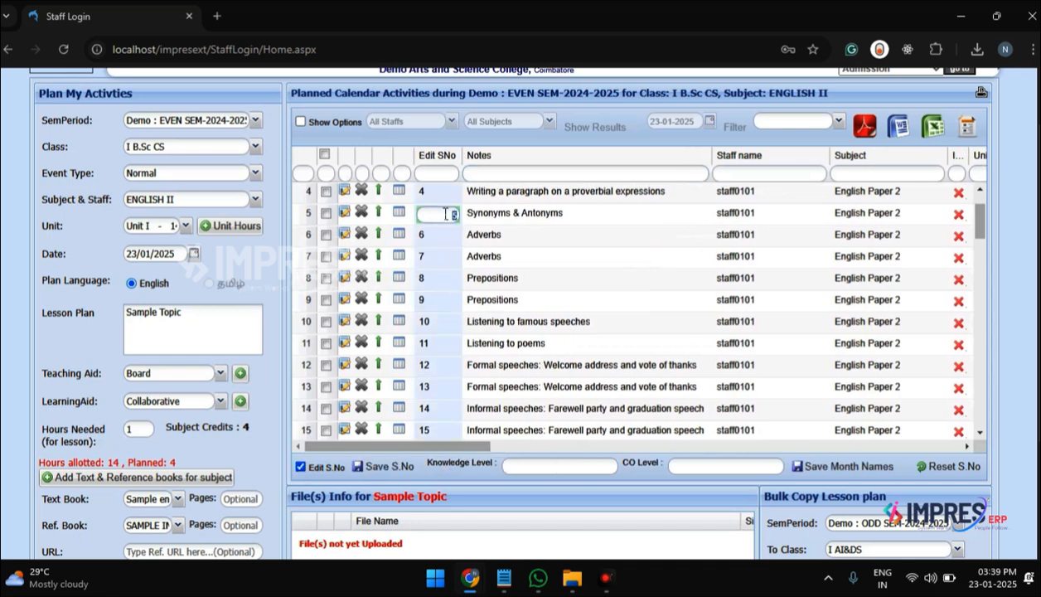
{"action": "left_click", "coordinate": [449, 179]}
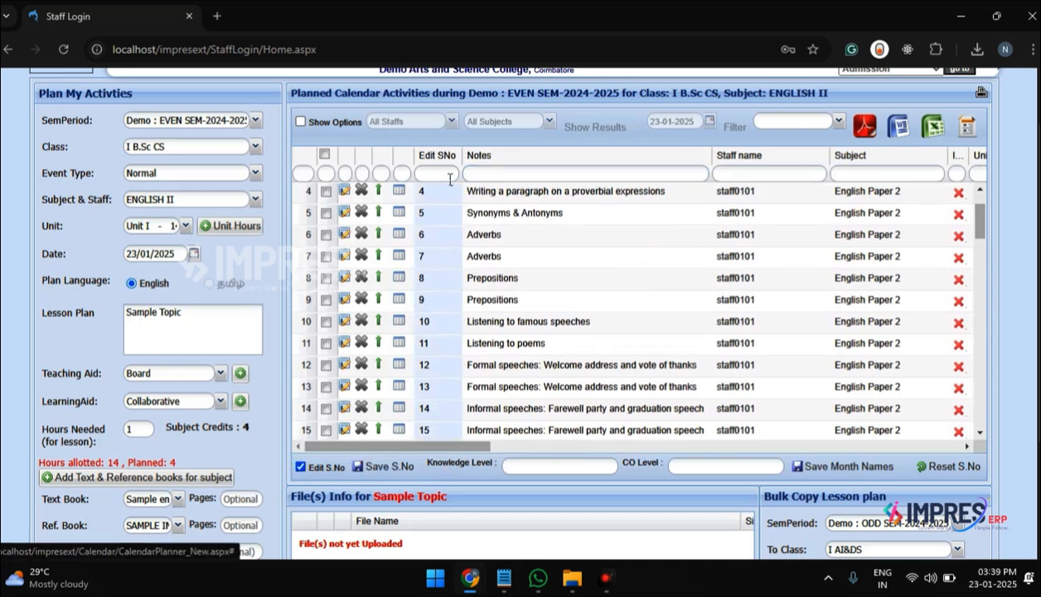
Step: Filter the notes by "SA", set the Sample Topic's serial number to 75, and save it
{"action": "left_click", "coordinate": [478, 176]}
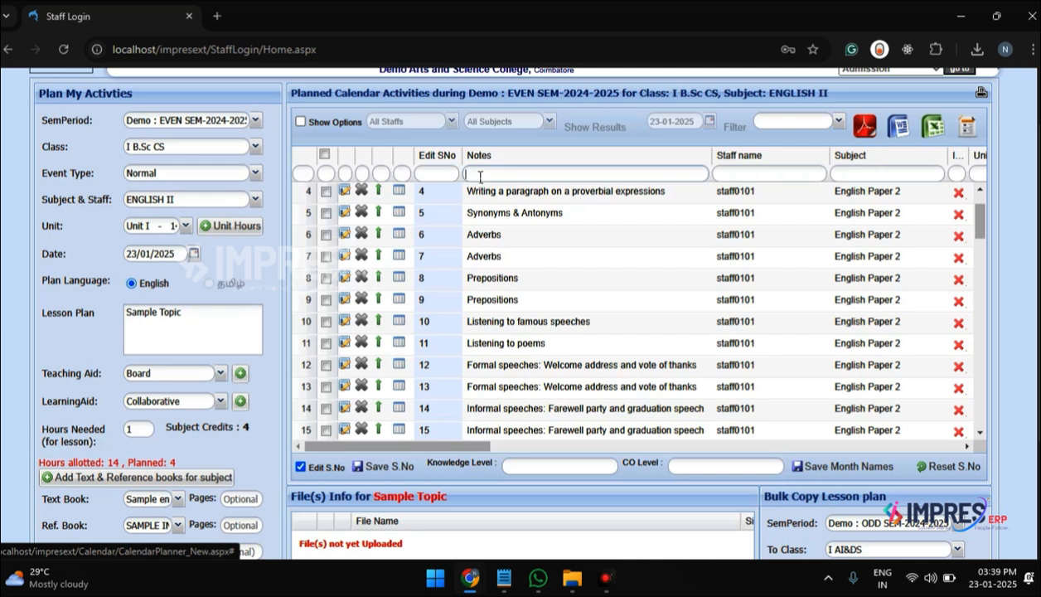
{"action": "type", "text": "SA"}
{"action": "left_click", "coordinate": [452, 194]}
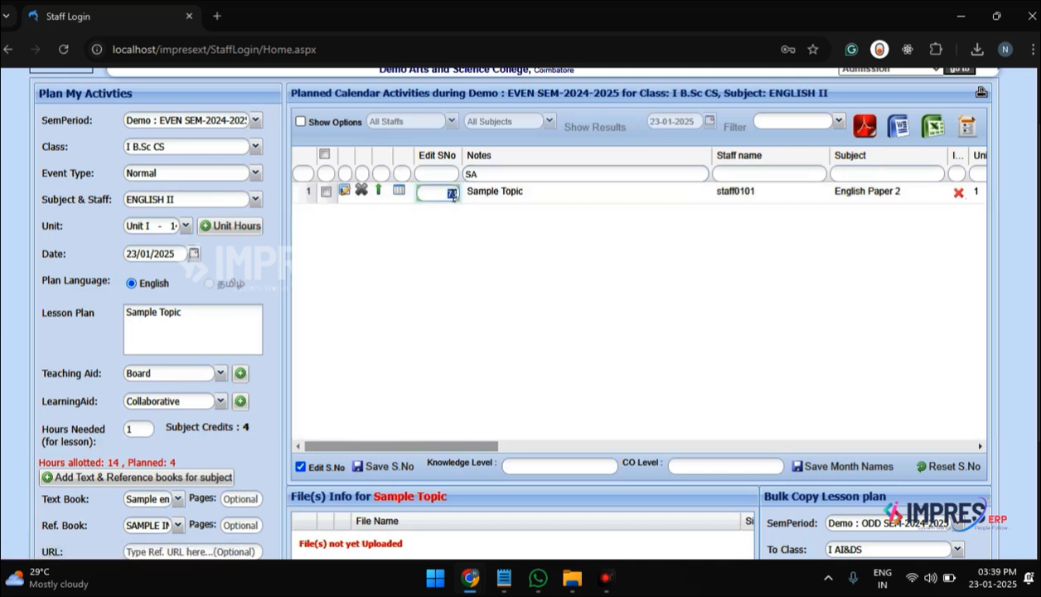
{"action": "left_click", "coordinate": [444, 226]}
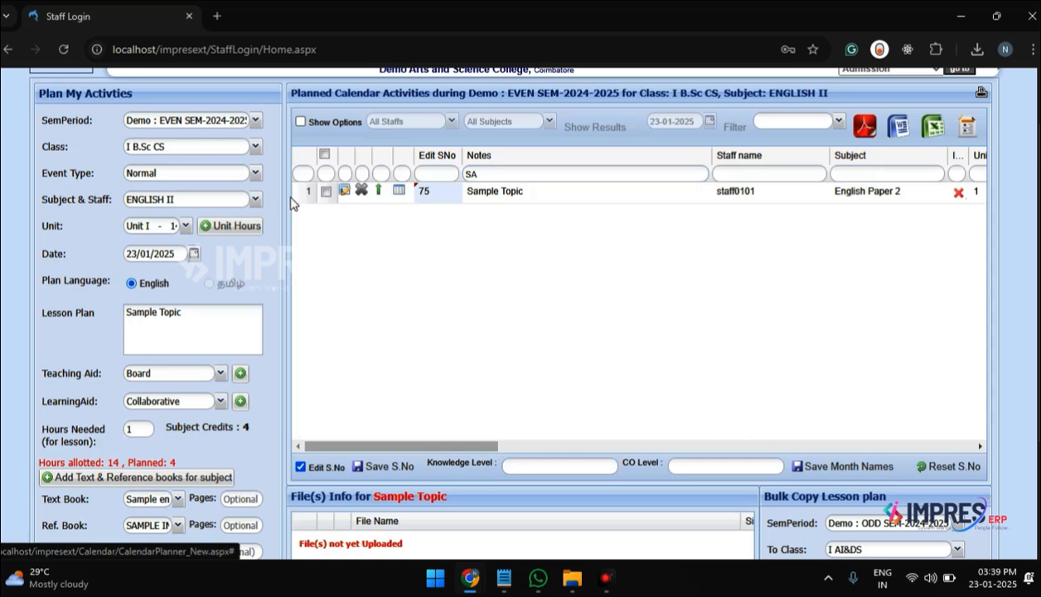
{"action": "left_click", "coordinate": [382, 467]}
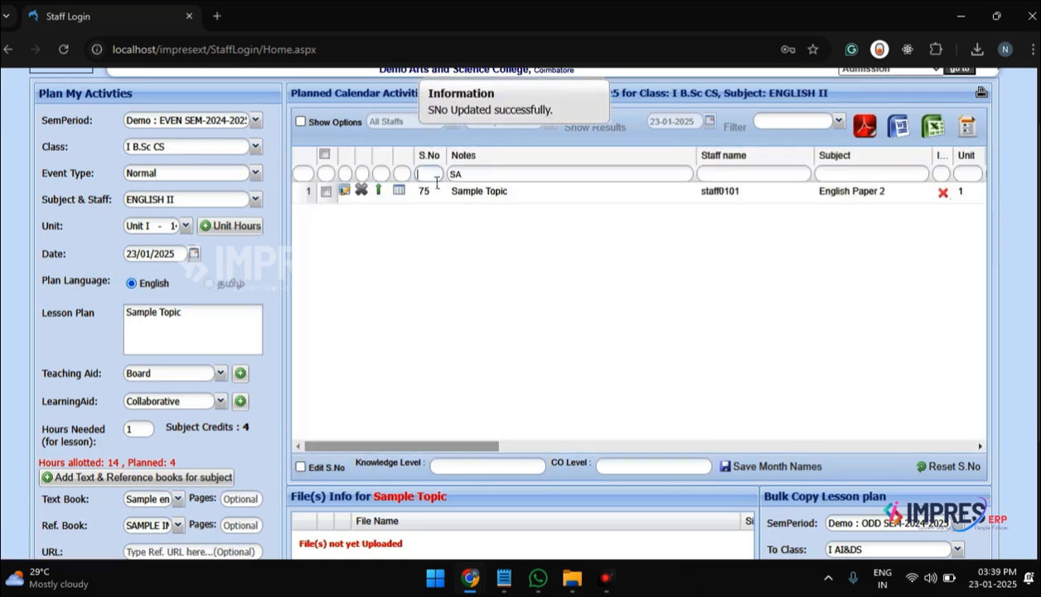
Step: Show every activity with serial number 75 and reset the serial numbers of the planned activities
{"action": "double_click", "coordinate": [481, 175]}
{"action": "key", "text": "BackSpace"}
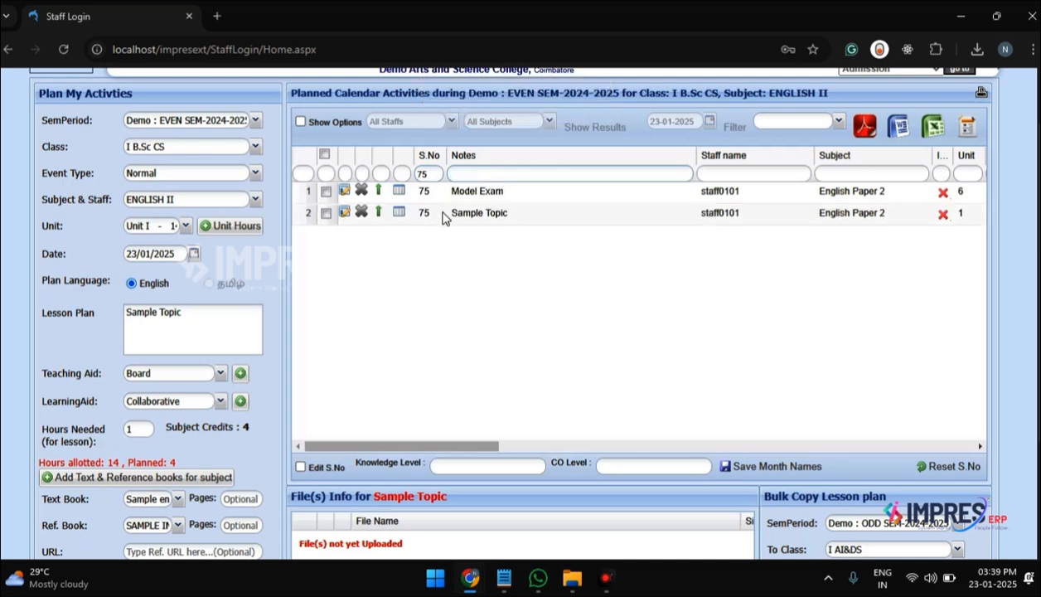
{"action": "left_click", "coordinate": [922, 465]}
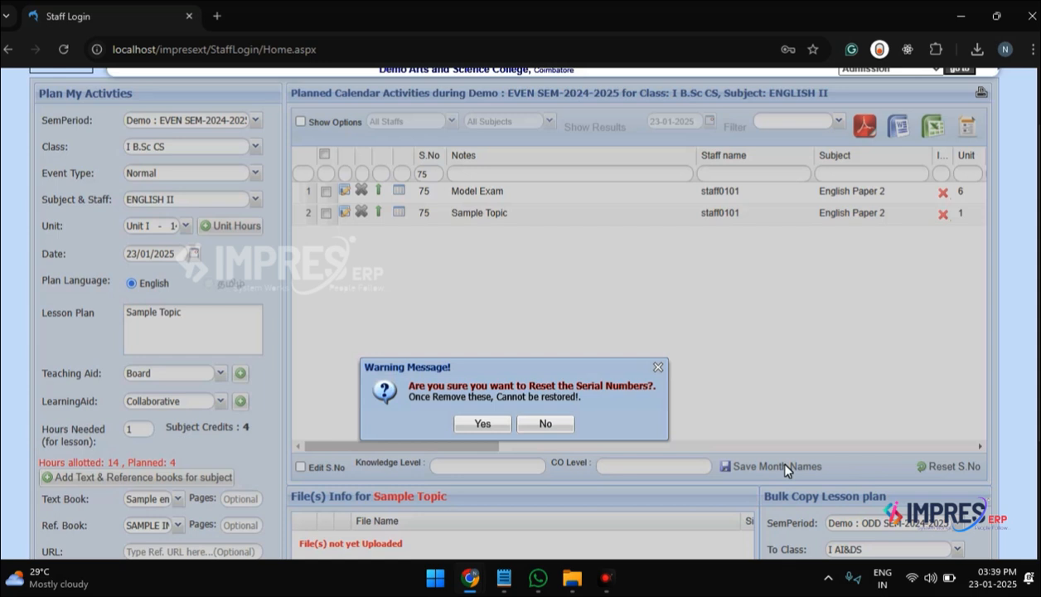
{"action": "key", "text": "Return"}
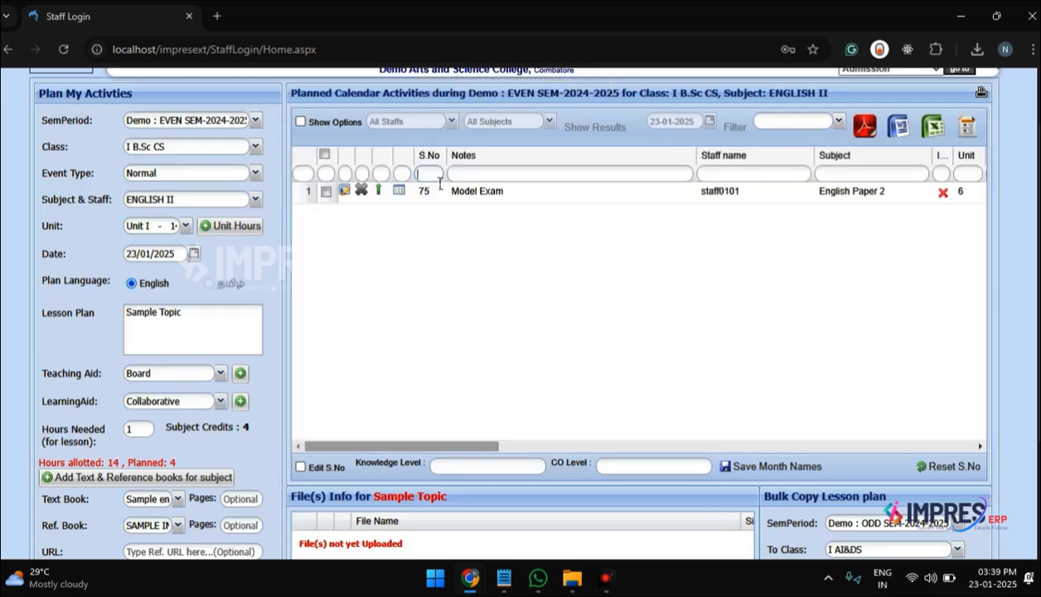
Step: Filter the notes by "SA" and examine the Sample Topic entry's serial number, date, aids and book columns
{"action": "left_click", "coordinate": [458, 175]}
{"action": "type", "text": "SA"}
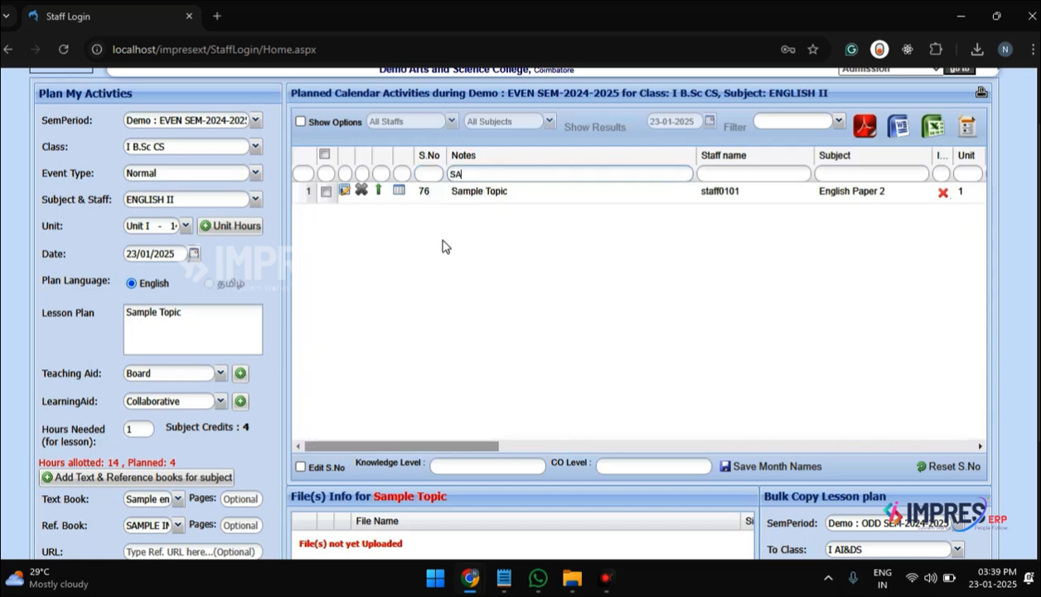
{"action": "scroll", "coordinate": [596, 283], "scroll_direction": "right", "scroll_amount": 3}
{"action": "scroll", "coordinate": [596, 282], "scroll_direction": "right", "scroll_amount": 4}
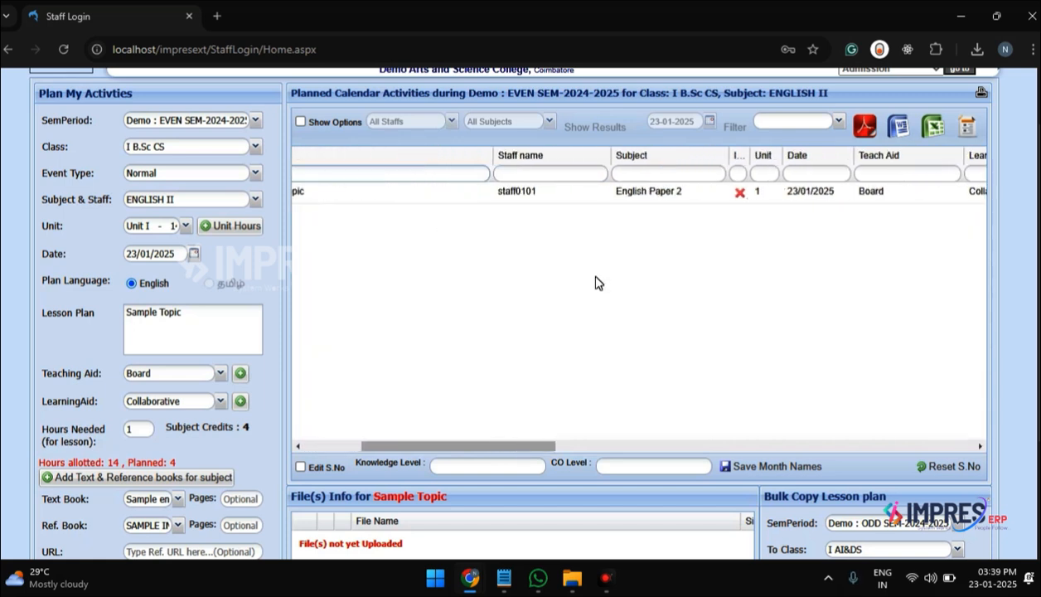
{"action": "left_click", "coordinate": [526, 472]}
{"action": "scroll", "coordinate": [658, 418], "scroll_direction": "right", "scroll_amount": 3}
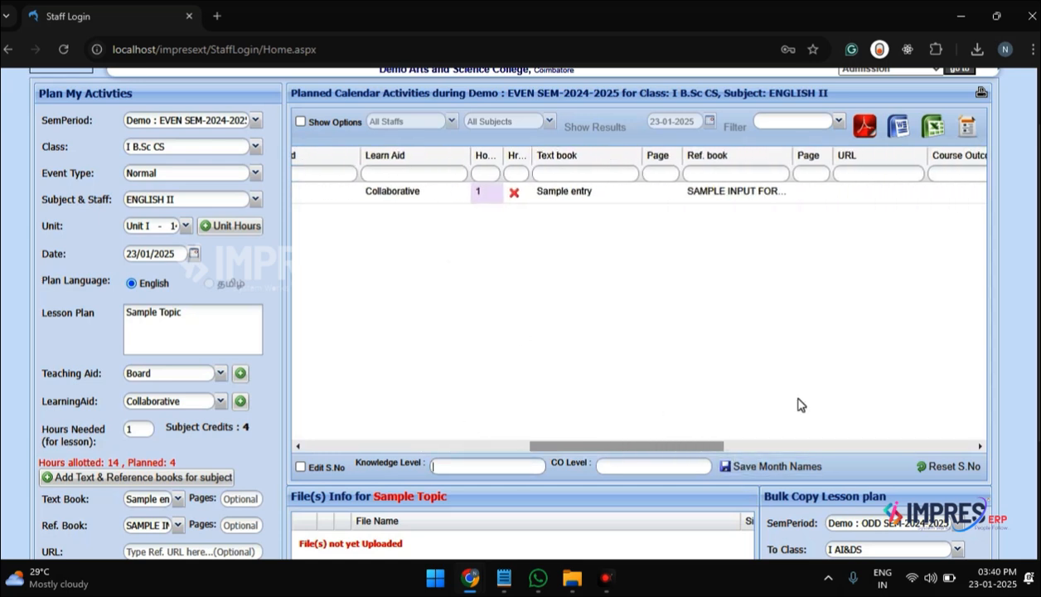
{"action": "scroll", "coordinate": [798, 405], "scroll_direction": "right", "scroll_amount": 3}
{"action": "scroll", "coordinate": [798, 405], "scroll_direction": "left", "scroll_amount": 6}
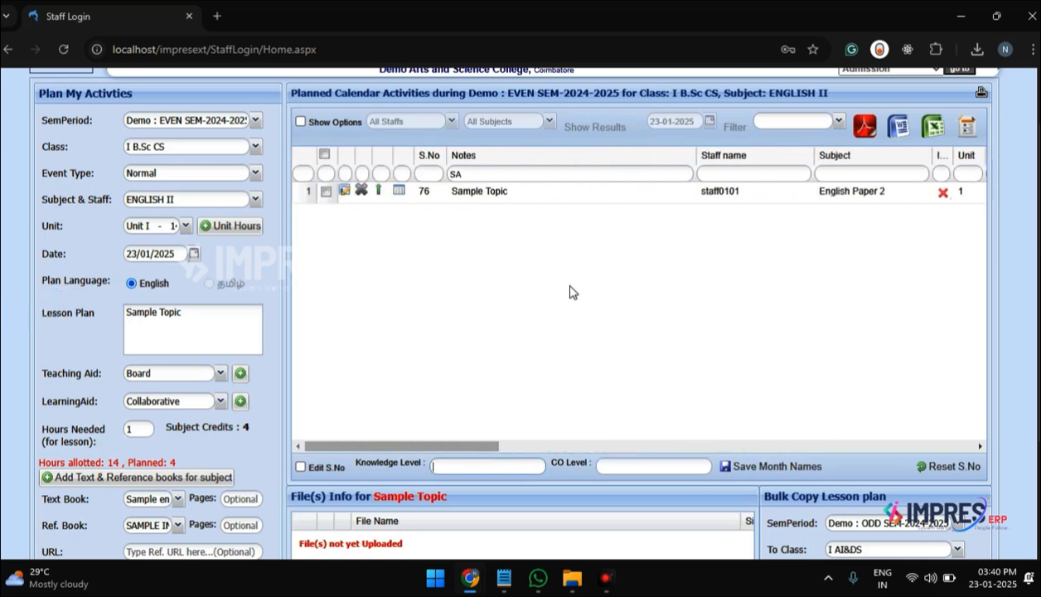
Step: Set the bulk copy target to semester Demo : ODD SEM-2024-2025, class I B.Sc CS and subject English-I
{"action": "scroll", "coordinate": [547, 290], "scroll_direction": "down", "scroll_amount": 2}
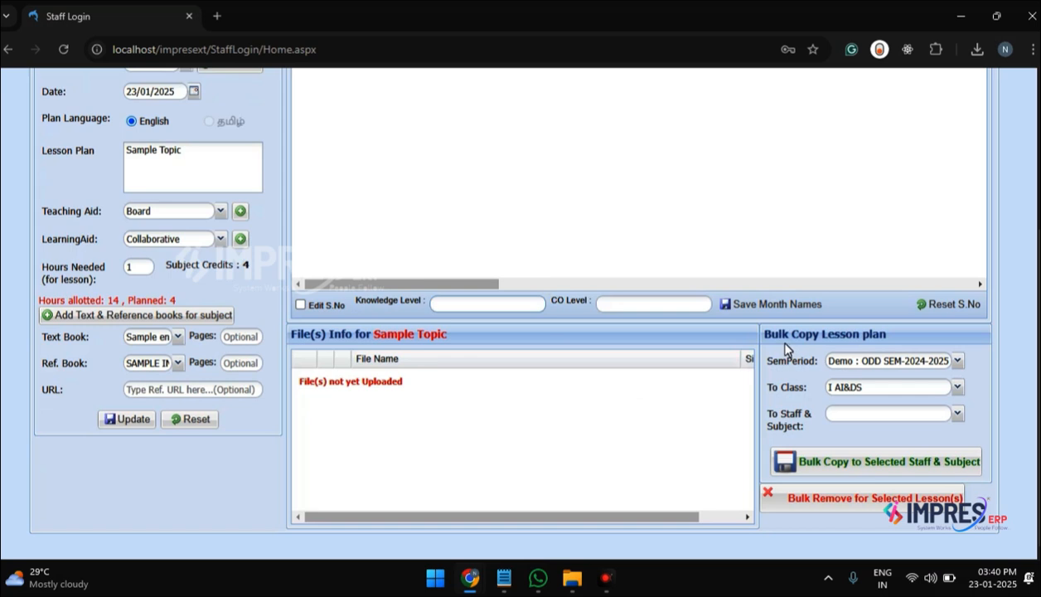
{"action": "left_click", "coordinate": [958, 362]}
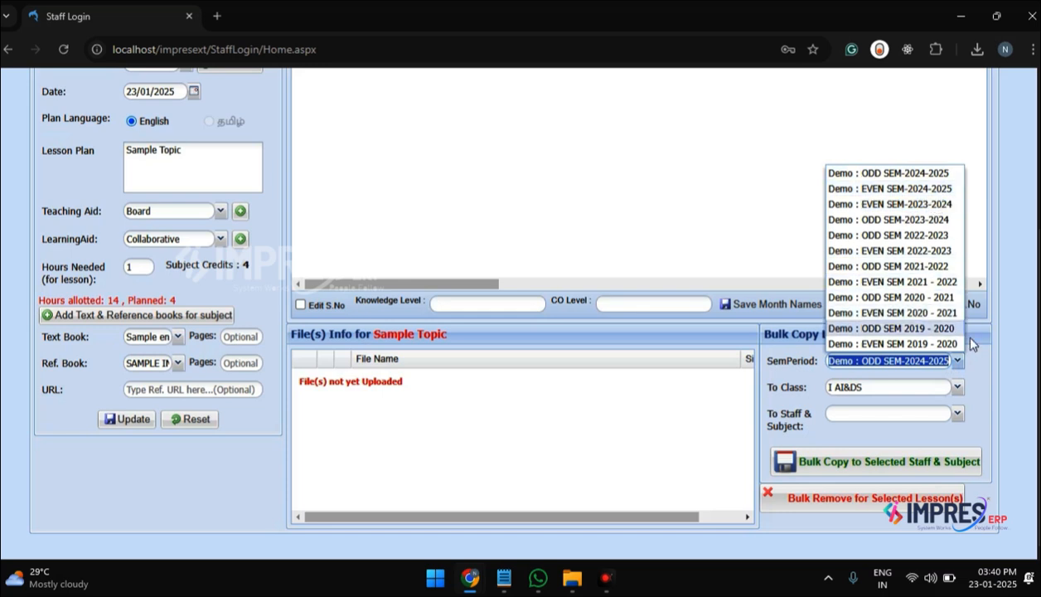
{"action": "left_click", "coordinate": [934, 393]}
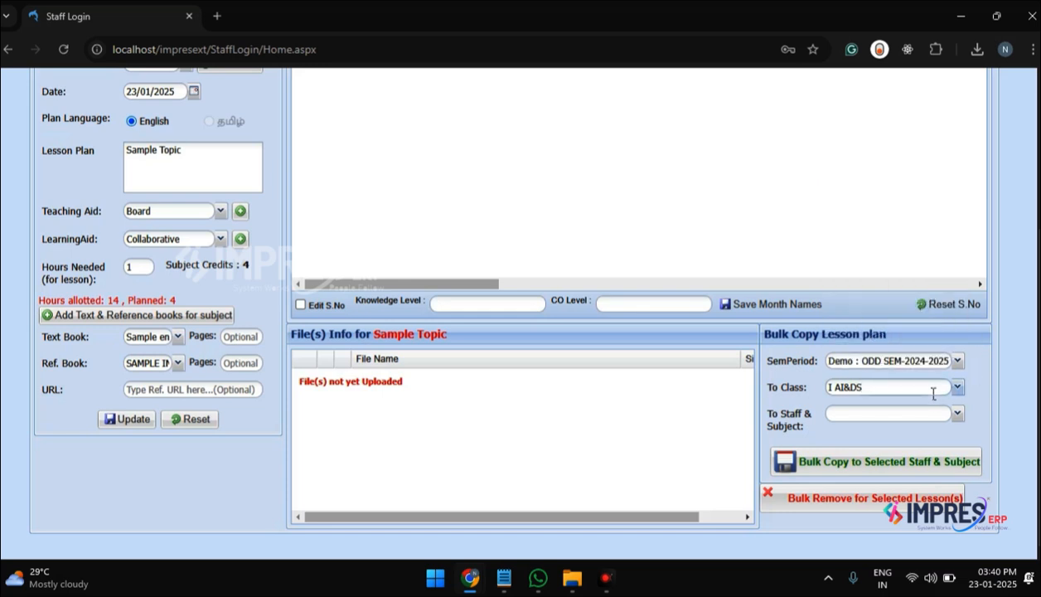
{"action": "key", "text": "ctrl+shift+Left"}
{"action": "key", "text": "ctrl+shift+Left"}
{"action": "key", "text": "BackSpace"}
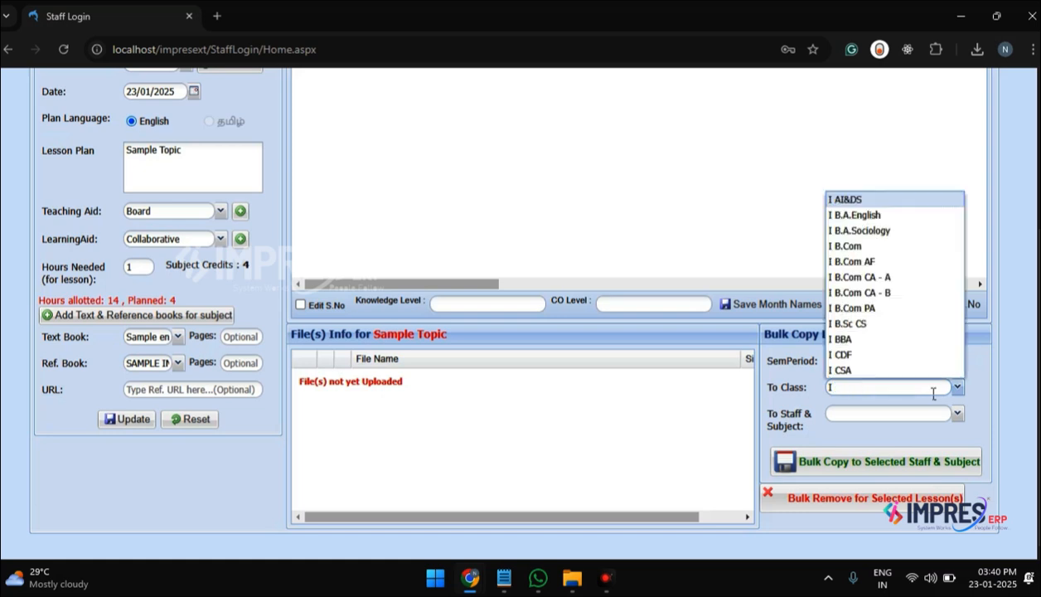
{"action": "type", "text": "B.A.English"}
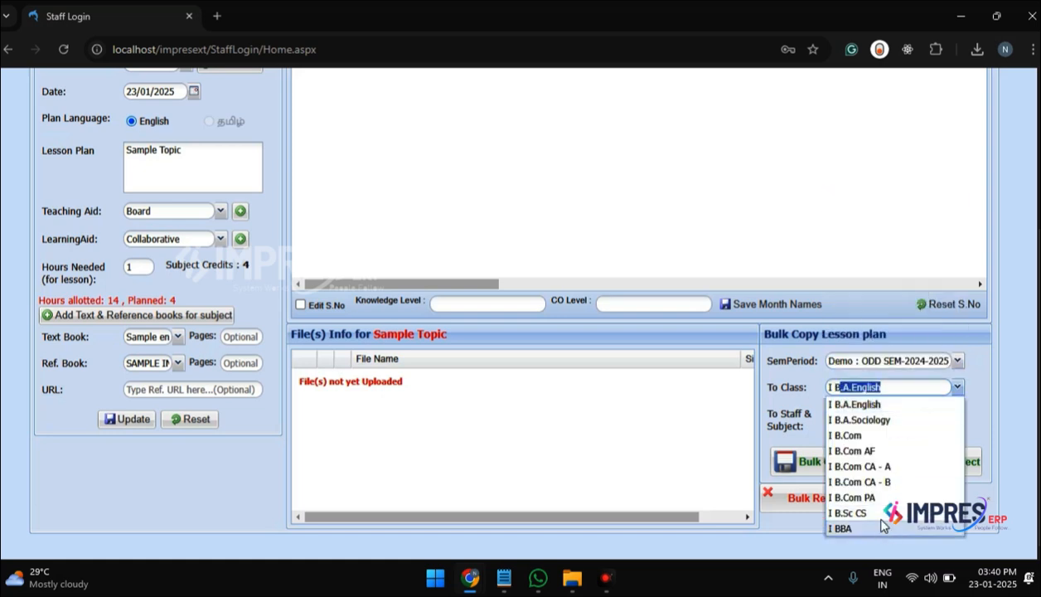
{"action": "left_click", "coordinate": [887, 515]}
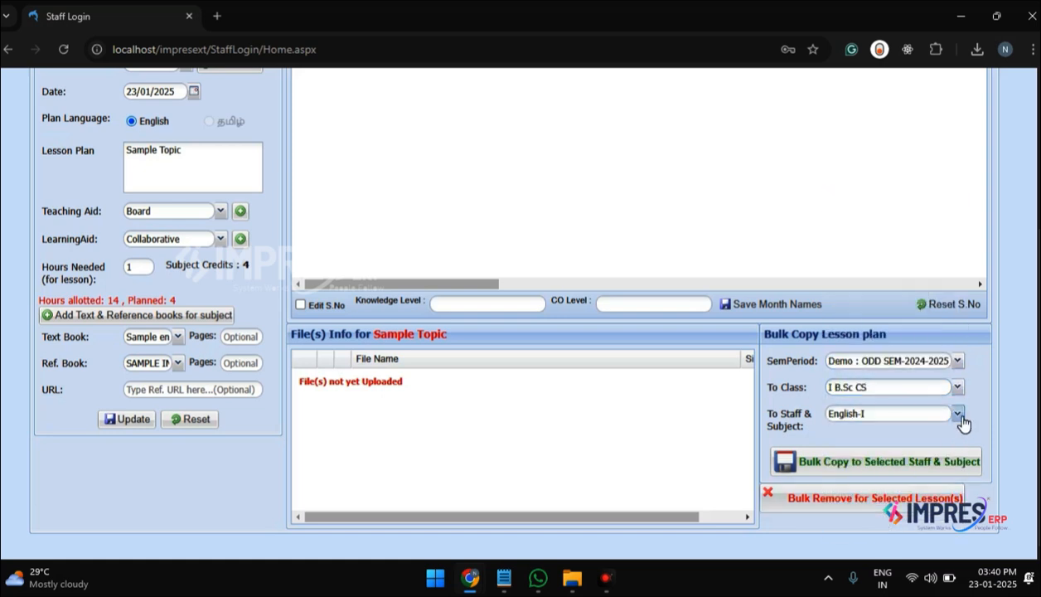
{"action": "left_click", "coordinate": [958, 414]}
{"action": "left_click", "coordinate": [943, 432]}
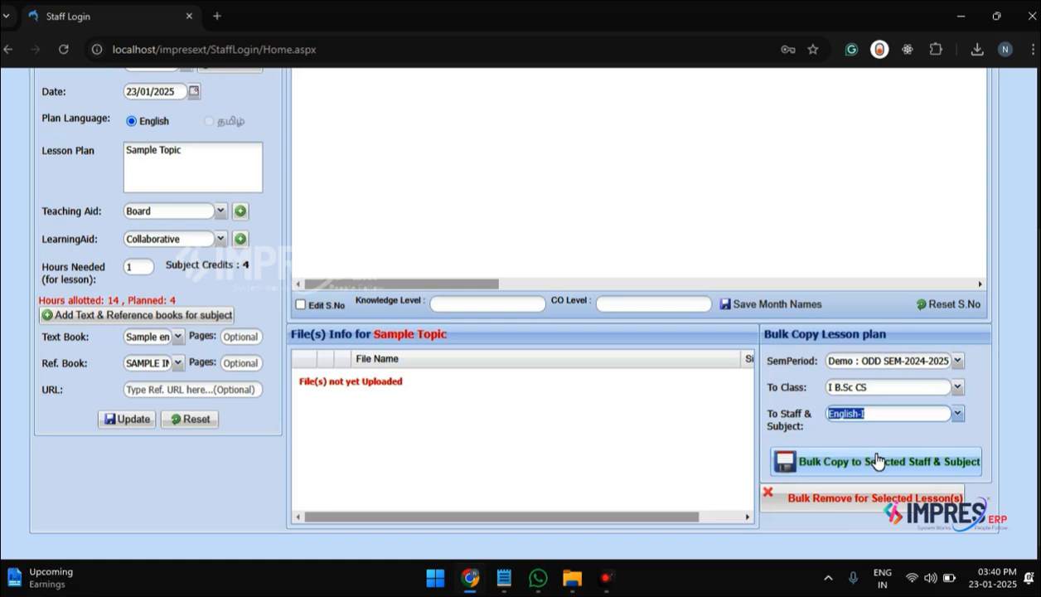
Step: Enable the show options and display the planned activities for the listed staff member and subject English Paper 2 (B24-CP-22E - ENGLISH II)
{"action": "scroll", "coordinate": [525, 302], "scroll_direction": "up", "scroll_amount": 1}
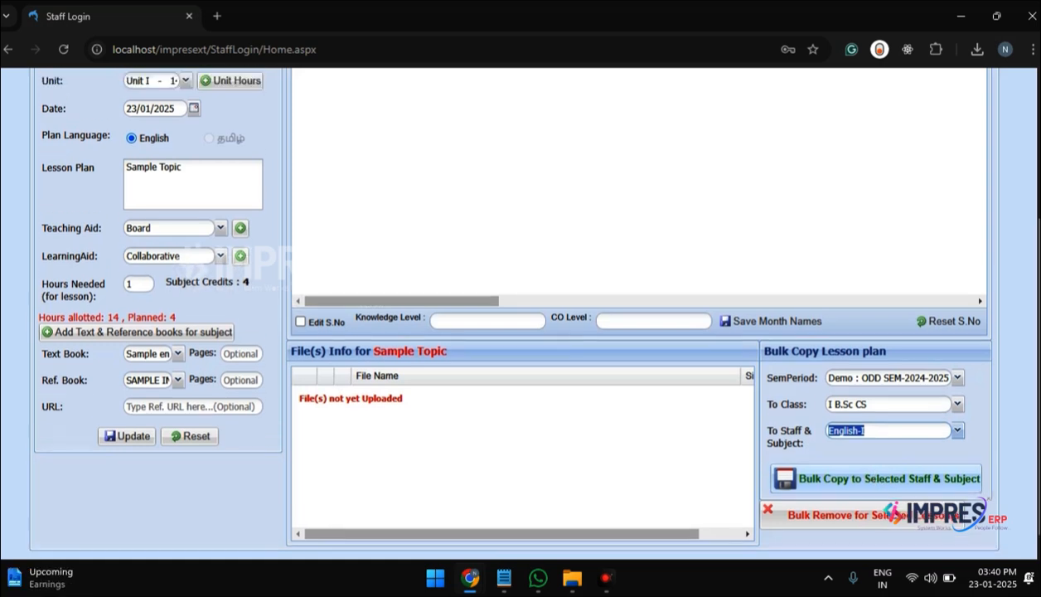
{"action": "scroll", "coordinate": [742, 370], "scroll_direction": "up", "scroll_amount": 3}
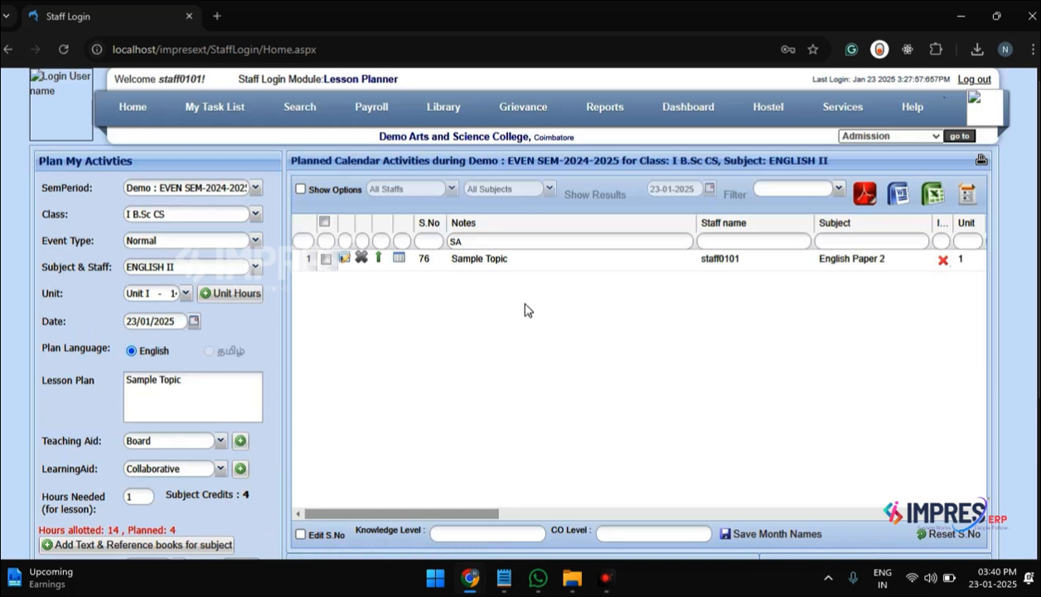
{"action": "left_click", "coordinate": [301, 189]}
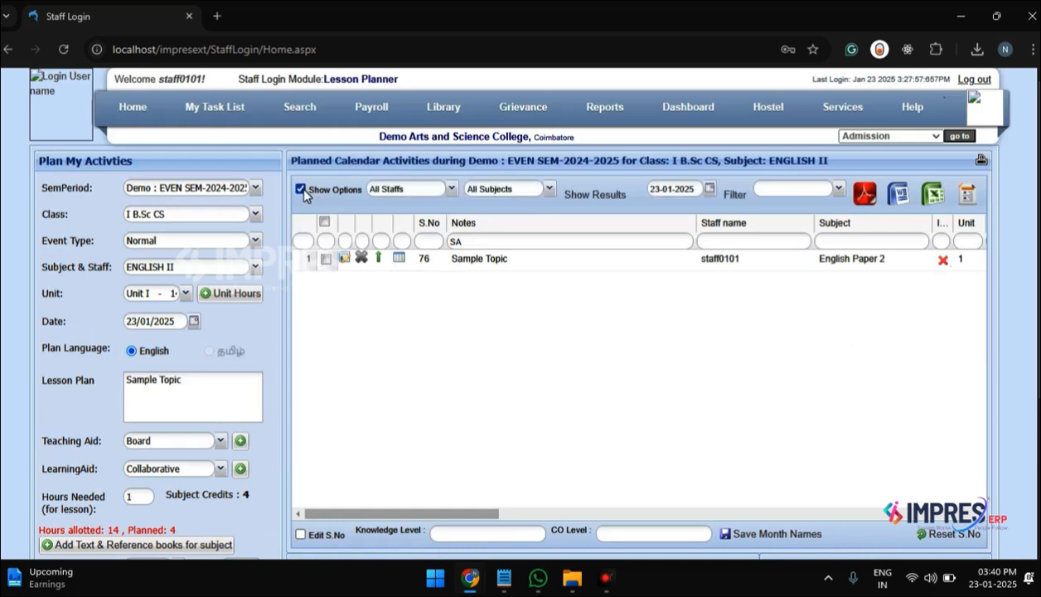
{"action": "left_click", "coordinate": [454, 192]}
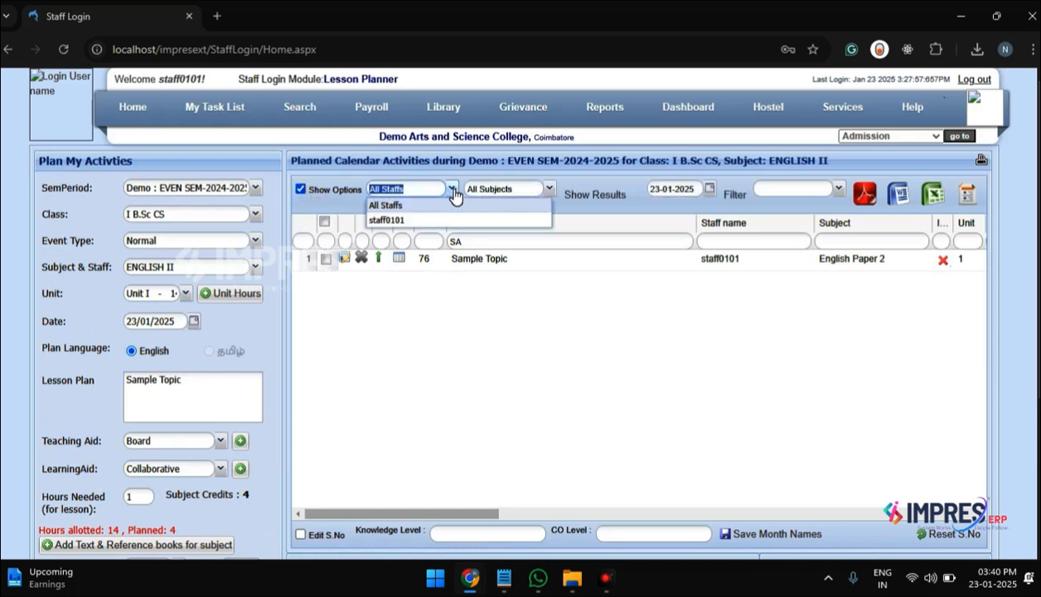
{"action": "left_click", "coordinate": [412, 221]}
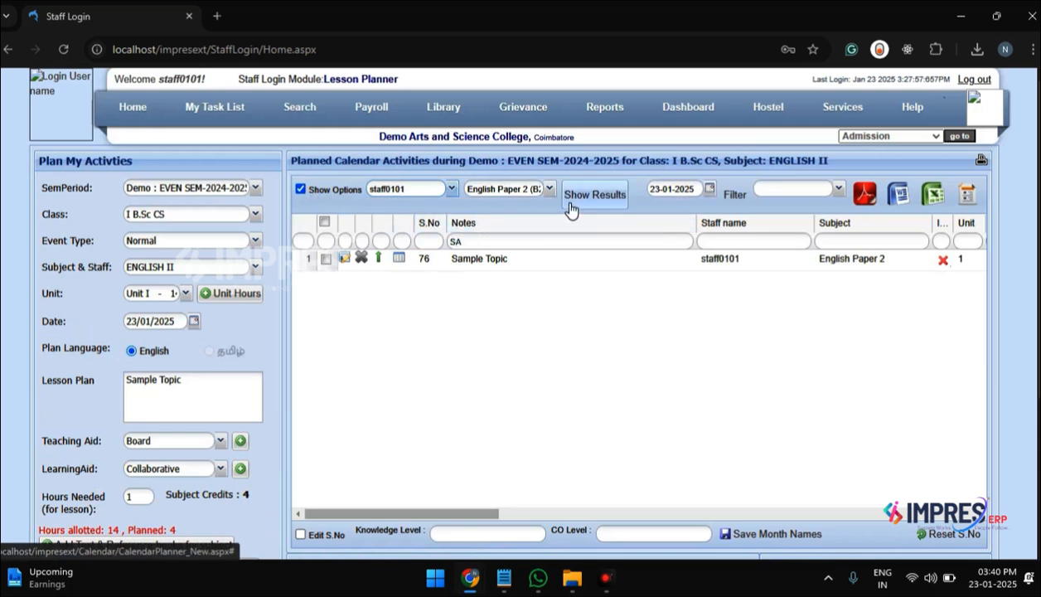
{"action": "left_click", "coordinate": [549, 189]}
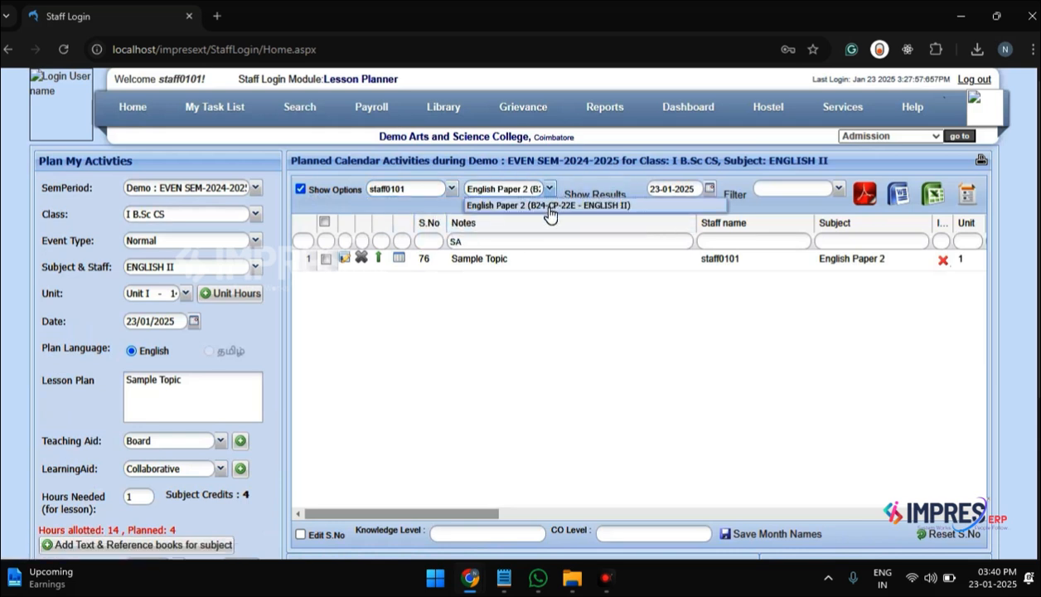
{"action": "left_click", "coordinate": [549, 208]}
{"action": "left_click", "coordinate": [597, 196]}
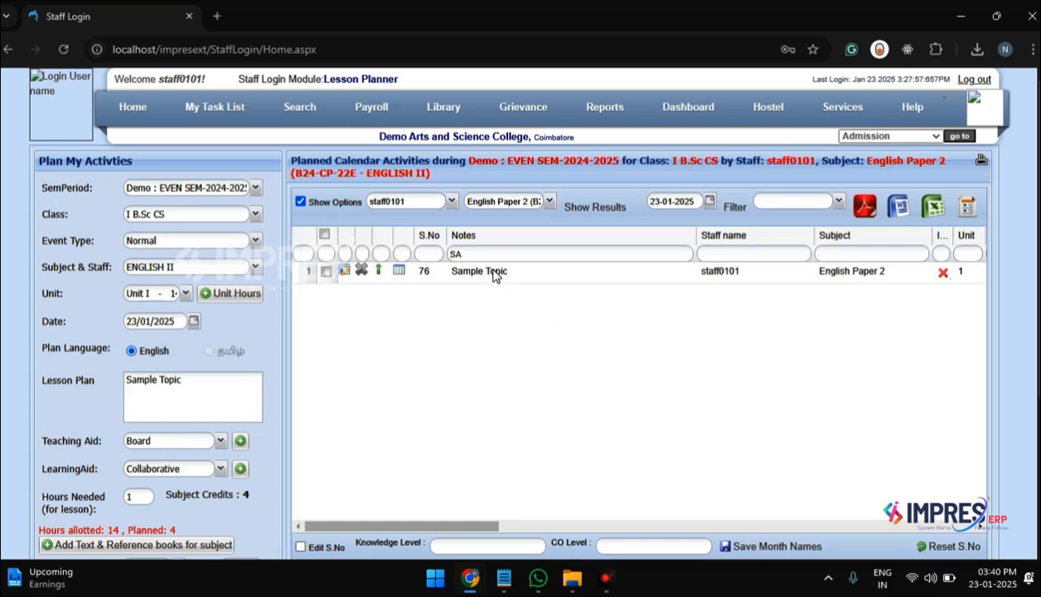
Step: Clear the notes filter and export the "Selected Class - All Subjects unit-wise Completion Analysis" report as PDF
{"action": "double_click", "coordinate": [540, 260]}
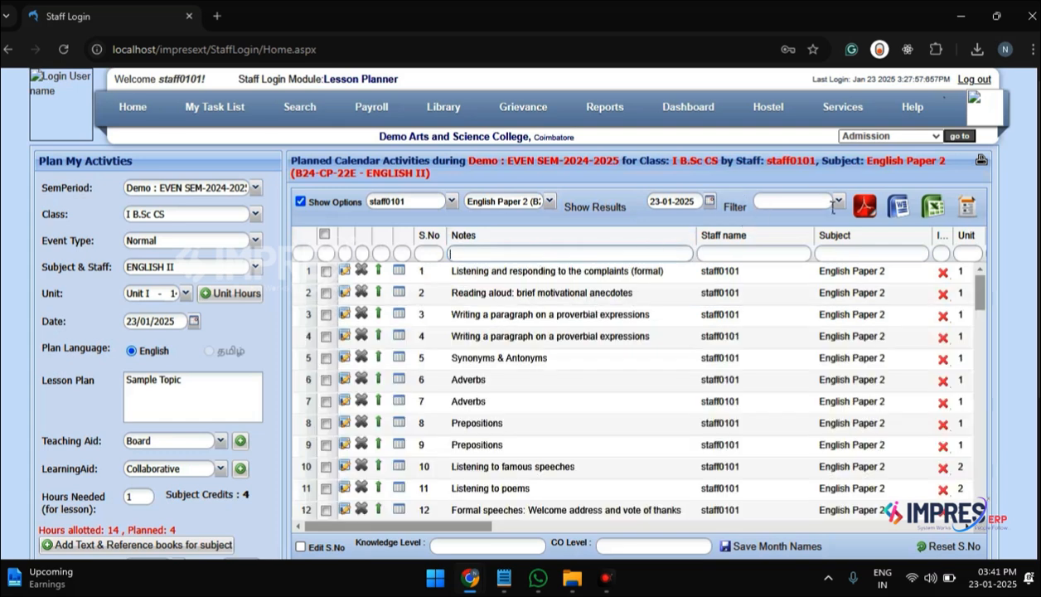
{"action": "left_click", "coordinate": [836, 201]}
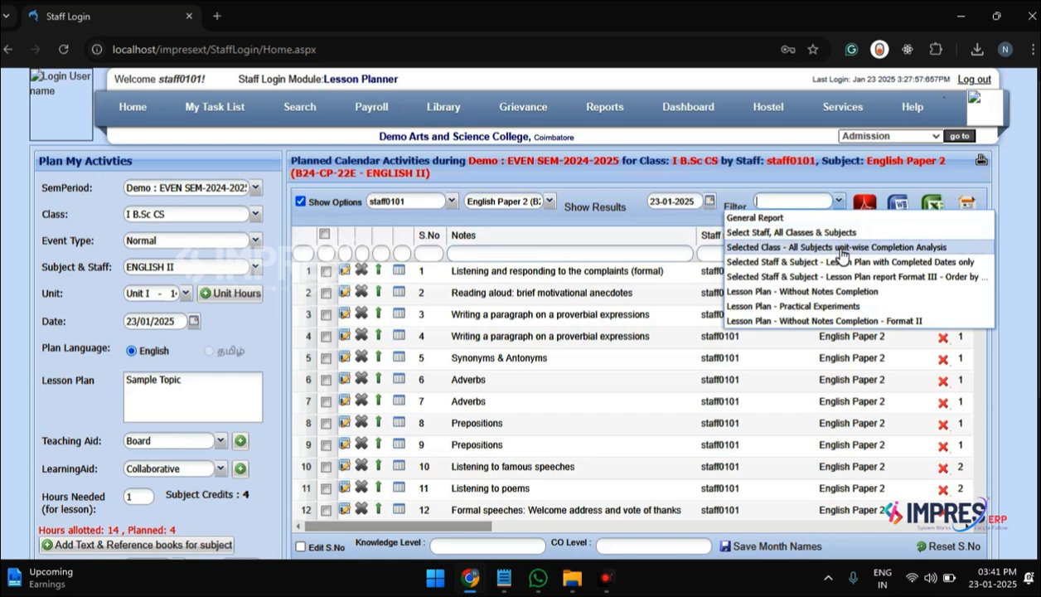
{"action": "left_click", "coordinate": [842, 248]}
{"action": "left_click", "coordinate": [865, 204]}
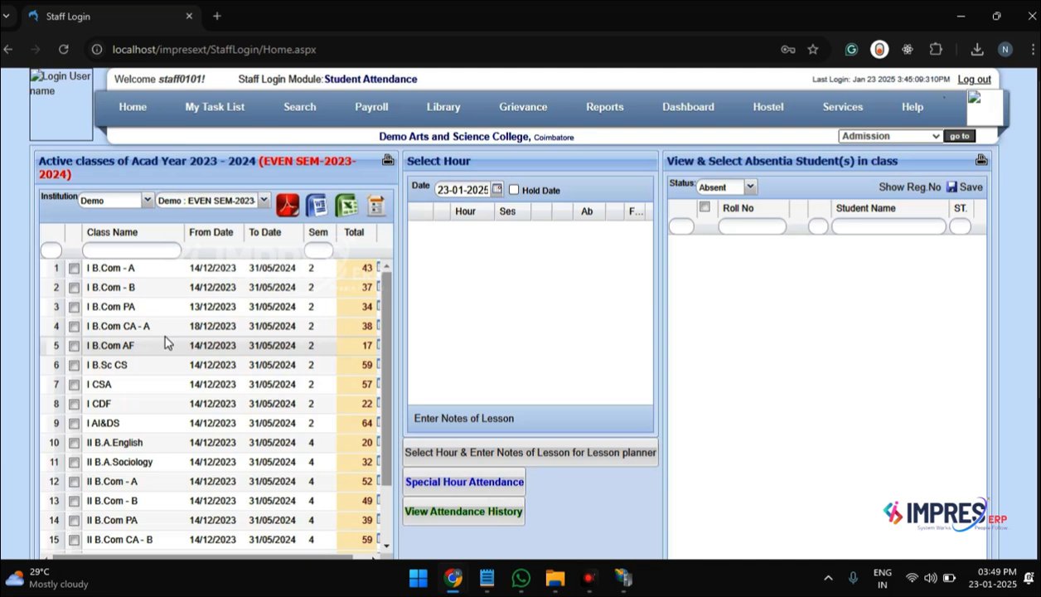
Step: List the active classes of the Demo institution for EVEN SEM-2024-2025
{"action": "left_click", "coordinate": [150, 207]}
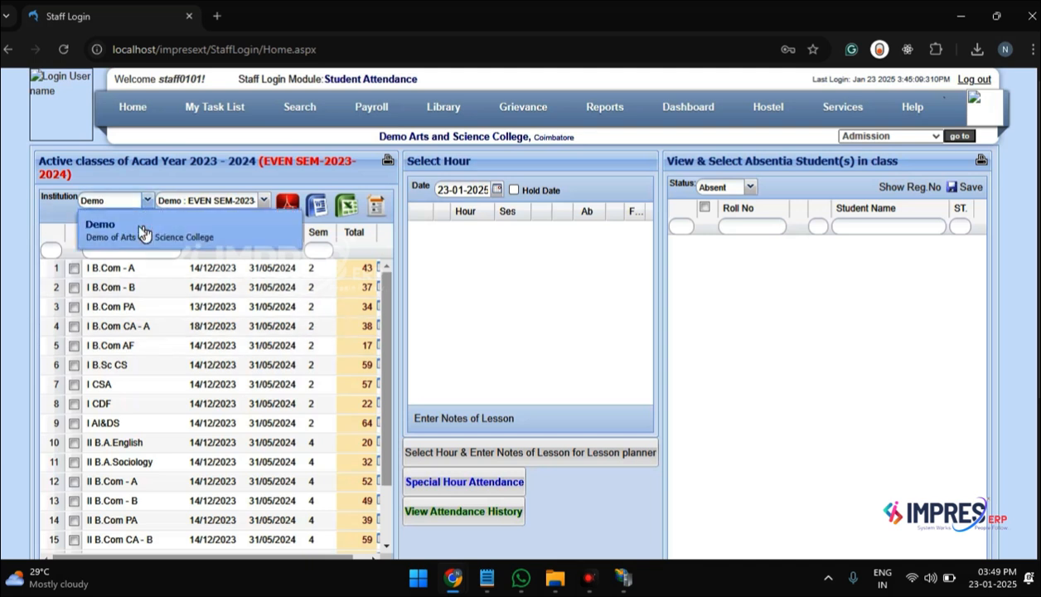
{"action": "left_click", "coordinate": [139, 229]}
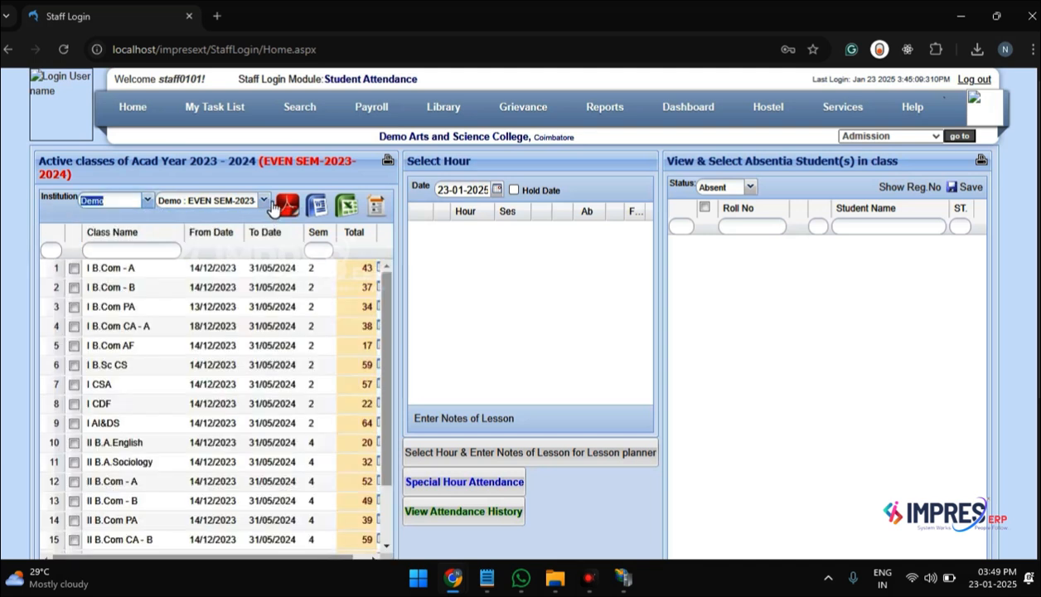
{"action": "left_click", "coordinate": [263, 199]}
{"action": "left_click", "coordinate": [278, 319]}
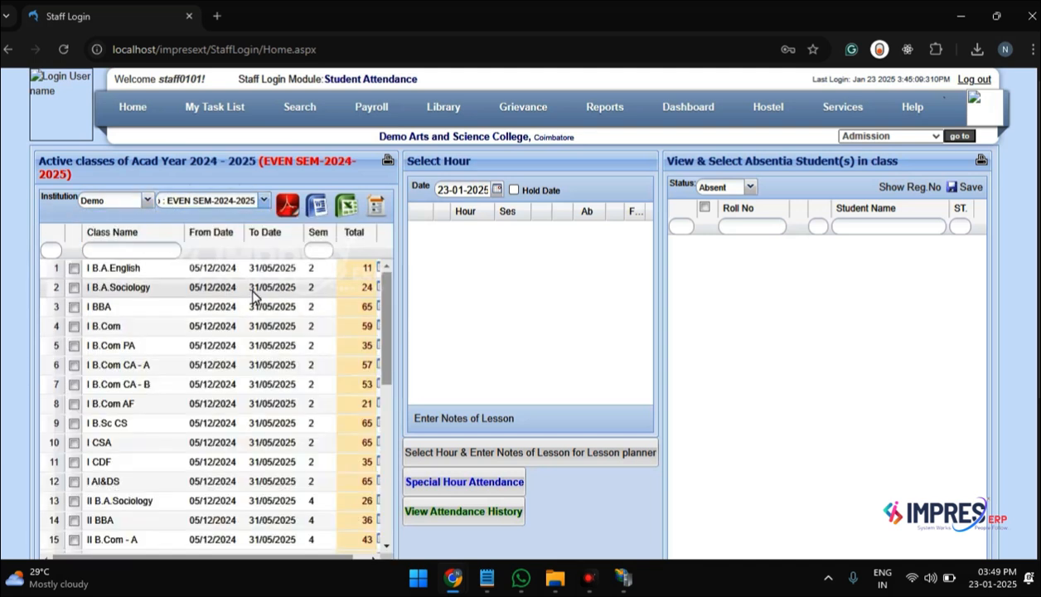
Step: Filter the class names by "cs" and select I B.Sc CS for attendance
{"action": "left_click", "coordinate": [167, 255]}
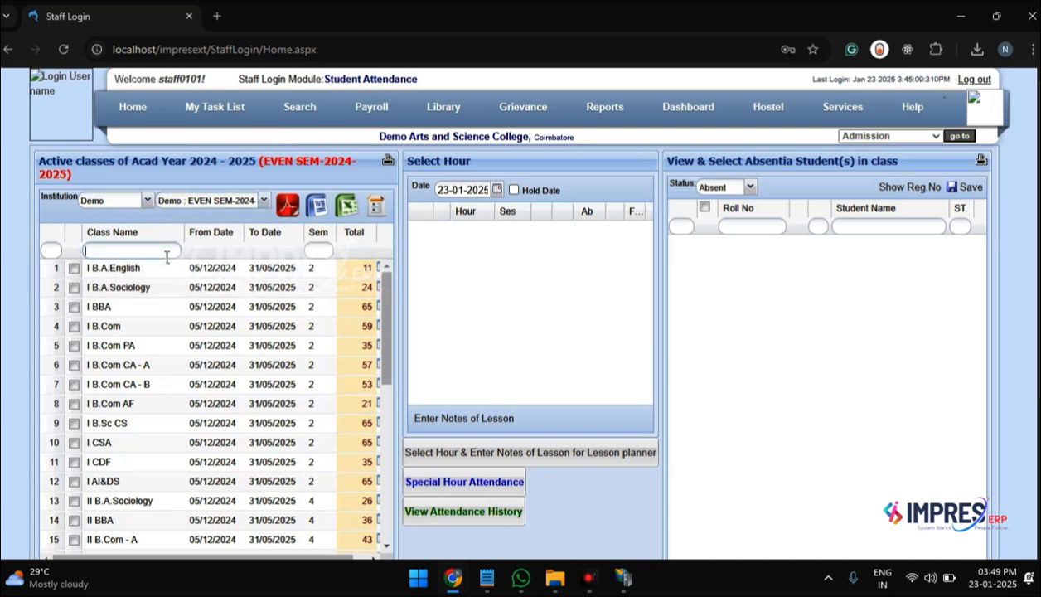
{"action": "type", "text": "cs"}
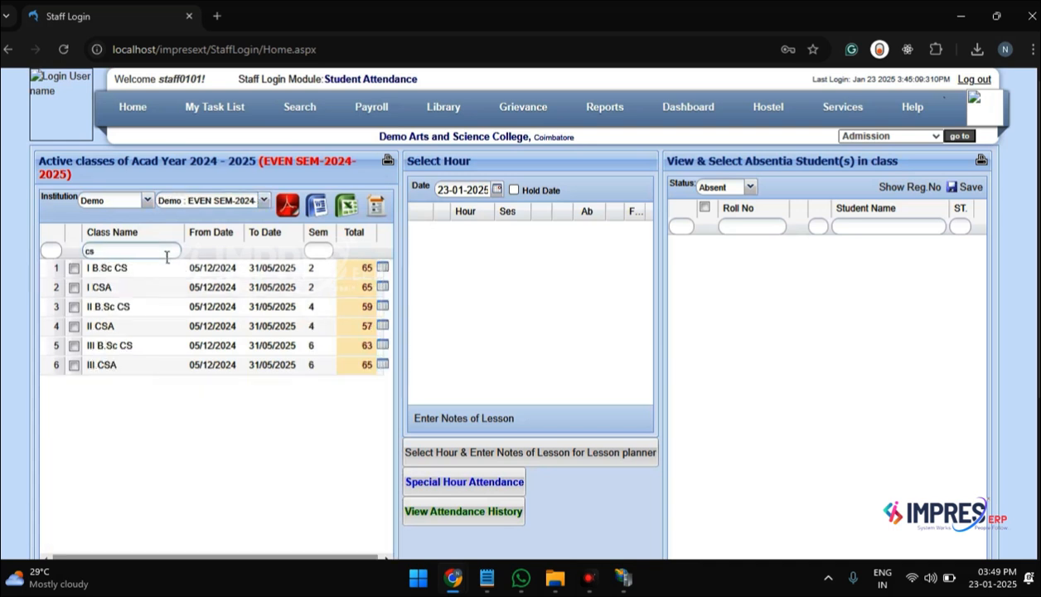
{"action": "left_click", "coordinate": [73, 268]}
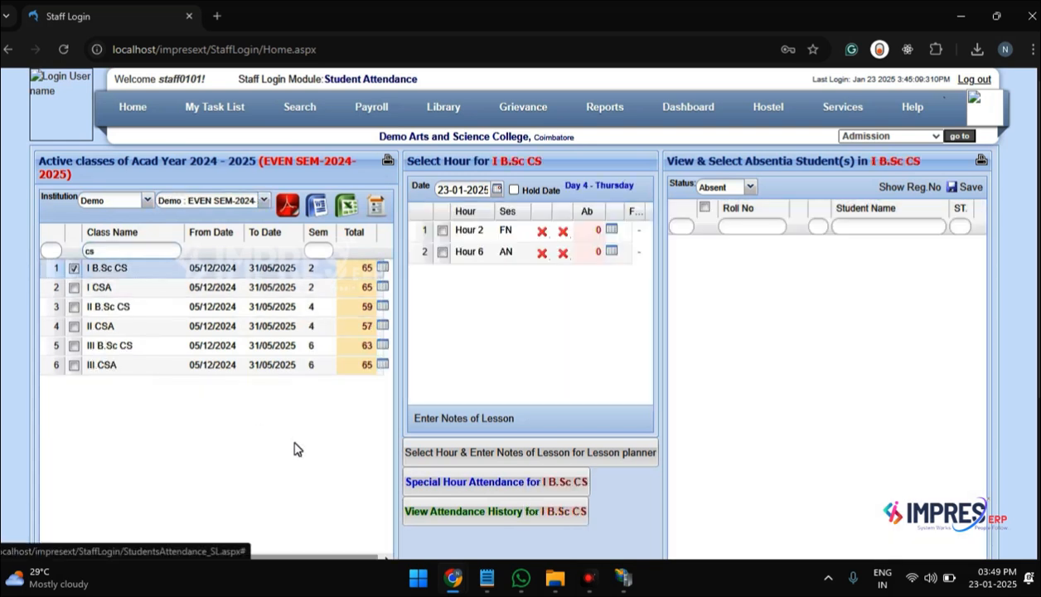
{"action": "left_click", "coordinate": [497, 189]}
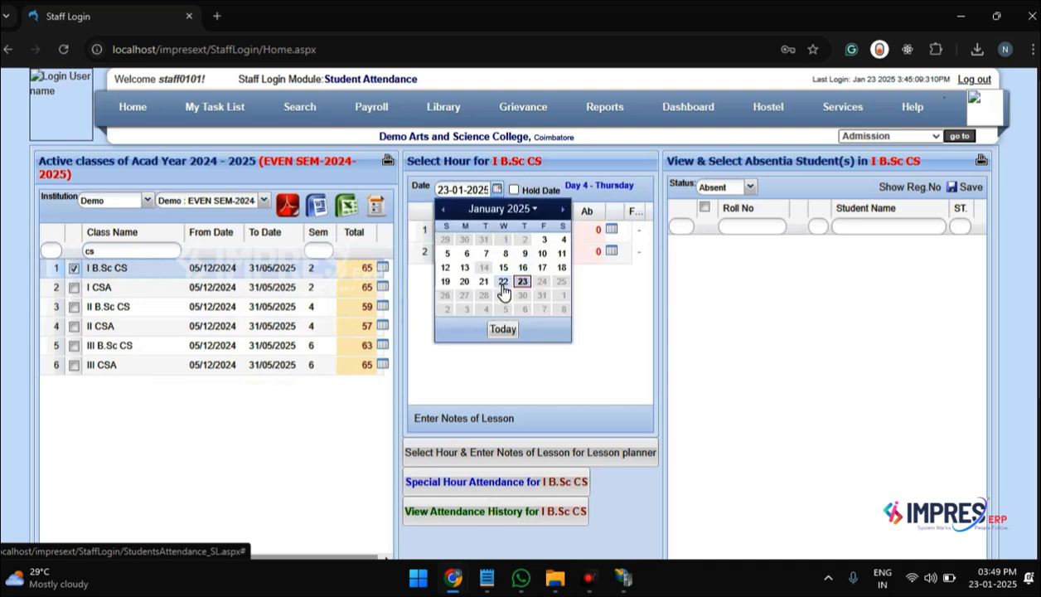
{"action": "left_click", "coordinate": [465, 282]}
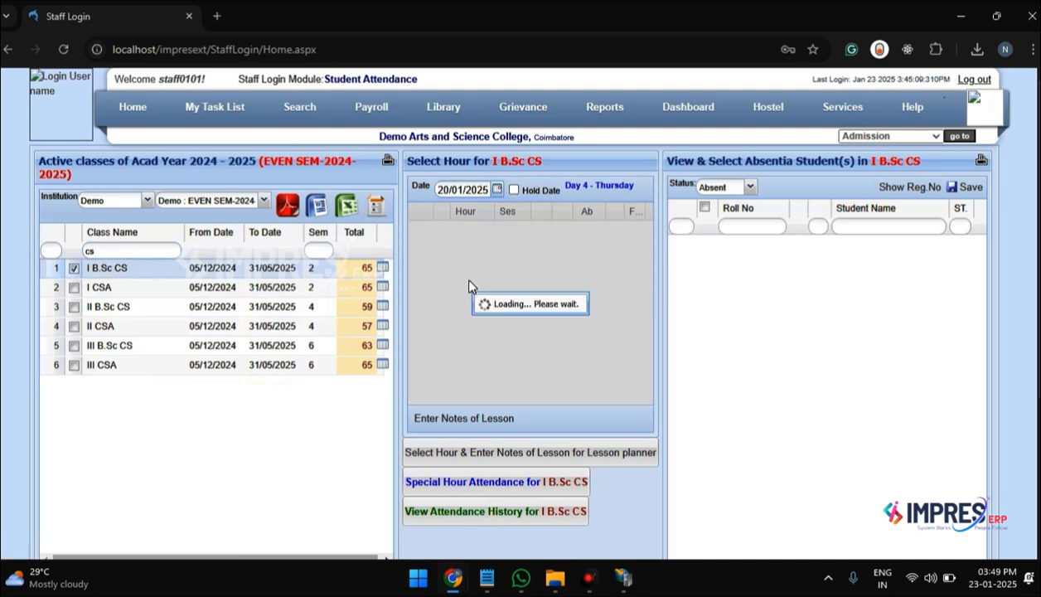
{"action": "left_click", "coordinate": [497, 189]}
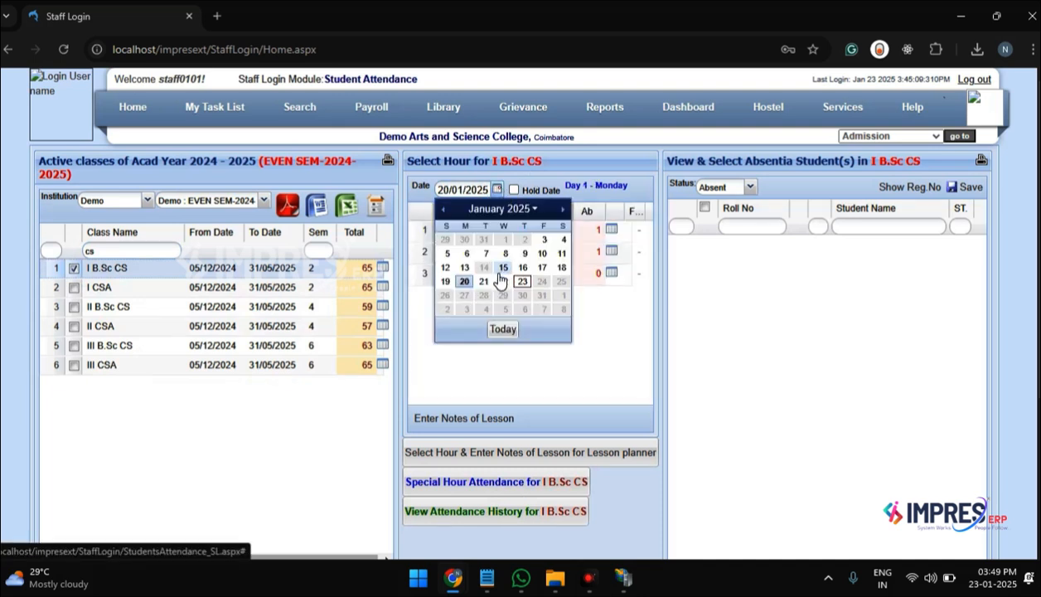
{"action": "left_click", "coordinate": [485, 282]}
Step: Set the attendance date to 10/01/2025 and load the student list for Hour 1
{"action": "left_click", "coordinate": [497, 189]}
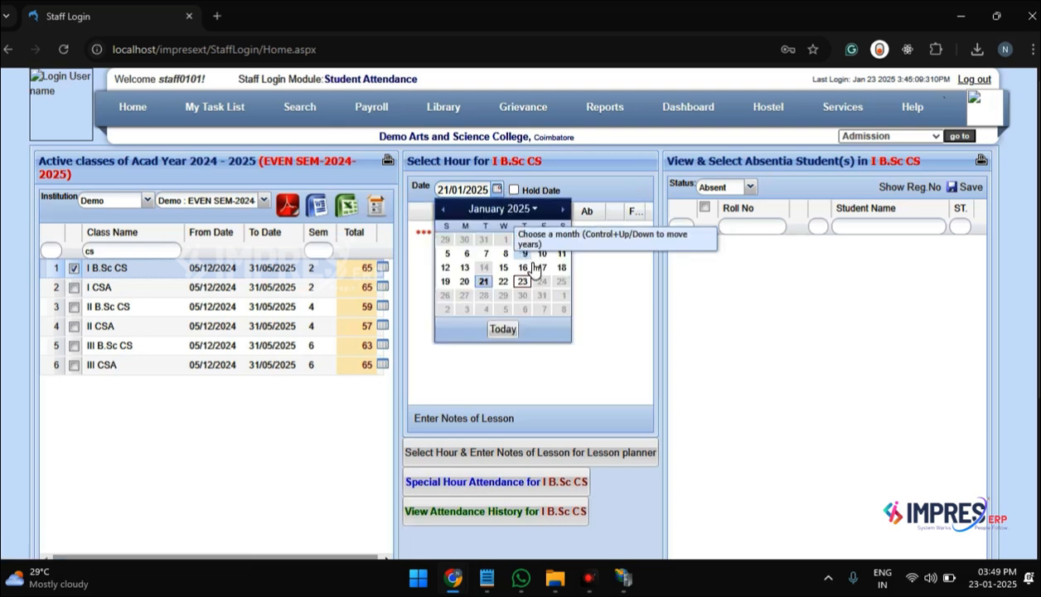
{"action": "left_click", "coordinate": [543, 253]}
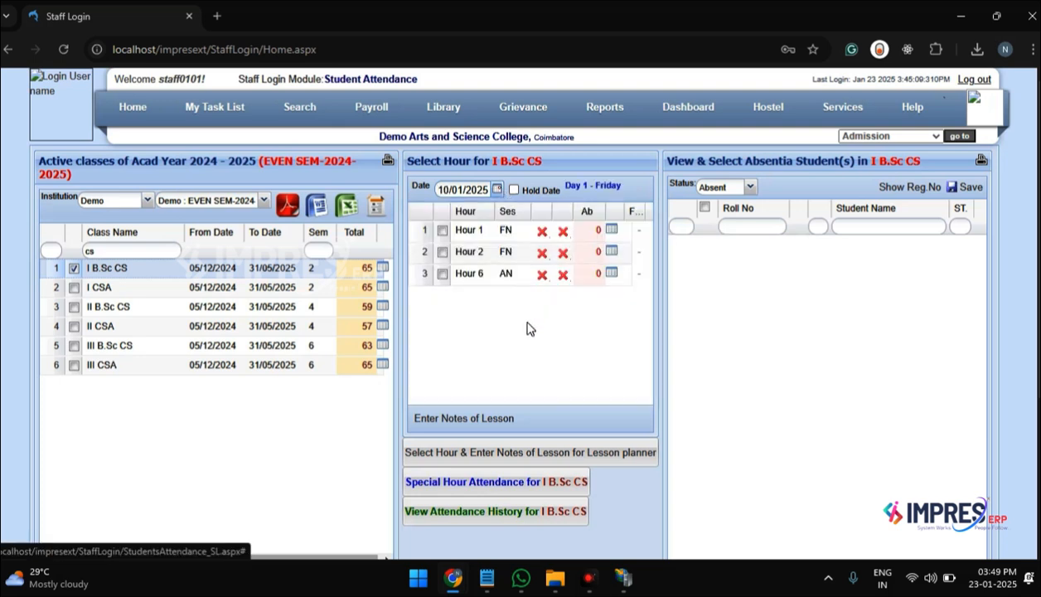
{"action": "left_click", "coordinate": [442, 232]}
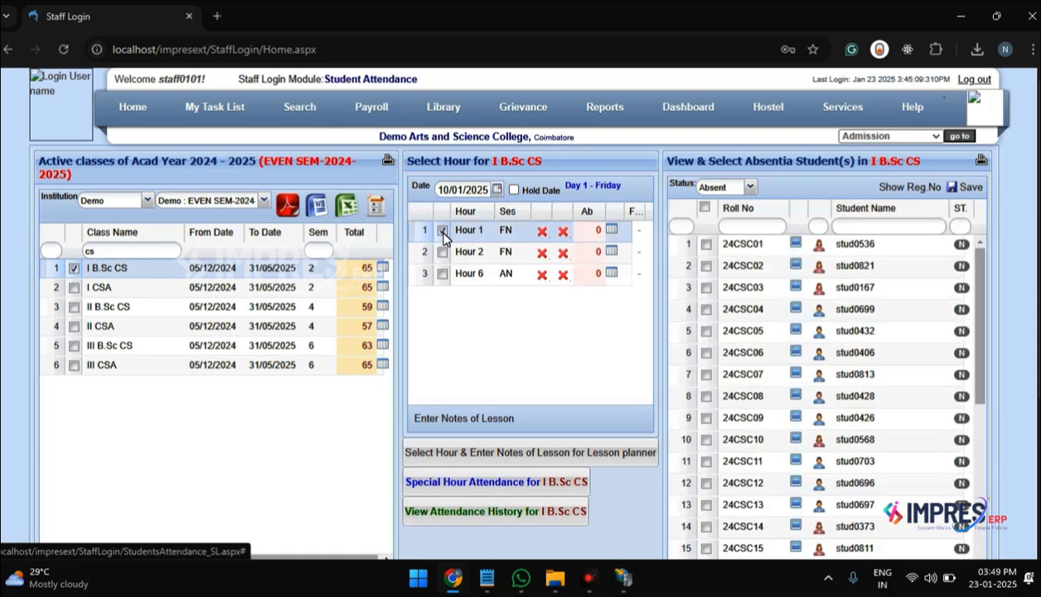
{"action": "scroll", "coordinate": [444, 238], "scroll_direction": "down", "scroll_amount": 3}
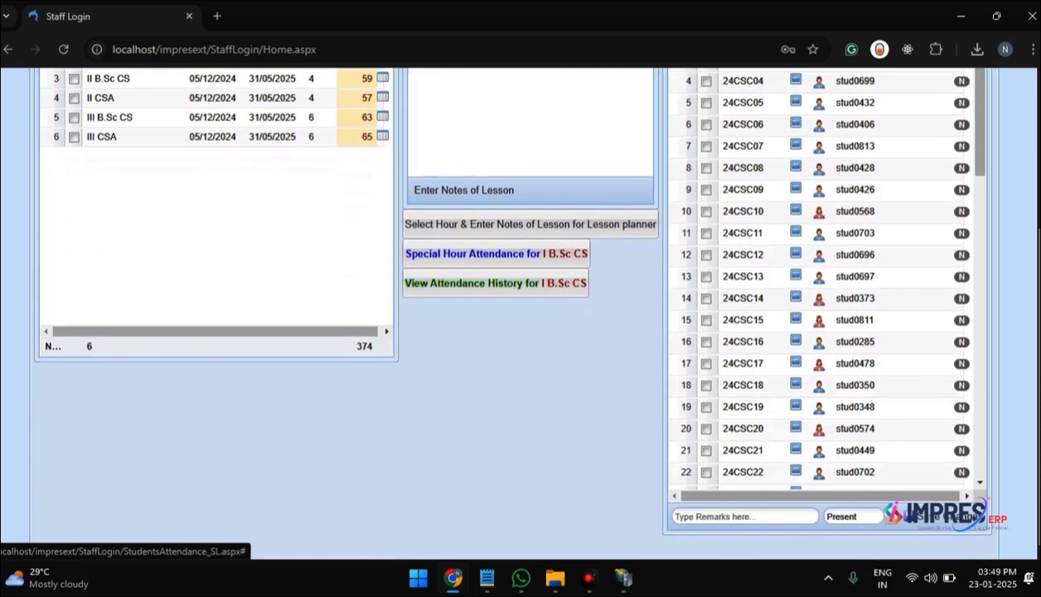
{"action": "scroll", "coordinate": [442, 240], "scroll_direction": "up", "scroll_amount": 3}
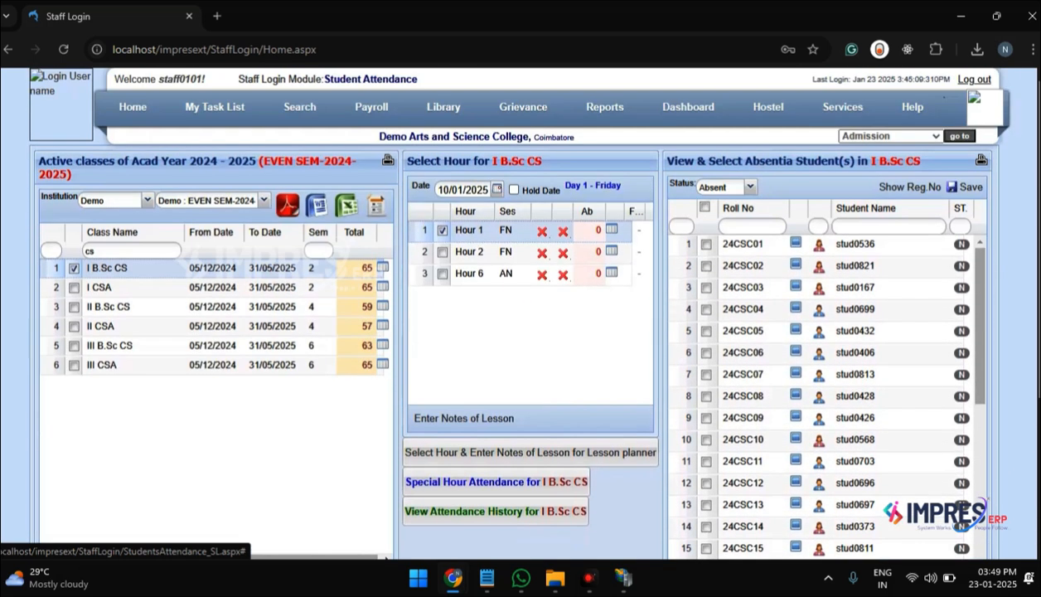
Step: Add Hour 2 for the same division and save the attendance of both hours with no absentees
{"action": "left_click", "coordinate": [443, 252]}
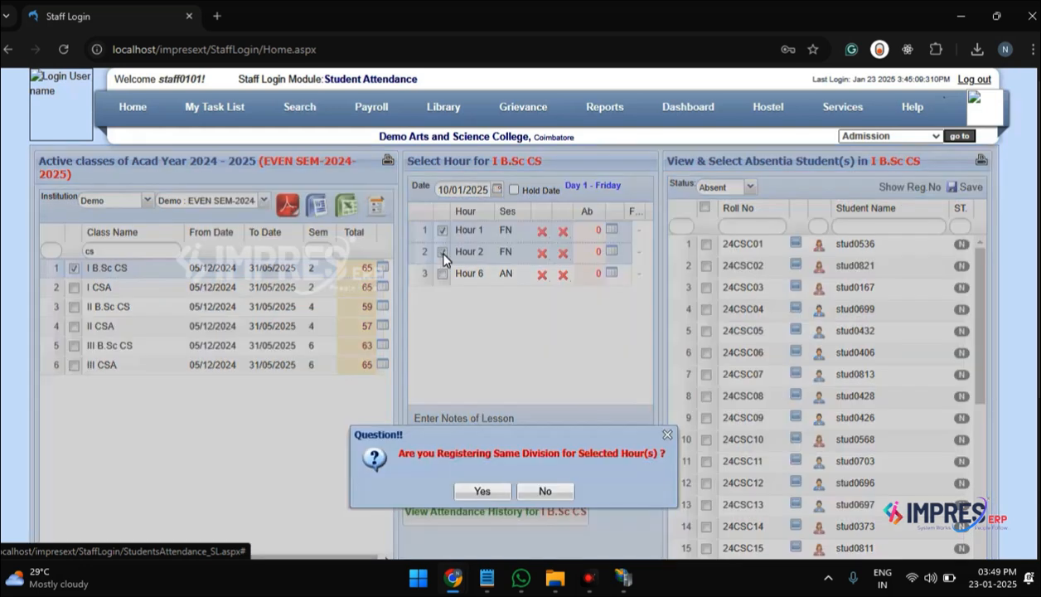
{"action": "left_click", "coordinate": [482, 491]}
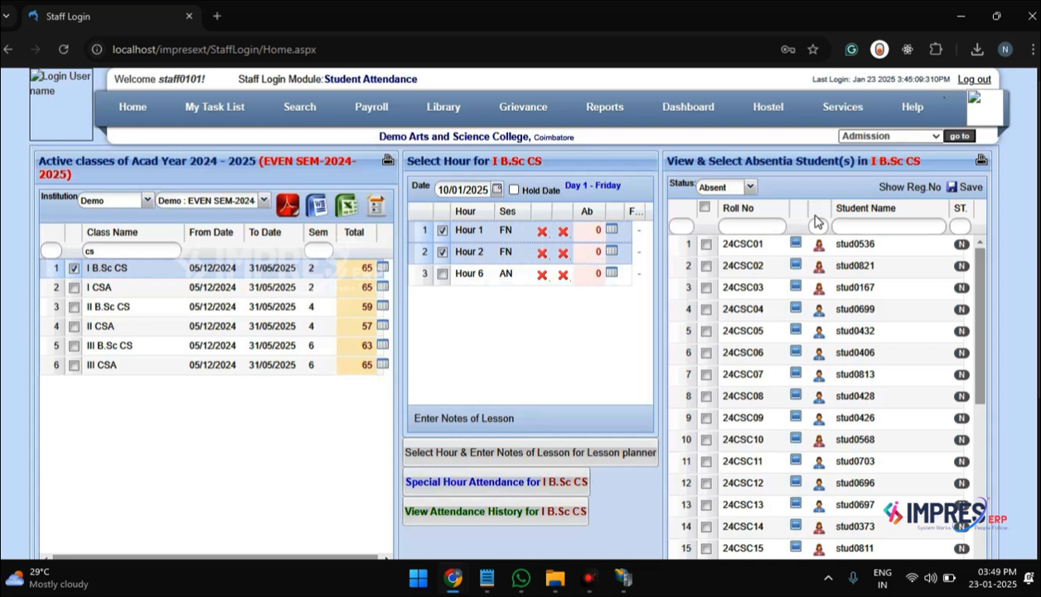
{"action": "left_click", "coordinate": [972, 188]}
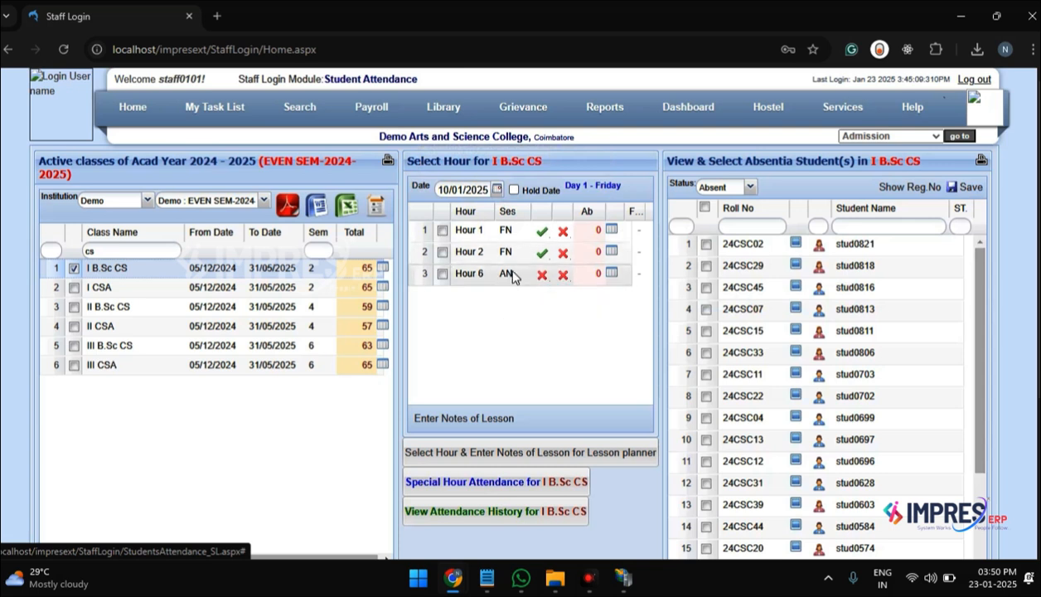
Step: Try to enter notes of lesson for Hour 6 before marking its attendance
{"action": "left_click", "coordinate": [442, 275]}
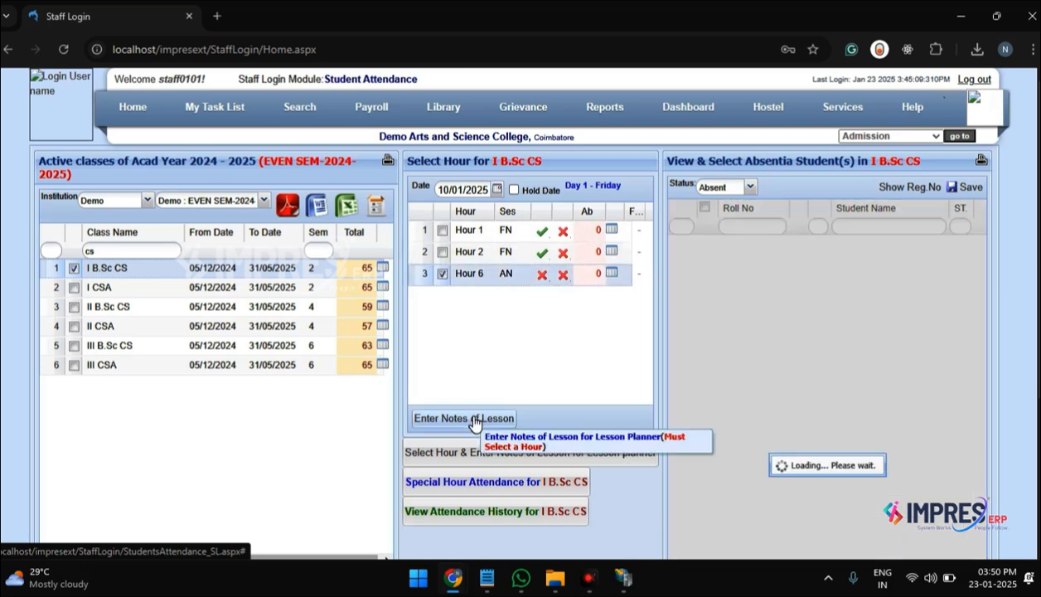
{"action": "left_click", "coordinate": [475, 420]}
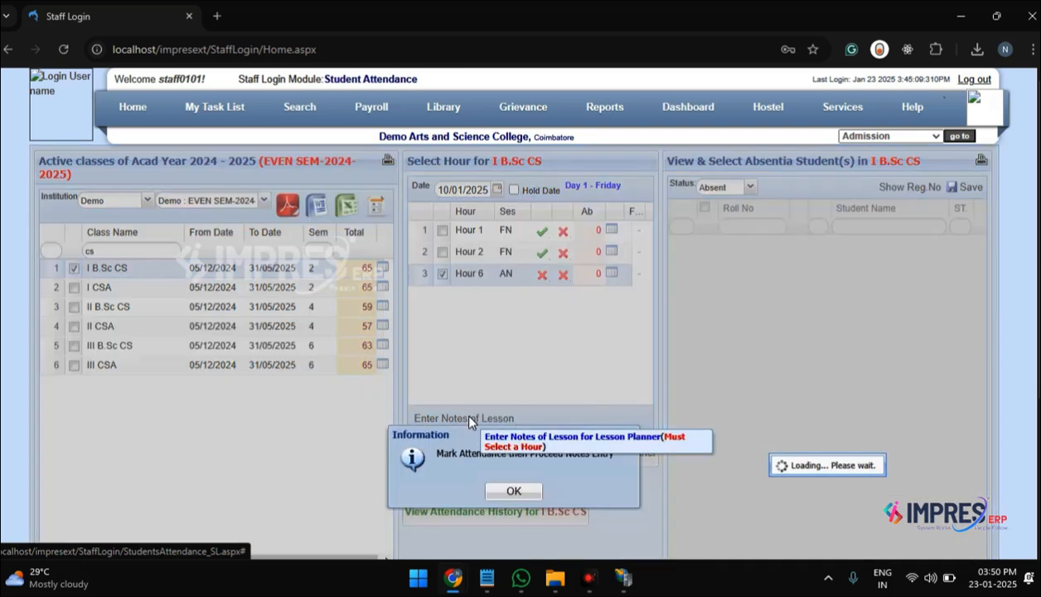
{"action": "left_click", "coordinate": [515, 493]}
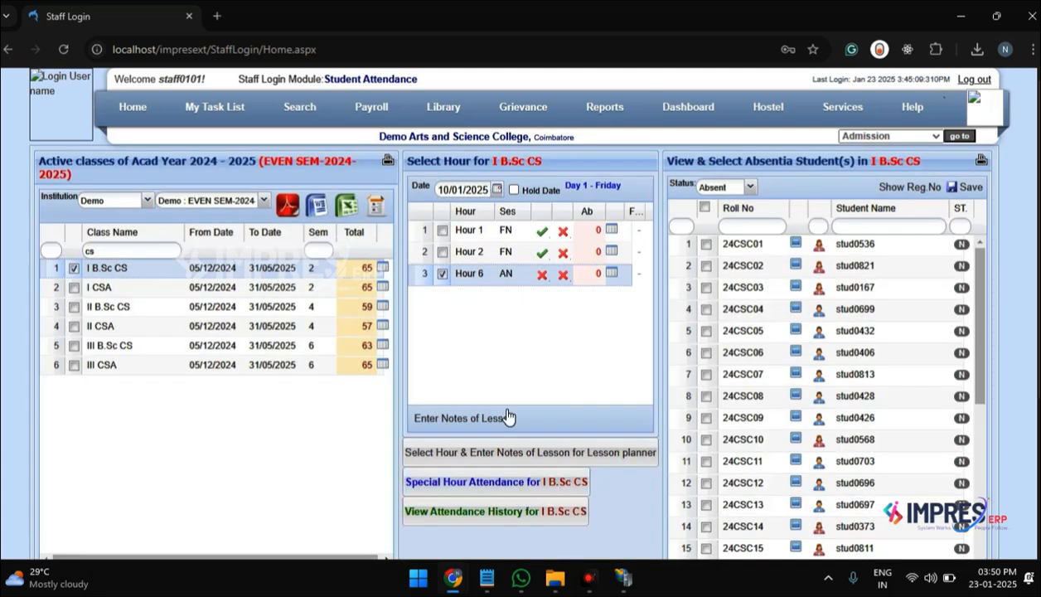
{"action": "left_click", "coordinate": [442, 274]}
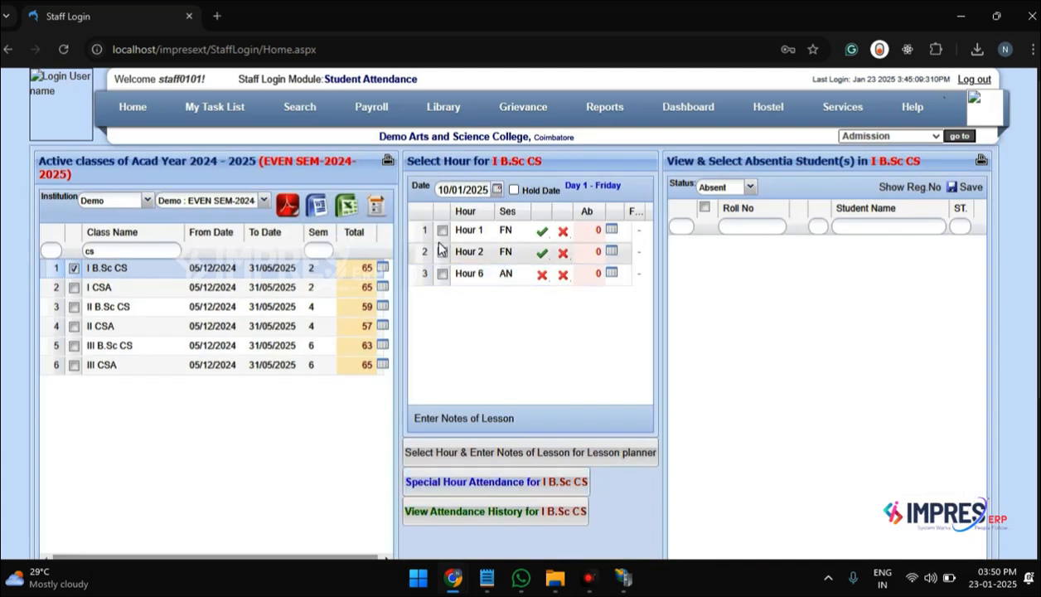
Step: Change the first listed student's Hour 1 attendance status to Absent with the remark "rewmarls"
{"action": "left_click", "coordinate": [441, 231]}
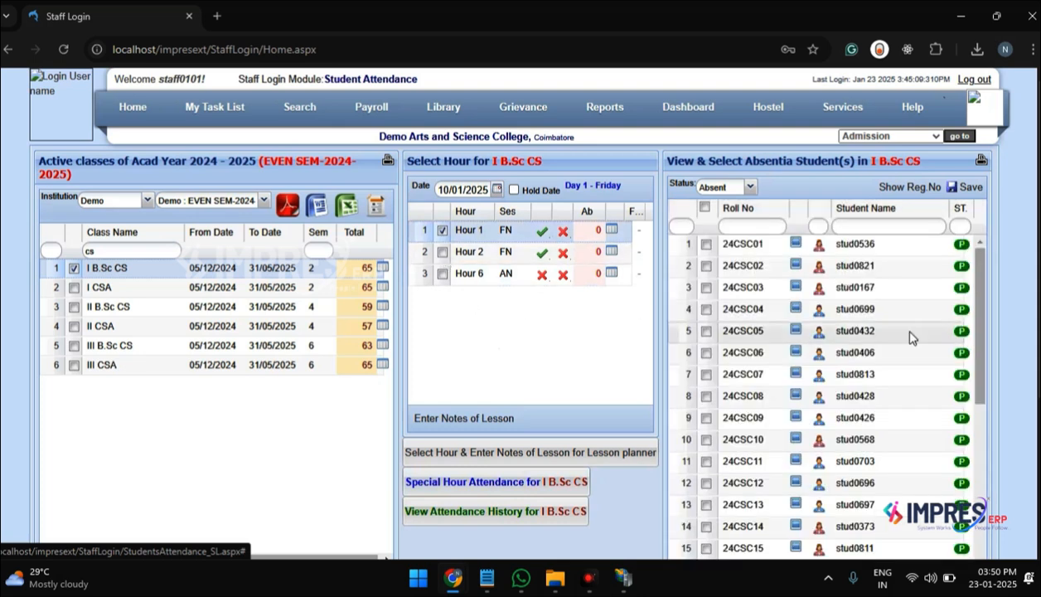
{"action": "left_click", "coordinate": [707, 245]}
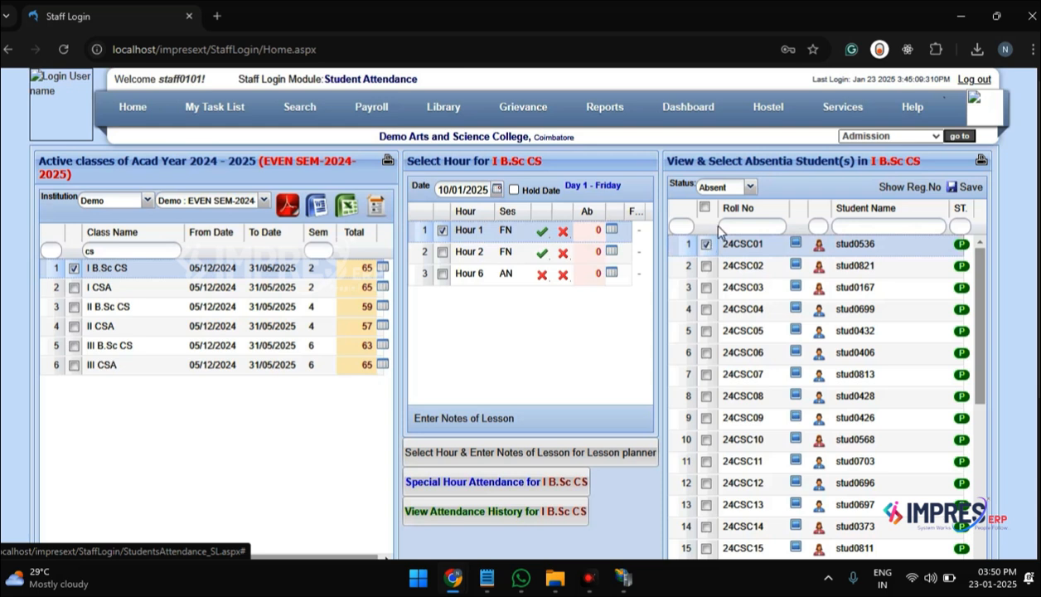
{"action": "scroll", "coordinate": [943, 222], "scroll_direction": "down", "scroll_amount": 3}
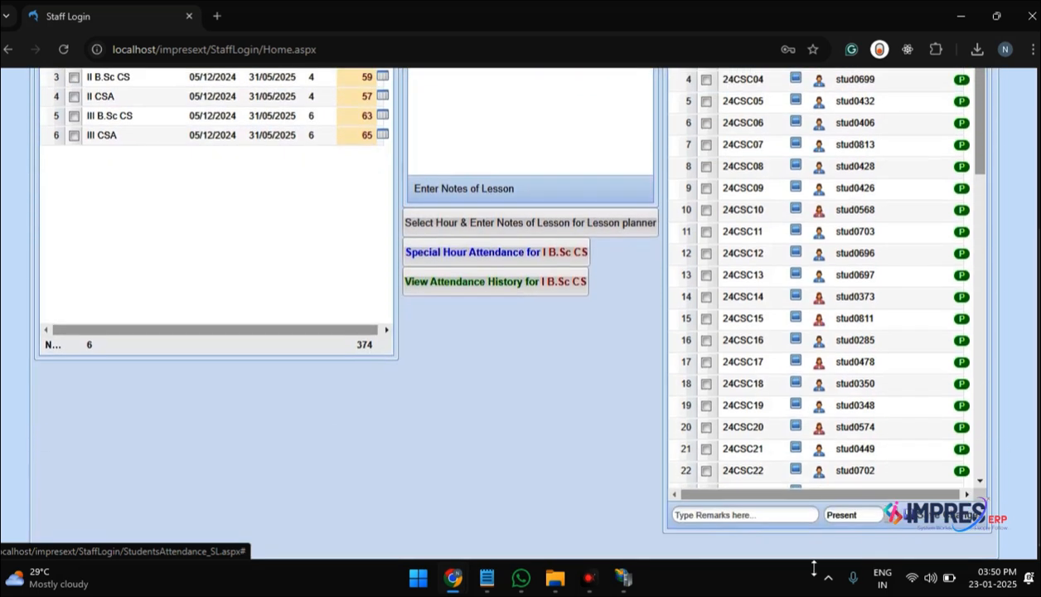
{"action": "left_click", "coordinate": [817, 519]}
{"action": "left_click", "coordinate": [870, 514]}
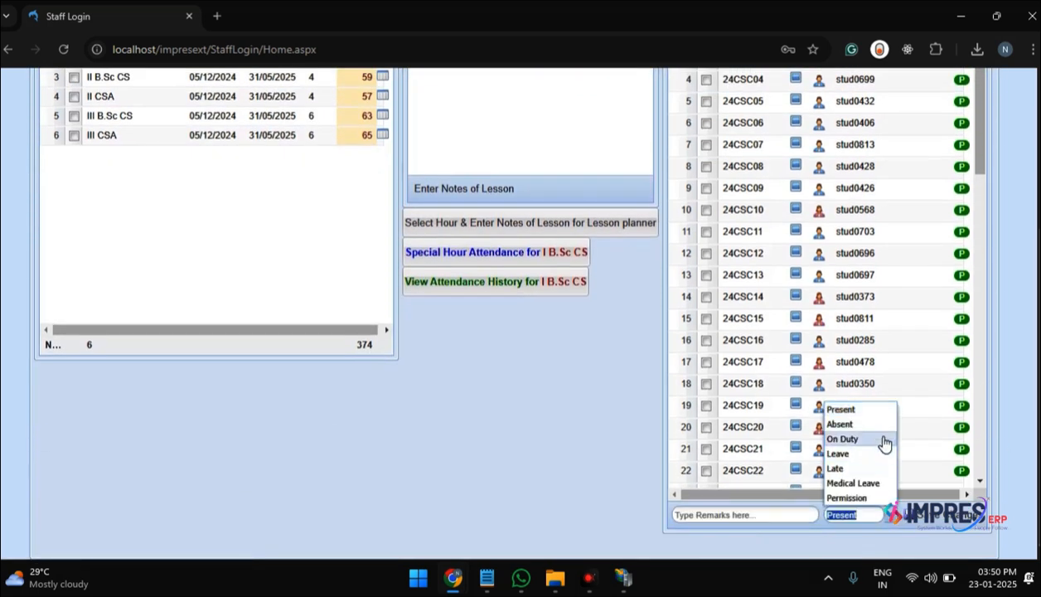
{"action": "left_click", "coordinate": [883, 425]}
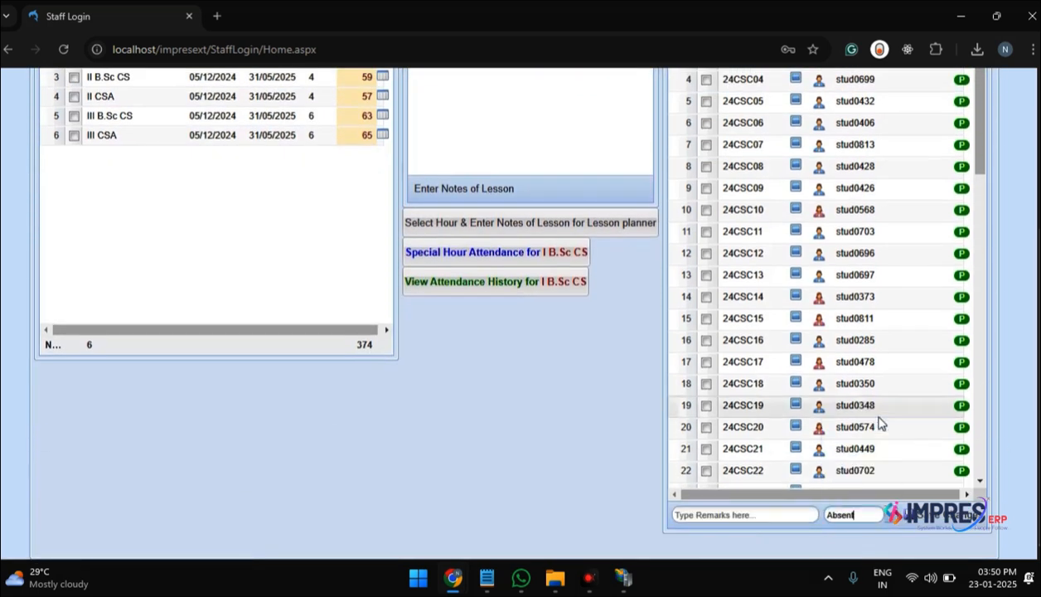
{"action": "left_click", "coordinate": [814, 517]}
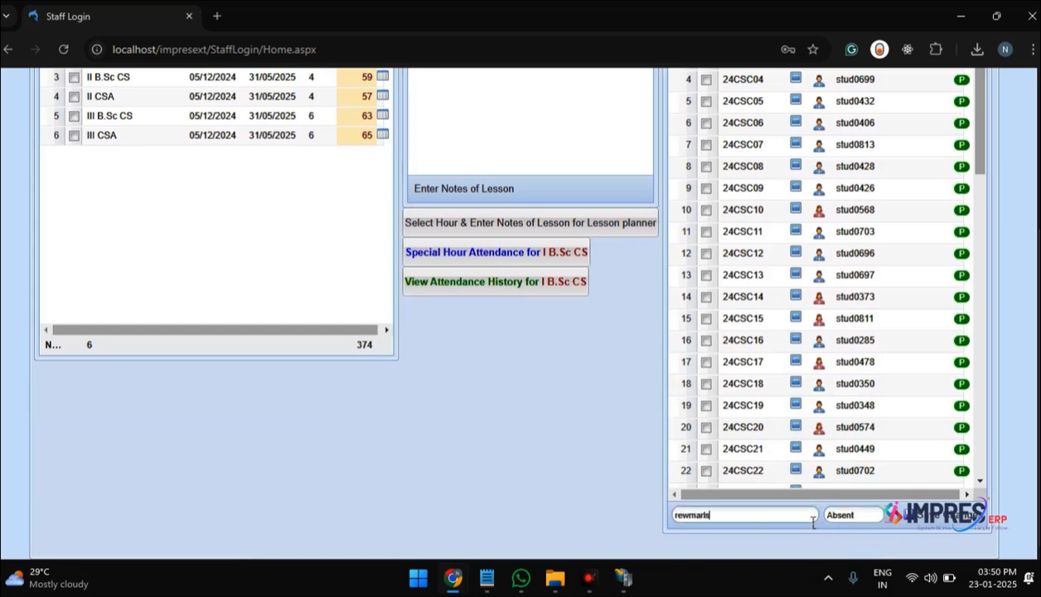
{"action": "left_click", "coordinate": [930, 516]}
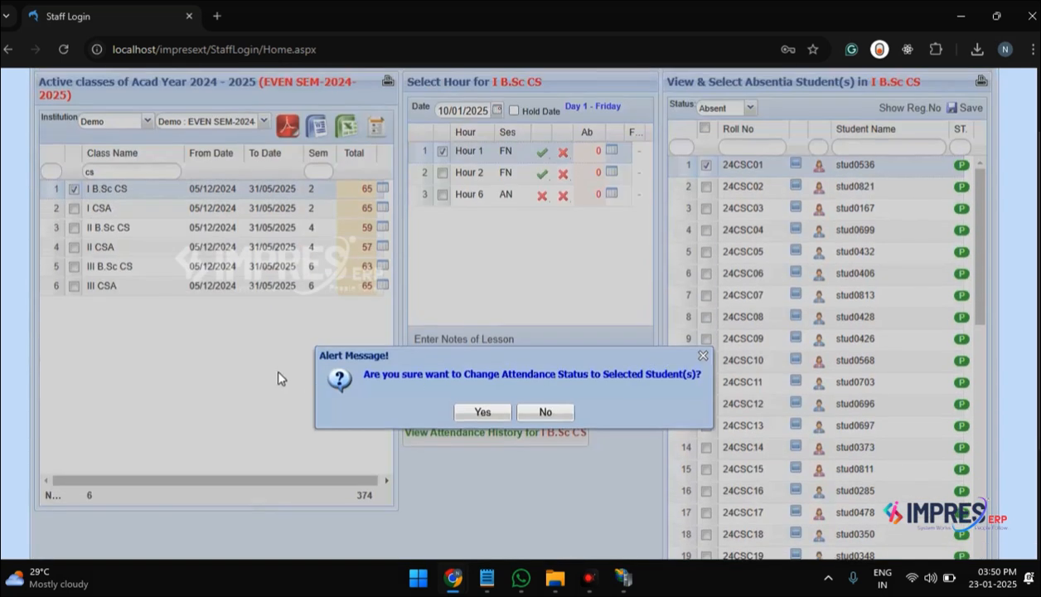
{"action": "left_click", "coordinate": [480, 412]}
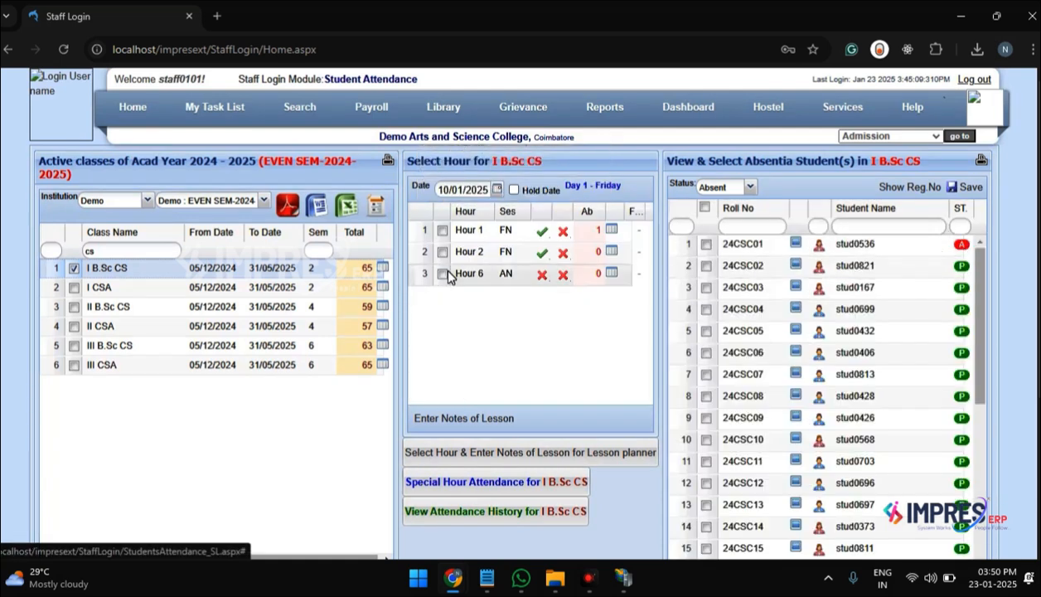
{"action": "left_click", "coordinate": [444, 274]}
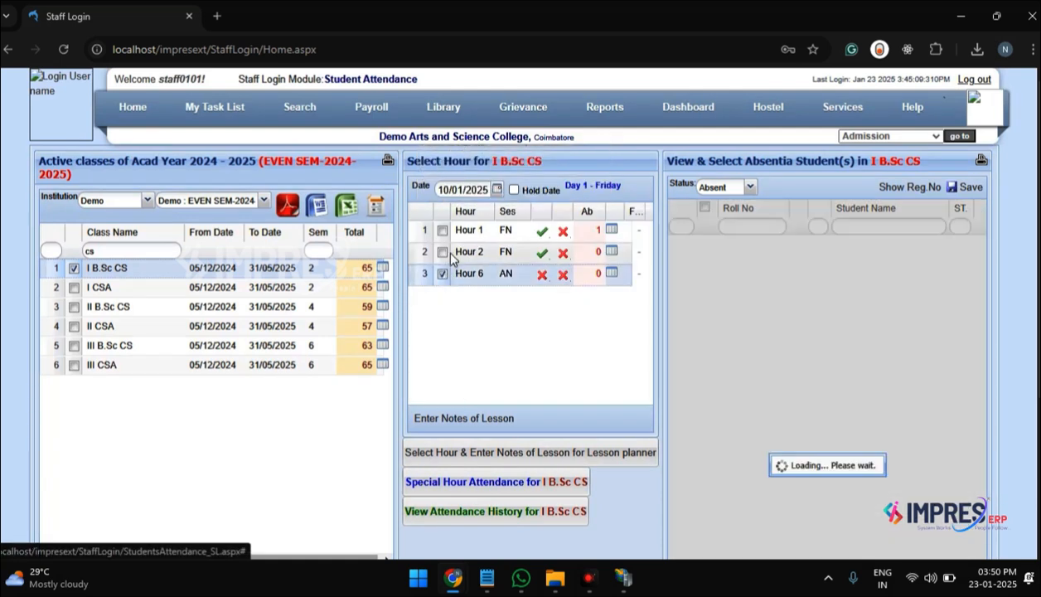
{"action": "left_click", "coordinate": [442, 231]}
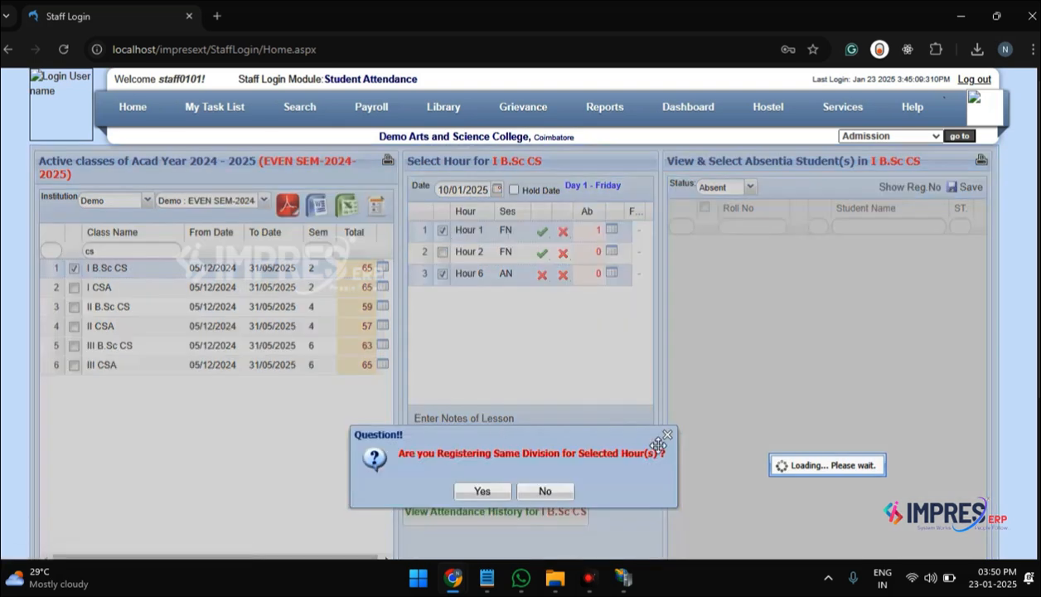
{"action": "left_click", "coordinate": [668, 435]}
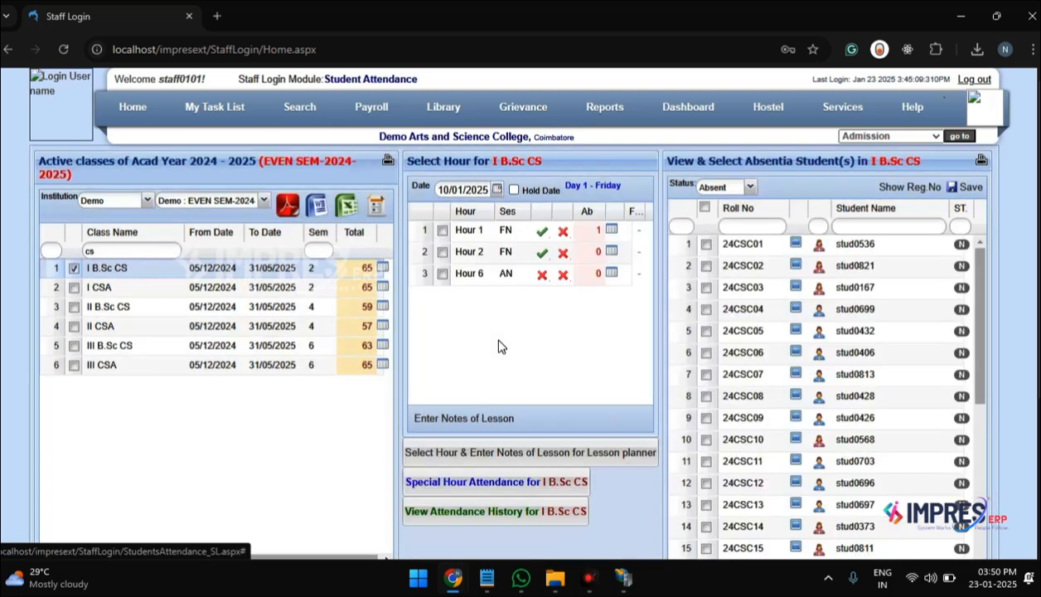
Step: Open the notes of lesson entry for Hour 1, select ENGLISH II and filter its lesson plan notes by "sampl"
{"action": "left_click", "coordinate": [443, 231]}
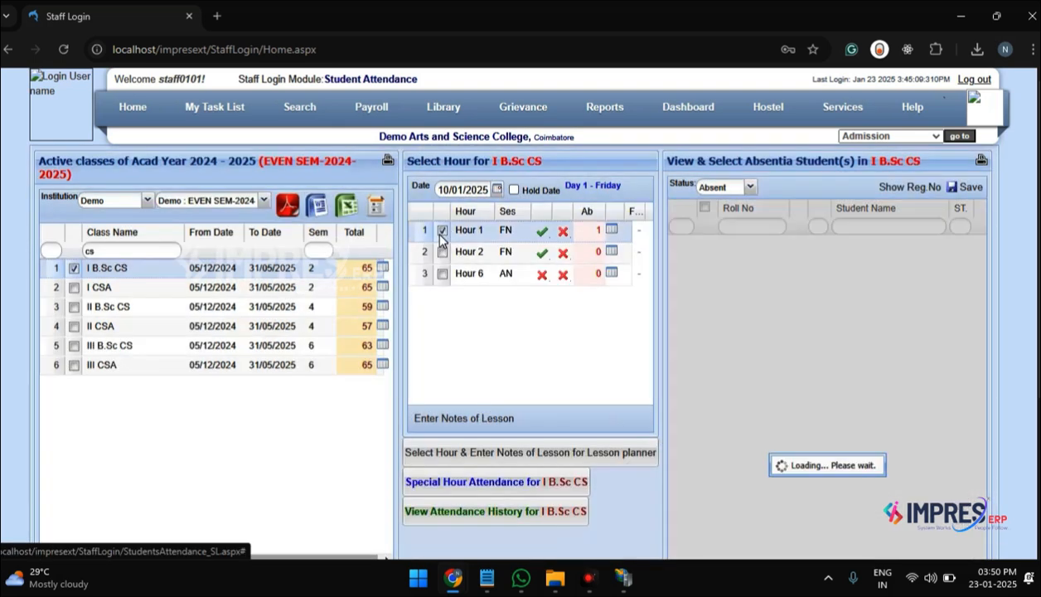
{"action": "left_click", "coordinate": [471, 420]}
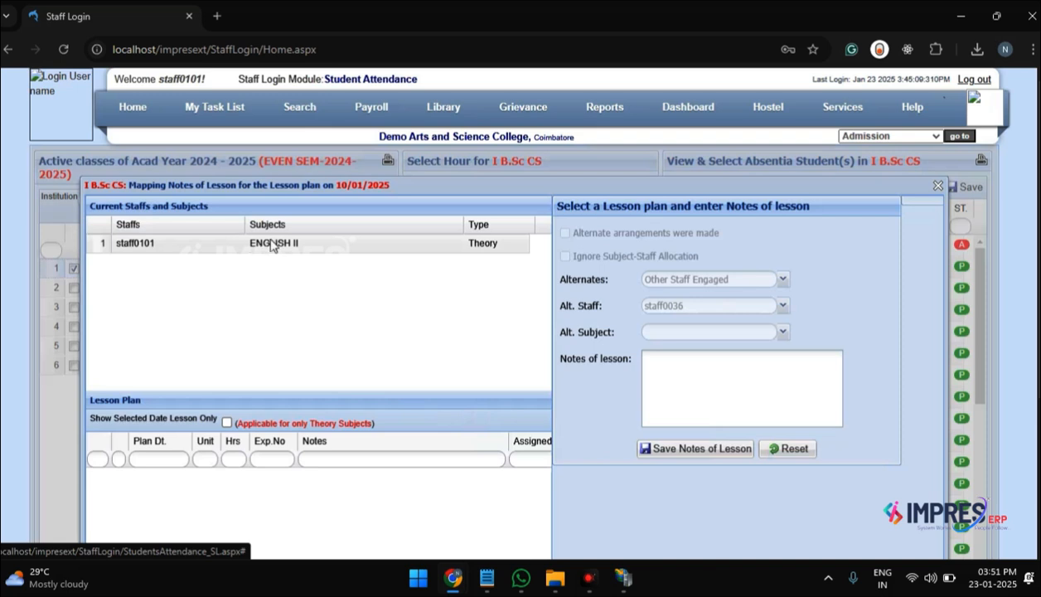
{"action": "left_click", "coordinate": [274, 244]}
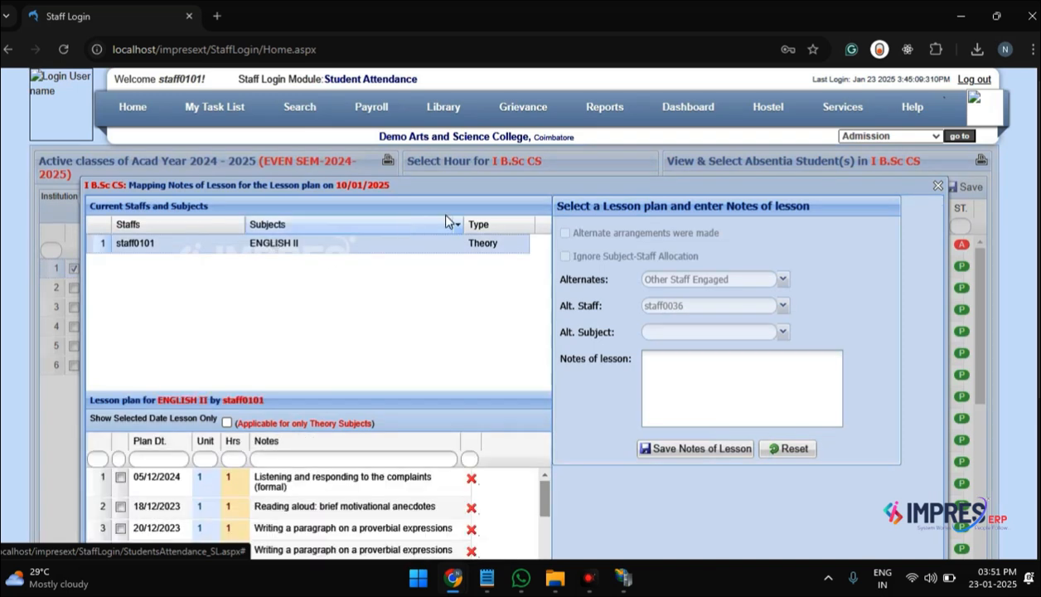
{"action": "scroll", "coordinate": [524, 308], "scroll_direction": "down", "scroll_amount": 2}
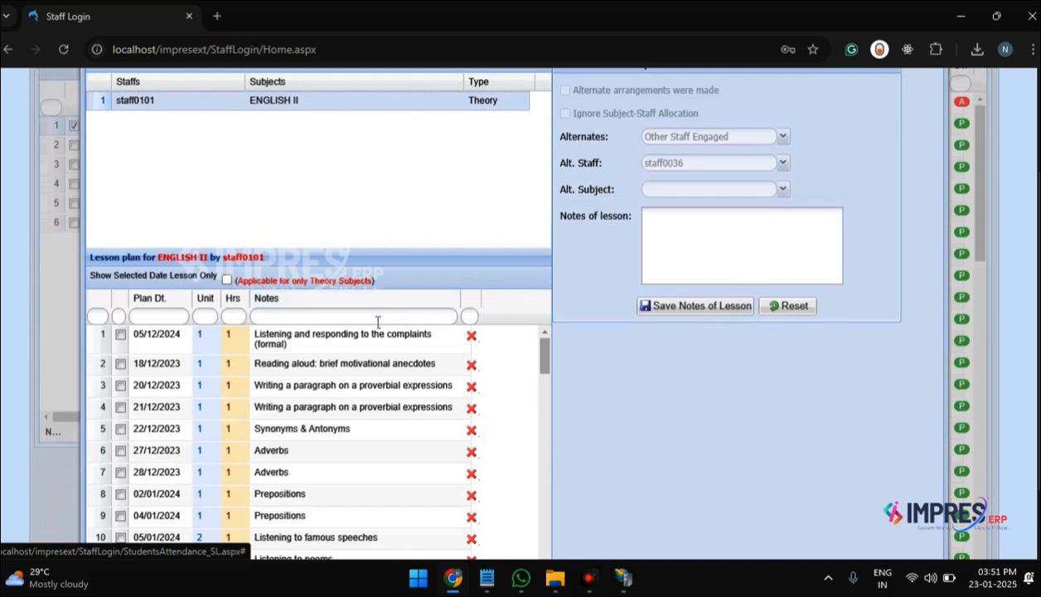
{"action": "left_click", "coordinate": [378, 316]}
{"action": "type", "text": "sam"}
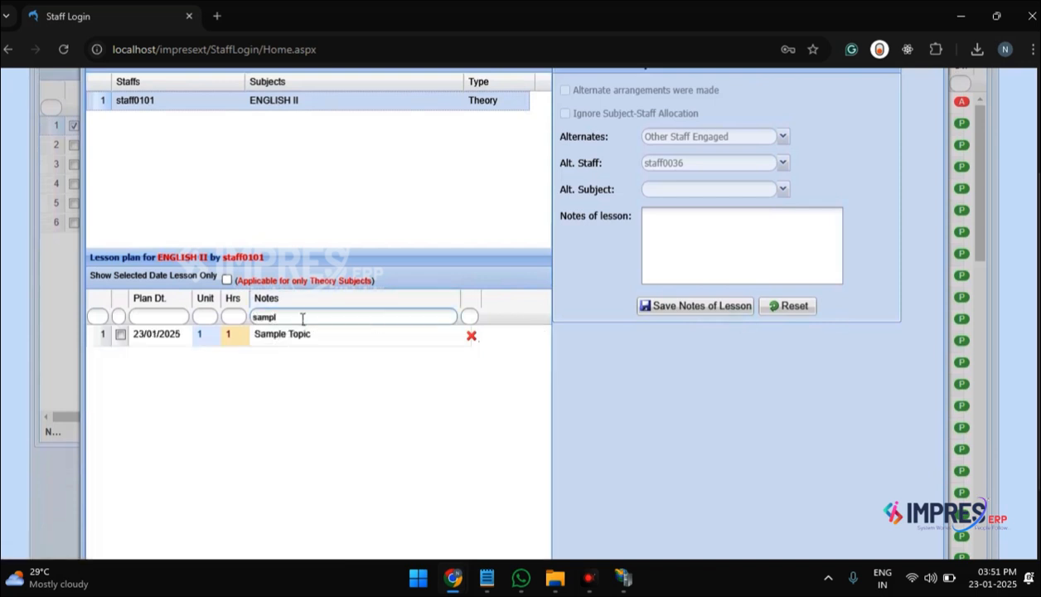
{"action": "type", "text": "pl"}
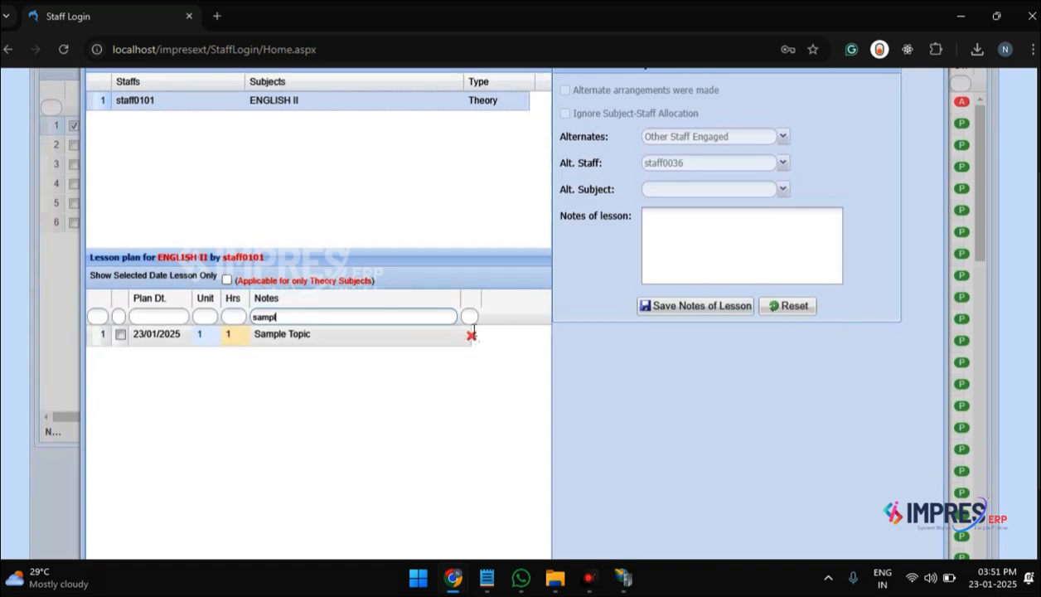
Step: Map the Sample Topic lesson plan of 23/01/2025 to Hour 1 and save its notes of lesson
{"action": "left_click", "coordinate": [120, 335]}
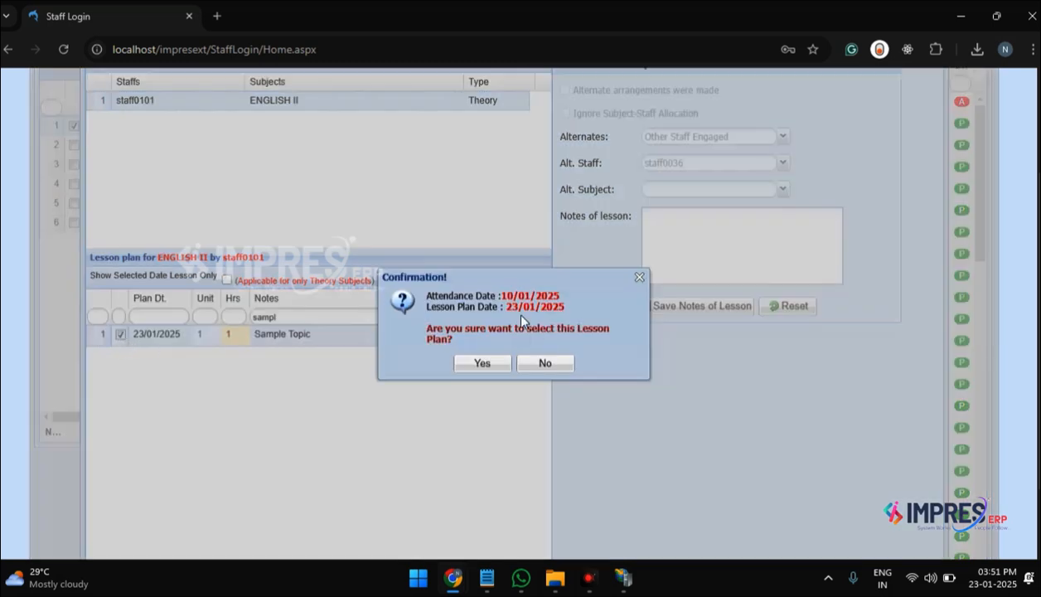
{"action": "left_click_drag", "start_coordinate": [432, 297], "coordinate": [569, 304]}
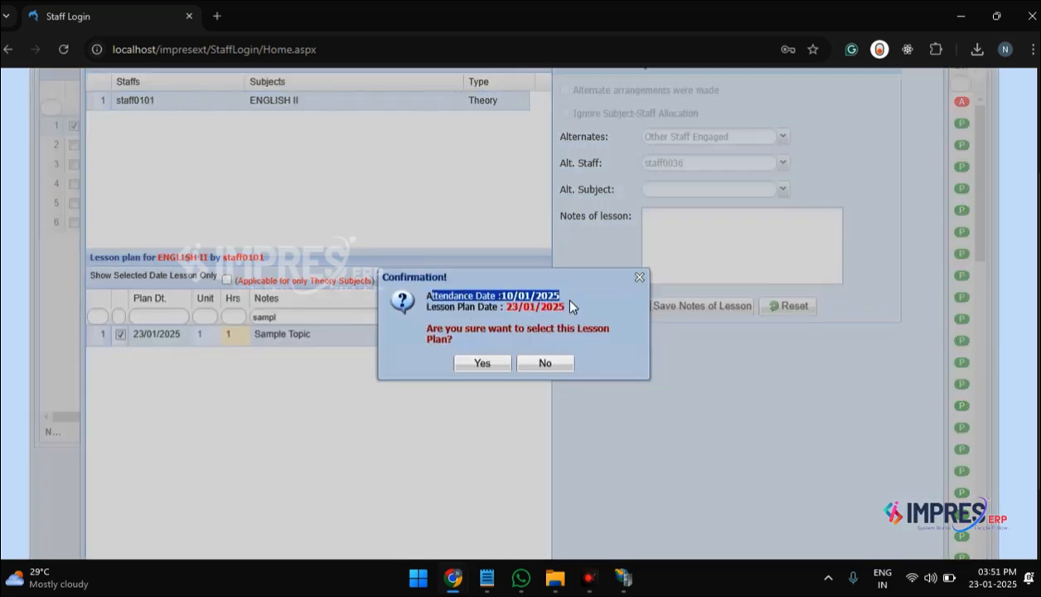
{"action": "left_click_drag", "start_coordinate": [459, 306], "coordinate": [581, 302]}
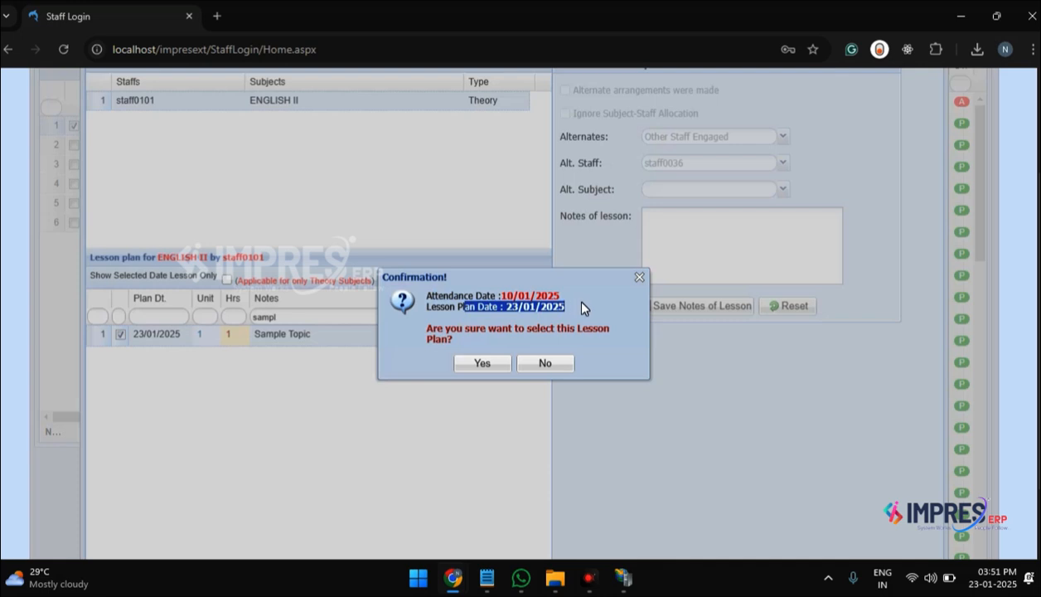
{"action": "left_click", "coordinate": [581, 301]}
{"action": "left_click", "coordinate": [484, 364]}
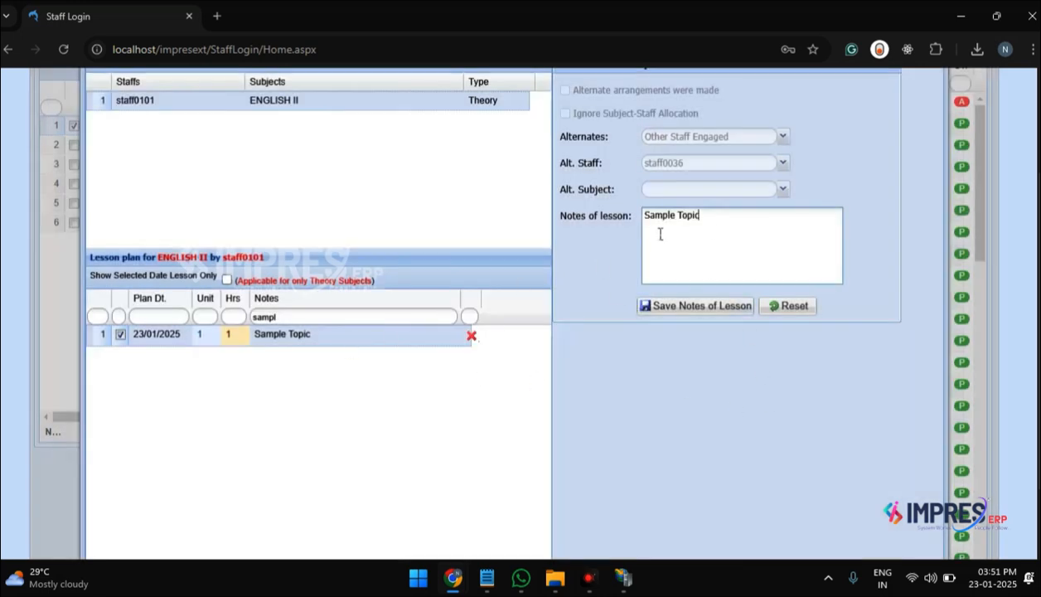
{"action": "left_click_drag", "start_coordinate": [643, 220], "coordinate": [715, 259]}
{"action": "left_click", "coordinate": [722, 317]}
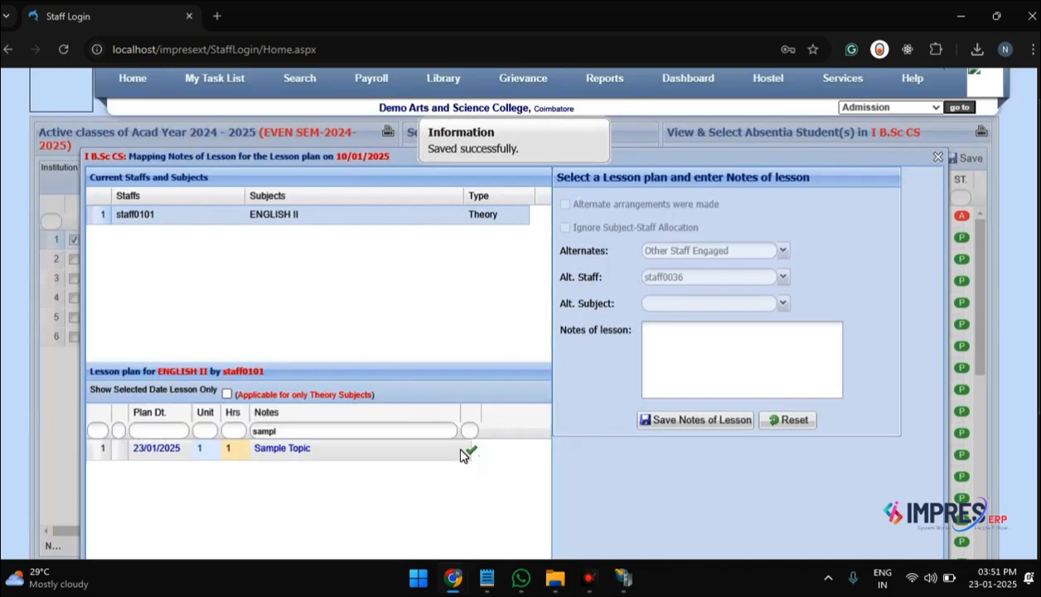
{"action": "left_click", "coordinate": [938, 157]}
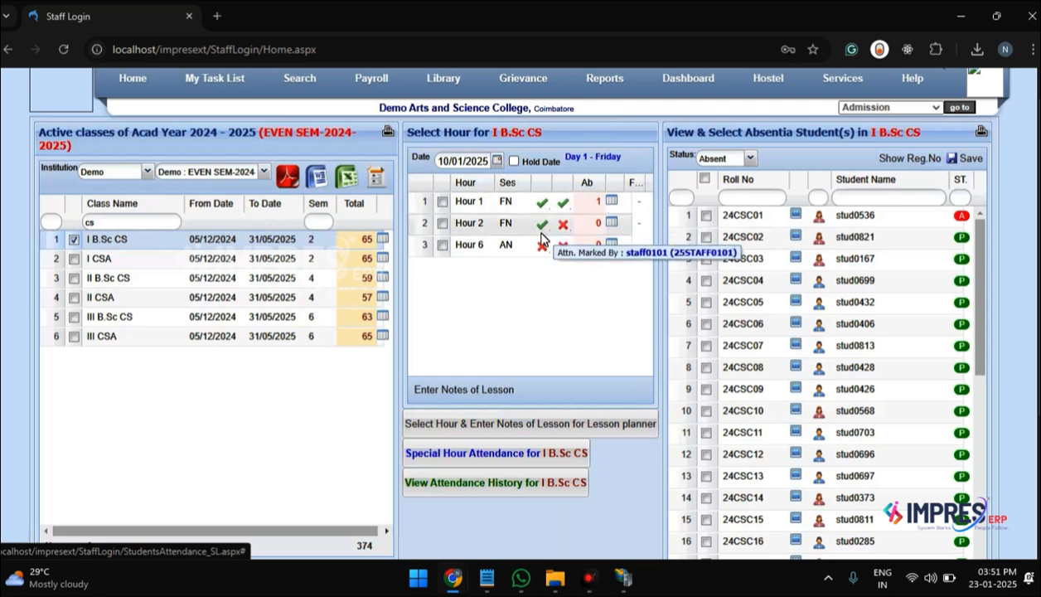
Step: Open special hour attendance for I B.Sc CS on 20/01/2025 and try to select the ENGLISH II entry without an hour
{"action": "mouse_move", "coordinate": [564, 201]}
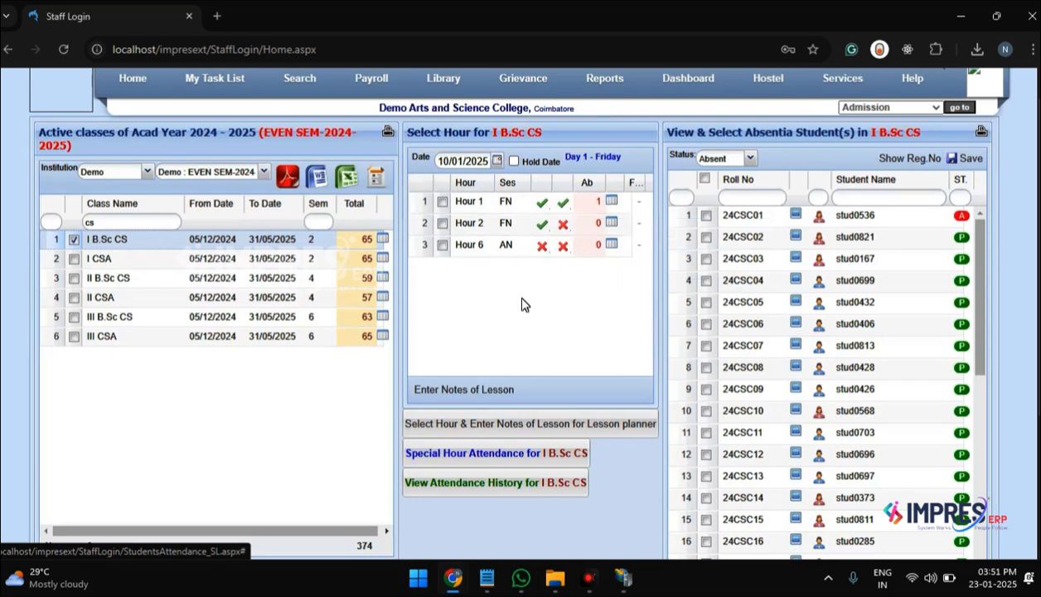
{"action": "left_click", "coordinate": [523, 461]}
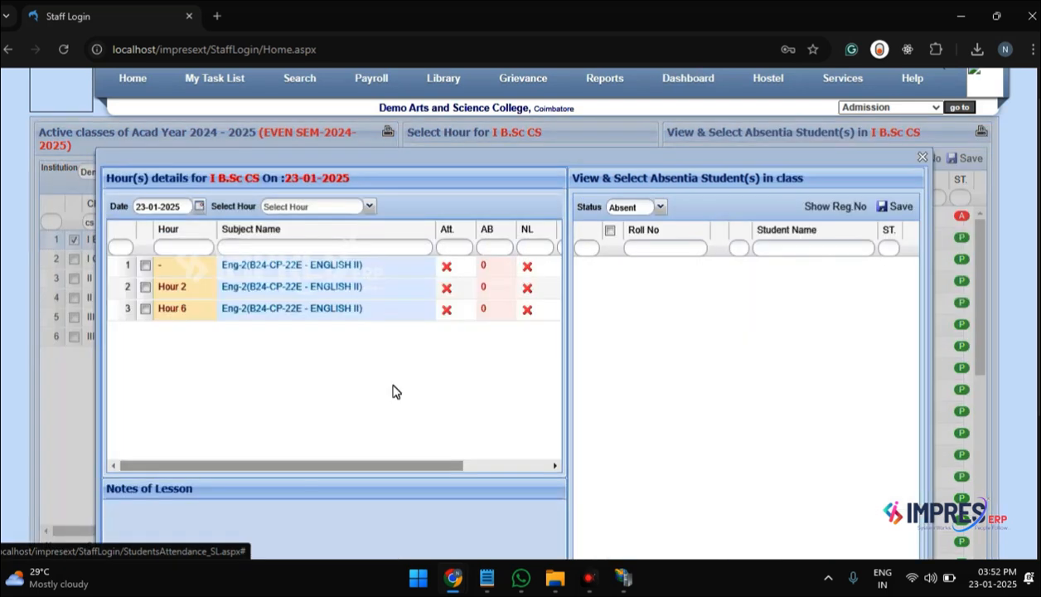
{"action": "left_click", "coordinate": [199, 206]}
{"action": "left_click", "coordinate": [164, 299]}
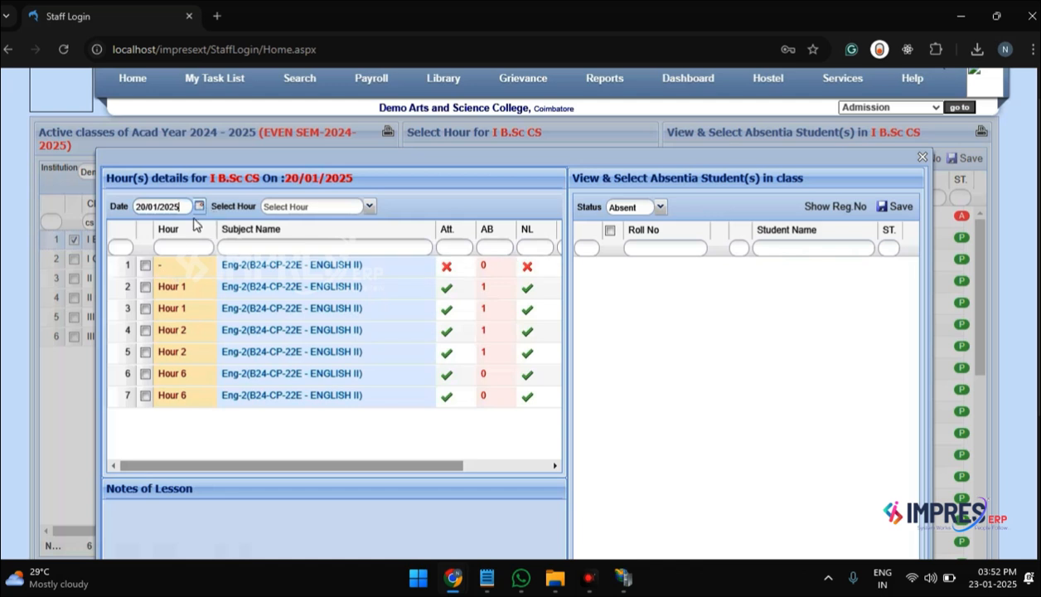
{"action": "left_click", "coordinate": [145, 266]}
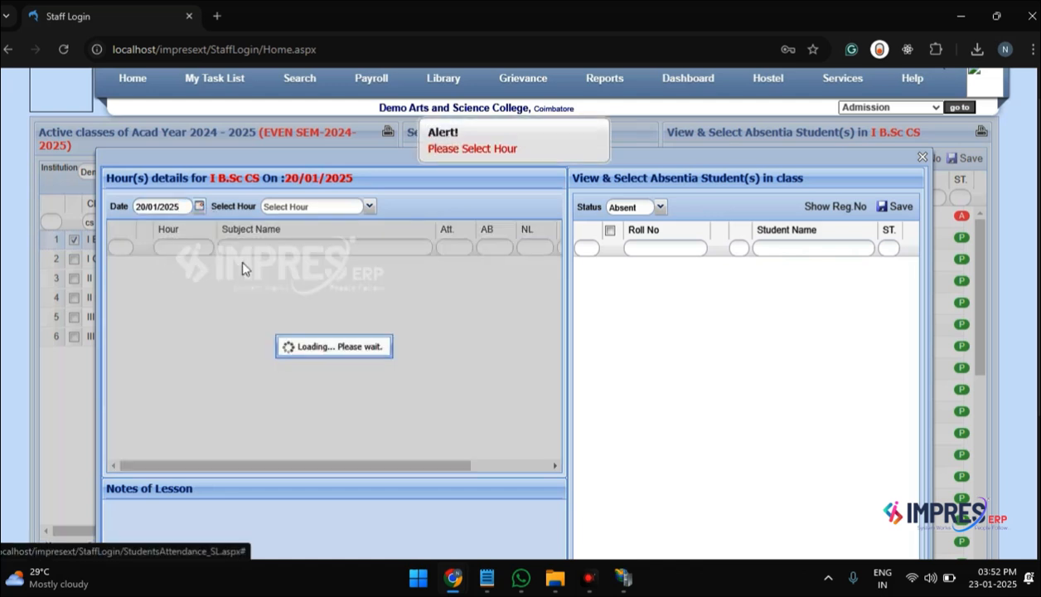
Step: Set the special attendance date to 10/01/2025 and assign Special Hour 6 to the Hour 6 ENGLISH II entry
{"action": "left_click", "coordinate": [200, 207]}
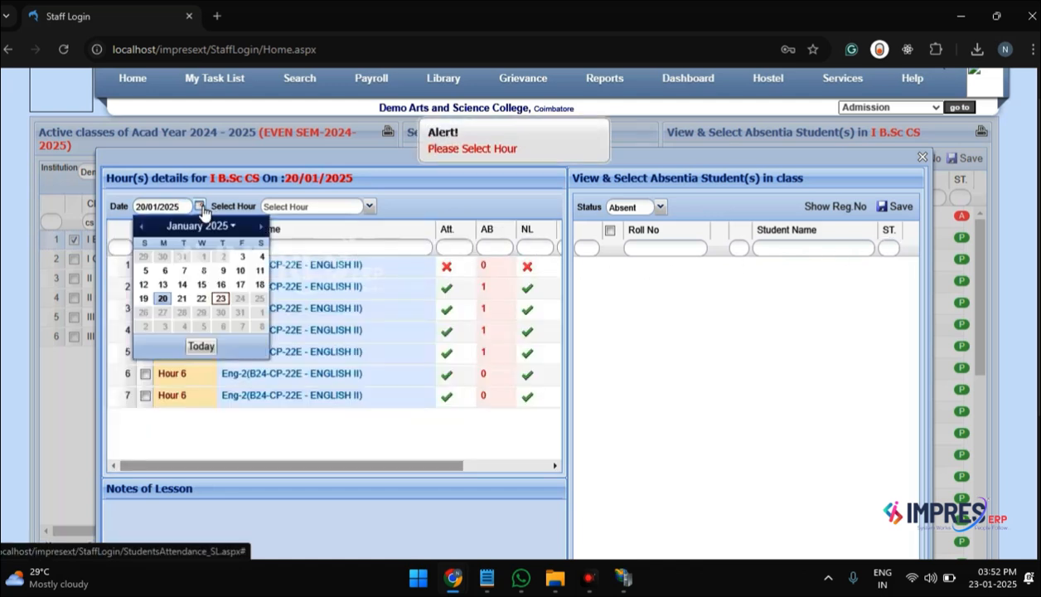
{"action": "left_click", "coordinate": [240, 270]}
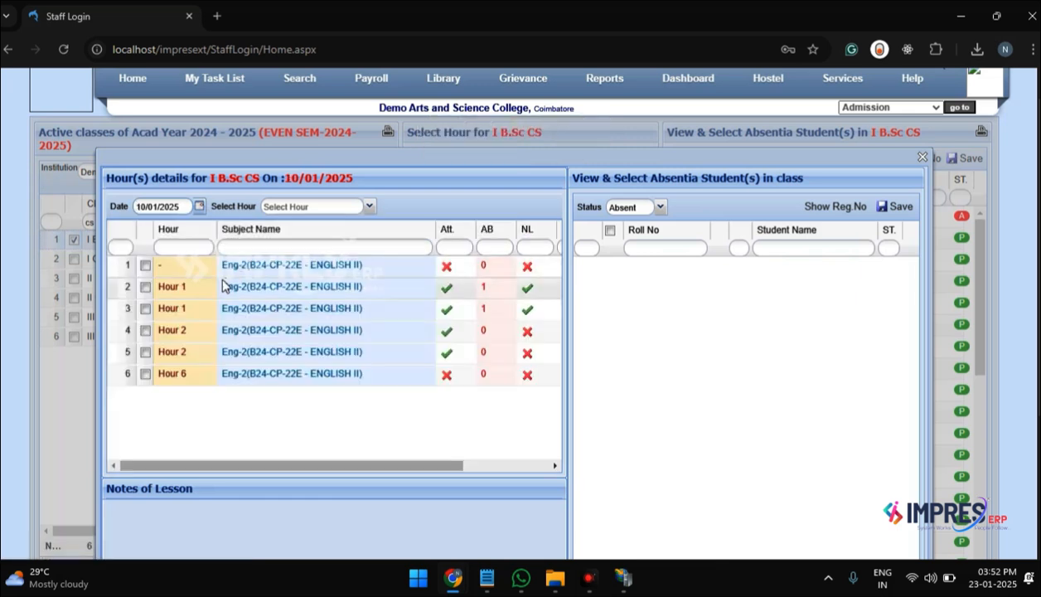
{"action": "left_click", "coordinate": [146, 374]}
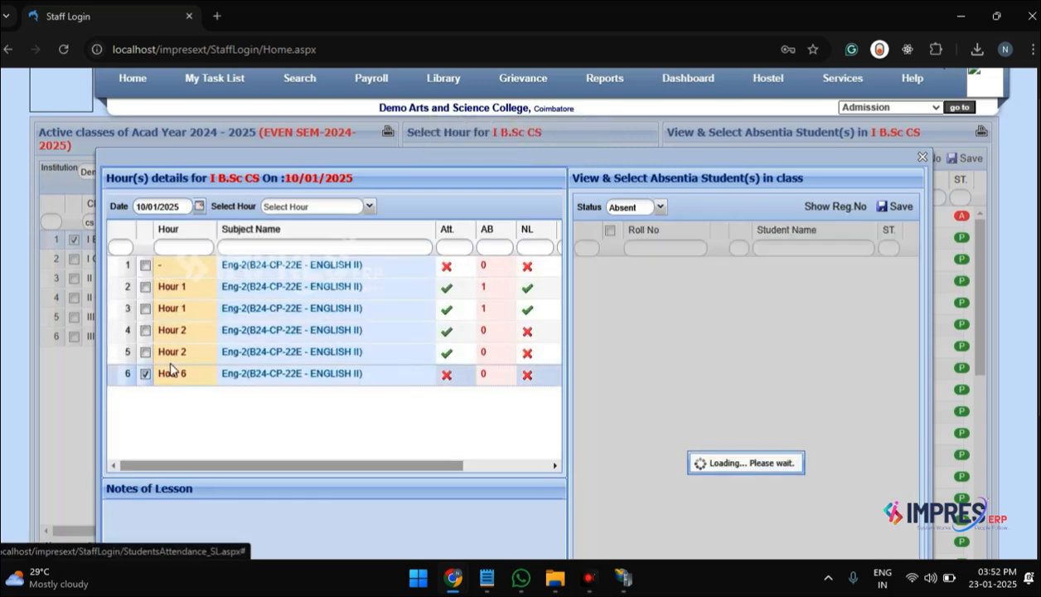
{"action": "left_click", "coordinate": [369, 206]}
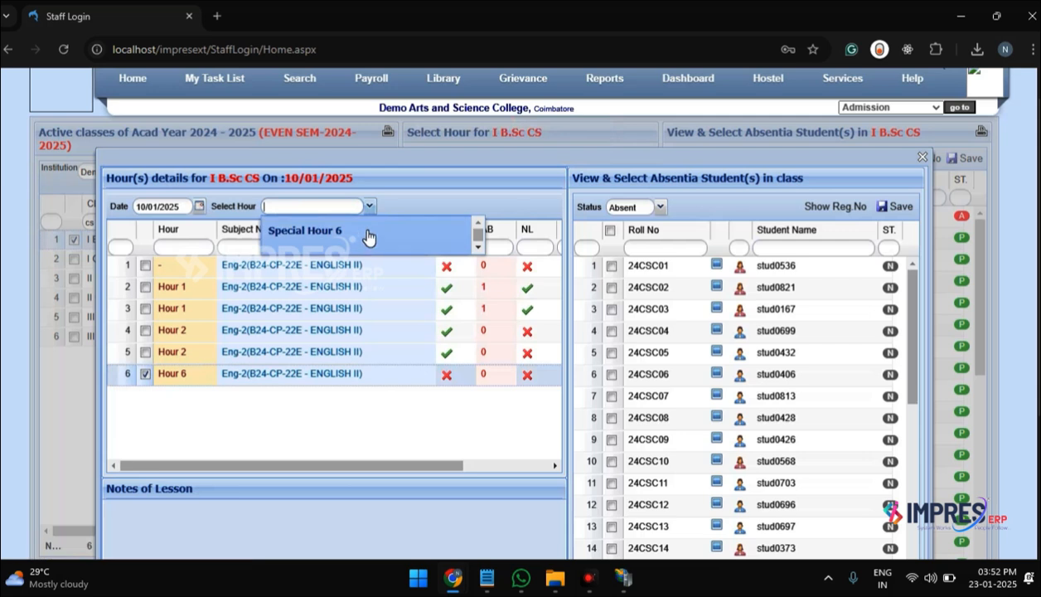
{"action": "left_click", "coordinate": [365, 241]}
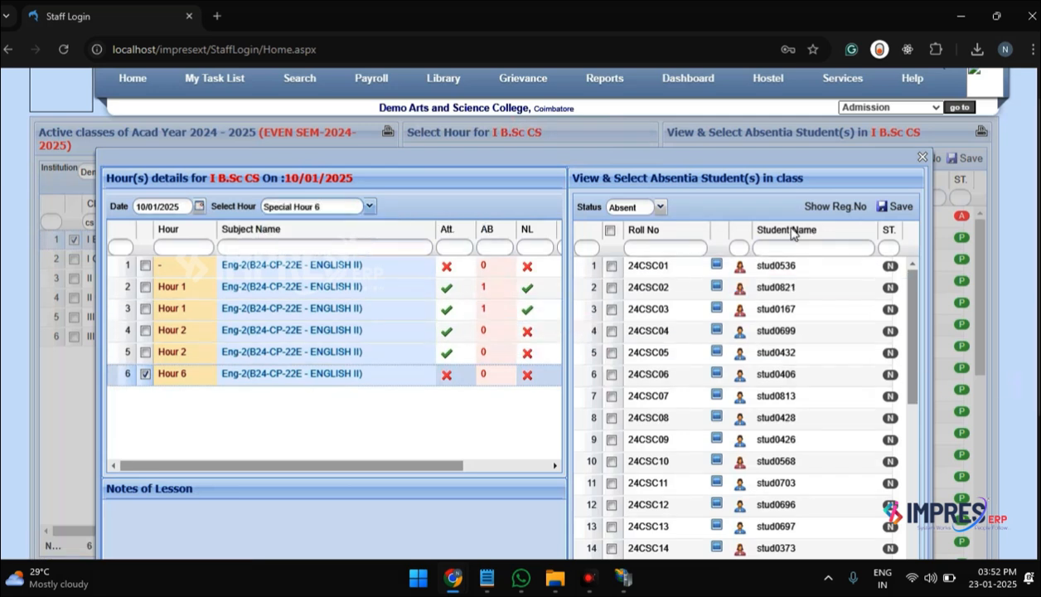
Step: Save the Special Hour 6 attendance with no absentees
{"action": "scroll", "coordinate": [910, 324], "scroll_direction": "down", "scroll_amount": 5}
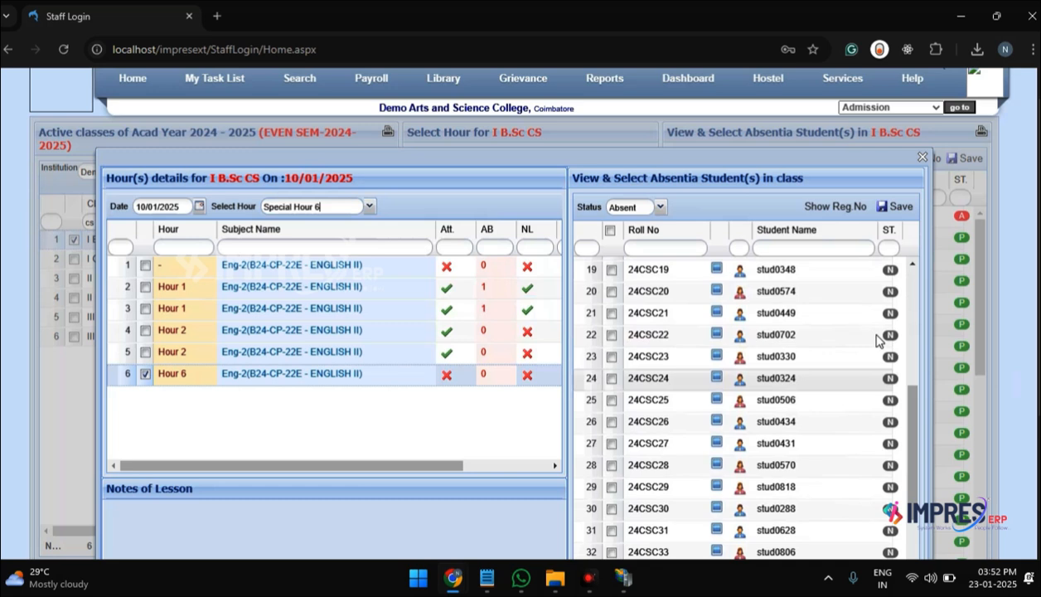
{"action": "left_click", "coordinate": [897, 207]}
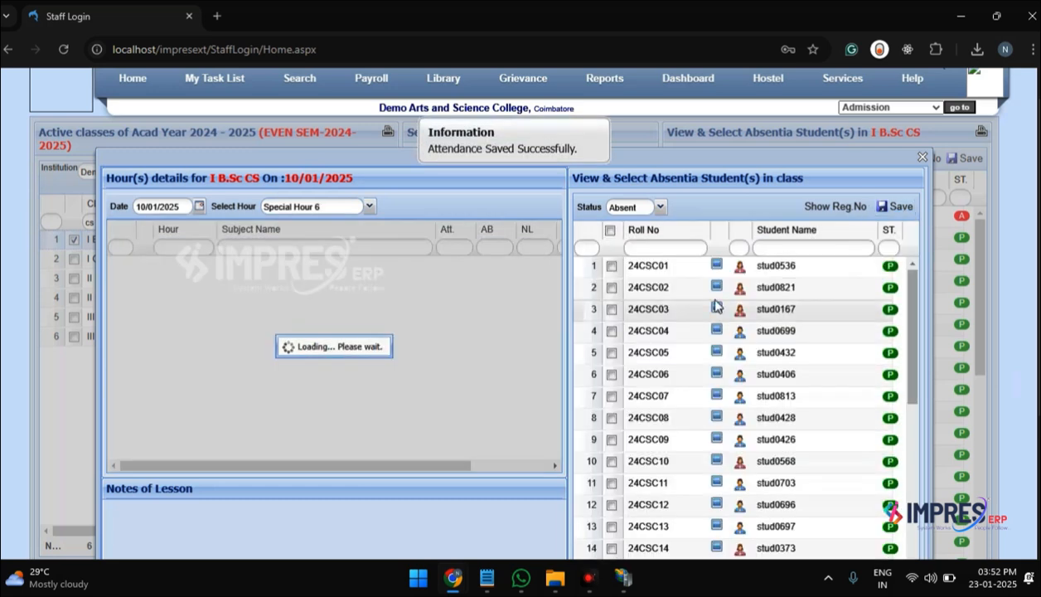
{"action": "scroll", "coordinate": [1016, 273], "scroll_direction": "down", "scroll_amount": 1}
{"action": "scroll", "coordinate": [960, 422], "scroll_direction": "down", "scroll_amount": 1}
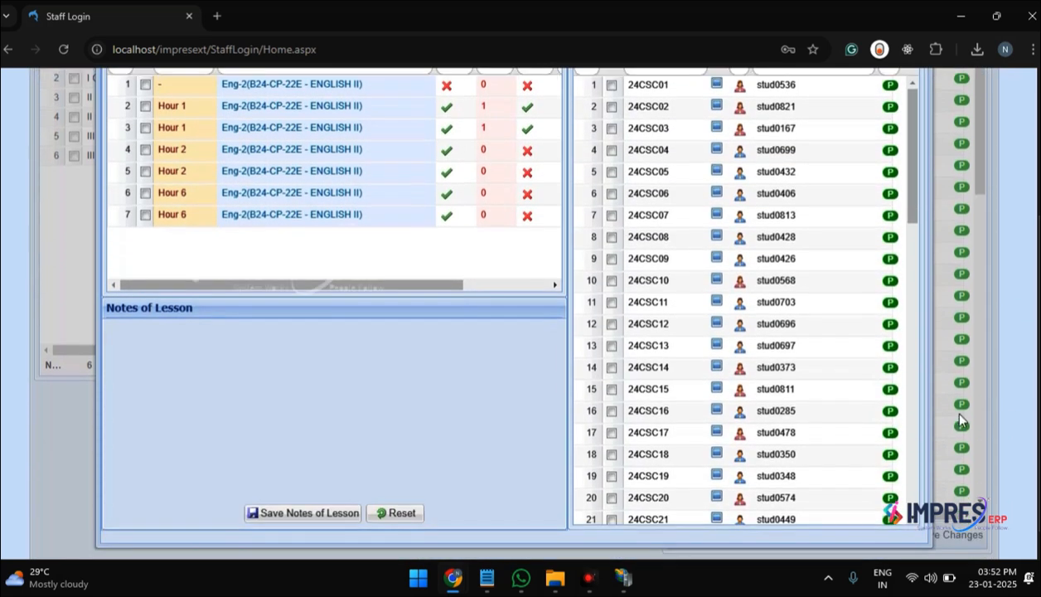
Step: Select the last Hour 6 ENGLISH II entry and switch its notes of lesson to Planned Lesson
{"action": "scroll", "coordinate": [950, 240], "scroll_direction": "up", "scroll_amount": 3}
{"action": "scroll", "coordinate": [330, 272], "scroll_direction": "down", "scroll_amount": 2}
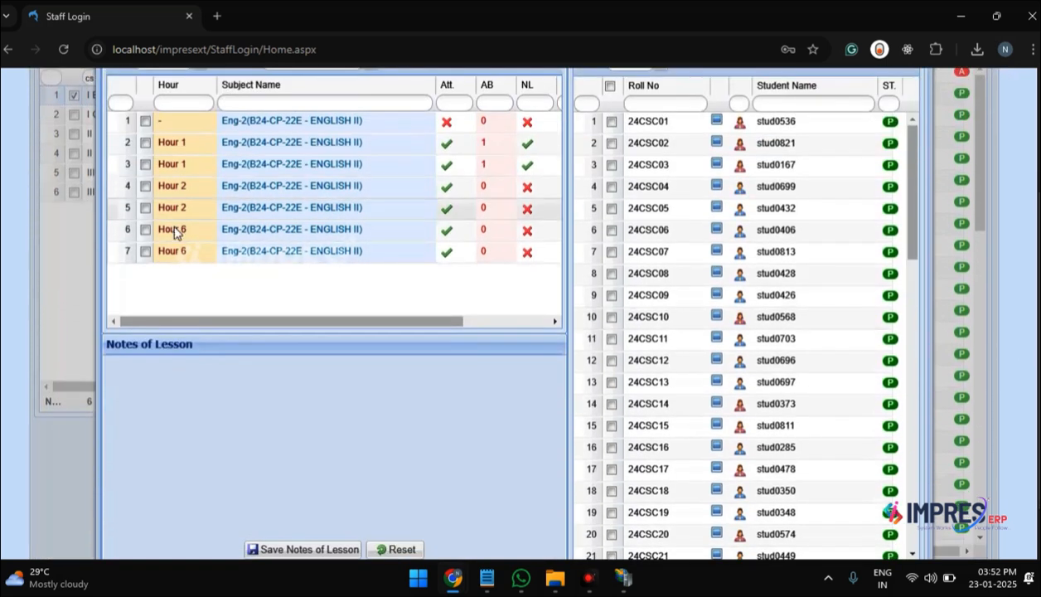
{"action": "left_click", "coordinate": [146, 251]}
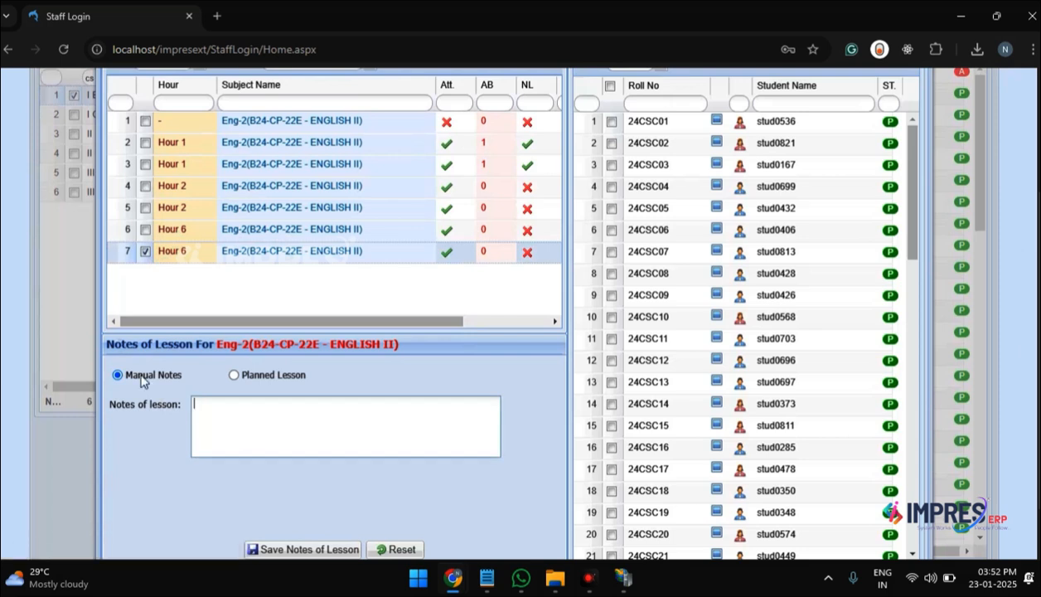
{"action": "left_click", "coordinate": [281, 377]}
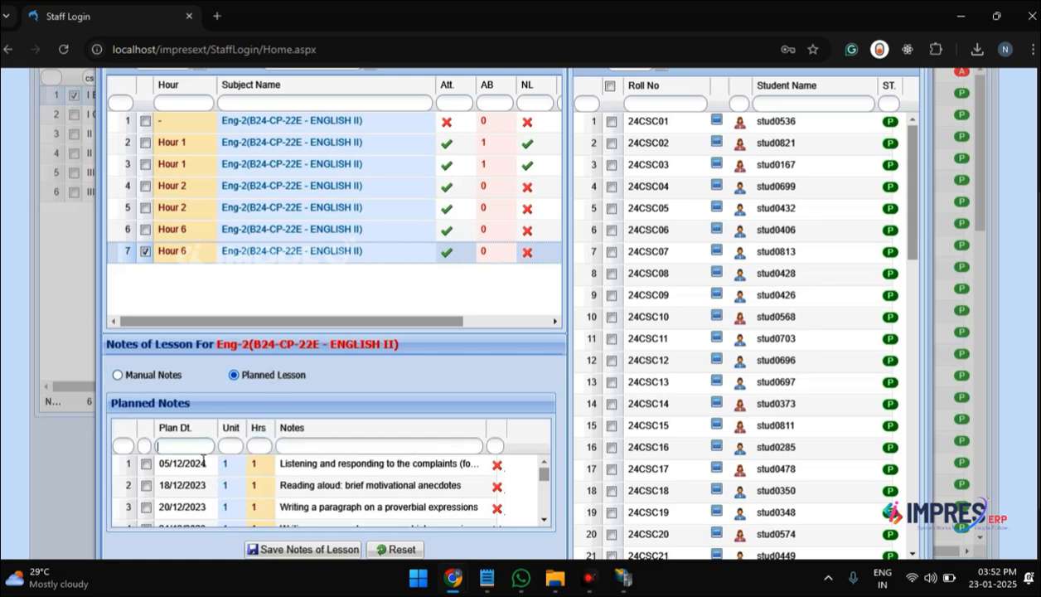
Step: Filter the planned notes by "sa", choose the Sample Topic plan of 23/01/2025 and save the notes of lesson
{"action": "key", "text": "Tab"}
{"action": "key", "text": "Tab"}
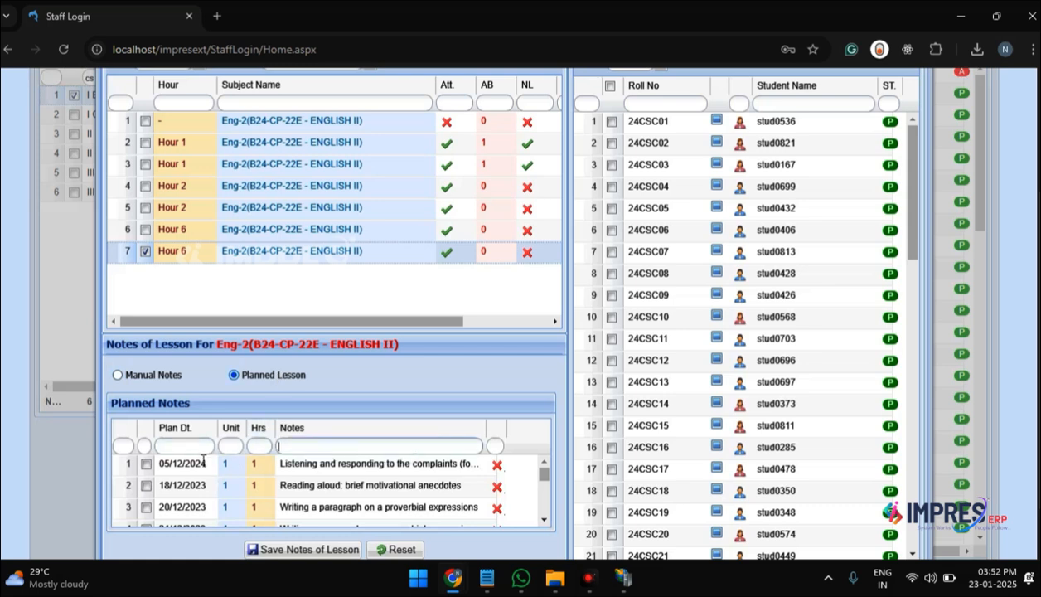
{"action": "type", "text": "sa"}
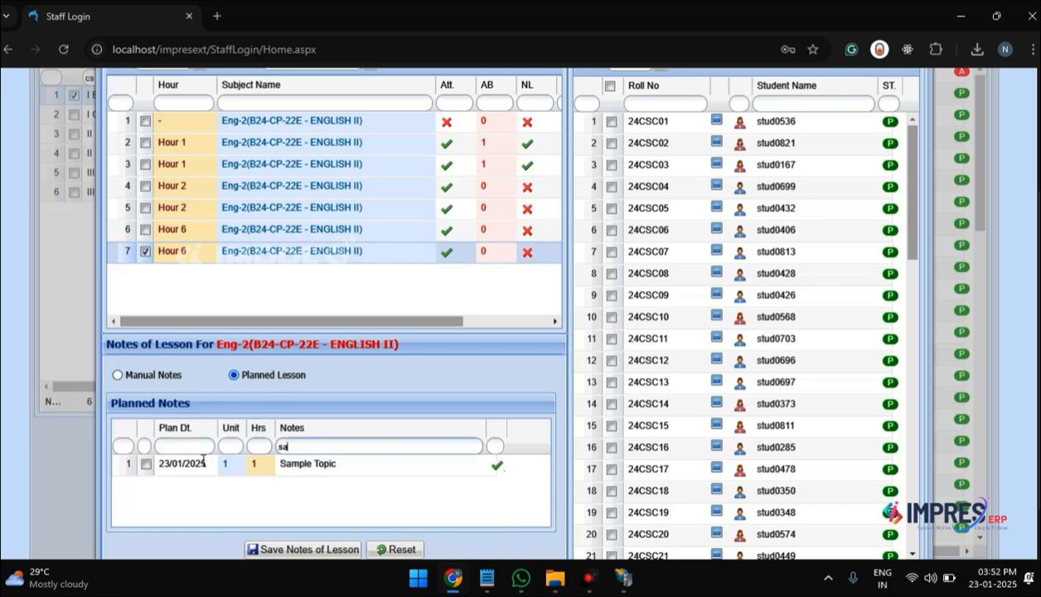
{"action": "left_click", "coordinate": [145, 465]}
{"action": "left_click", "coordinate": [288, 550]}
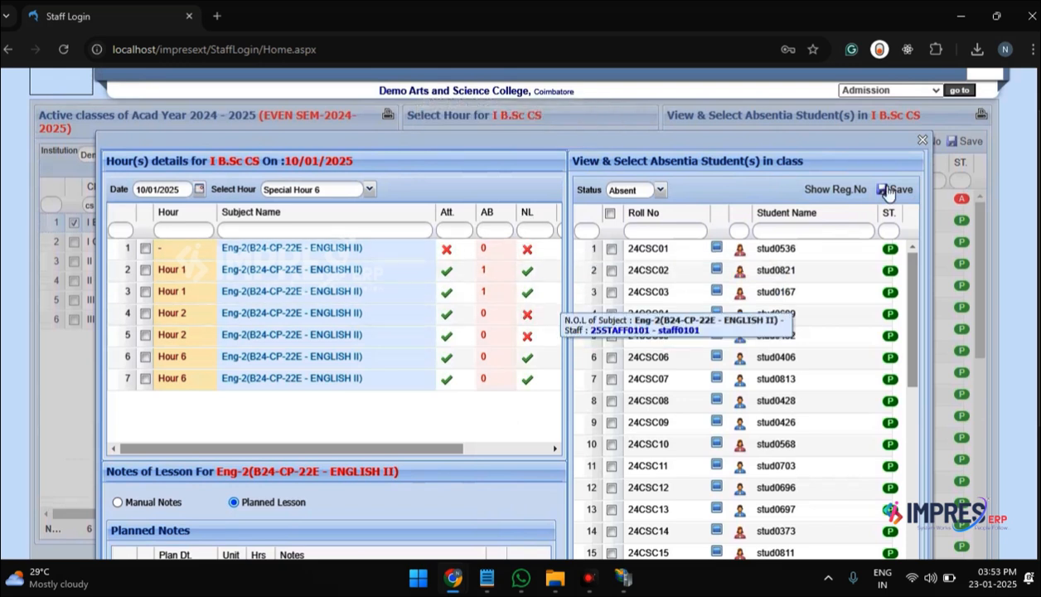
{"action": "left_click", "coordinate": [922, 140]}
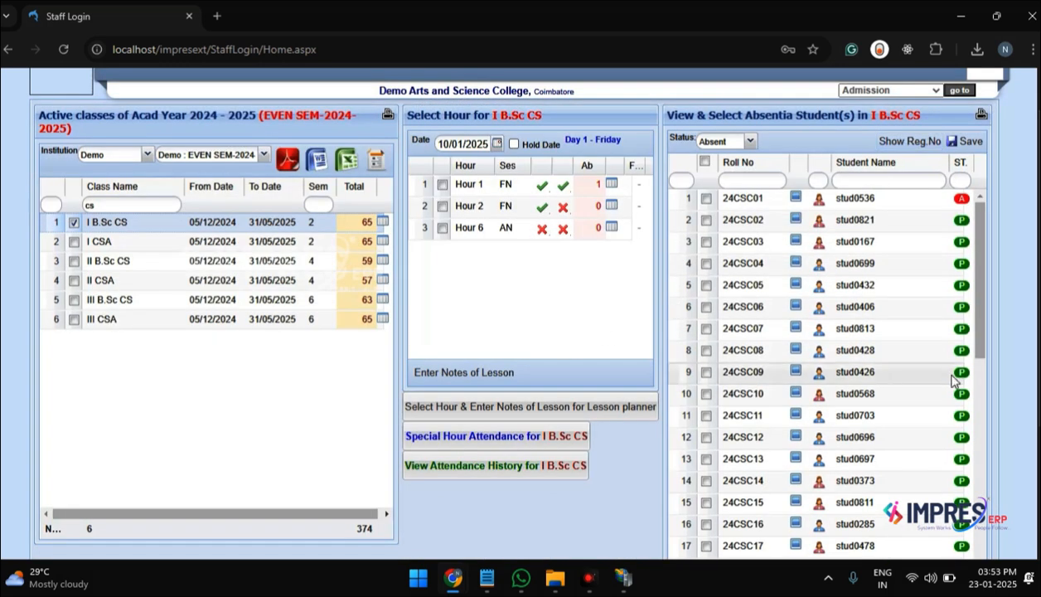
Step: View the attendance history for I B.Sc CS filtered to English Paper 2 - ENGLISH II and select the 09/12/2024 Hour 2 entry
{"action": "scroll", "coordinate": [464, 377], "scroll_direction": "up", "scroll_amount": 1}
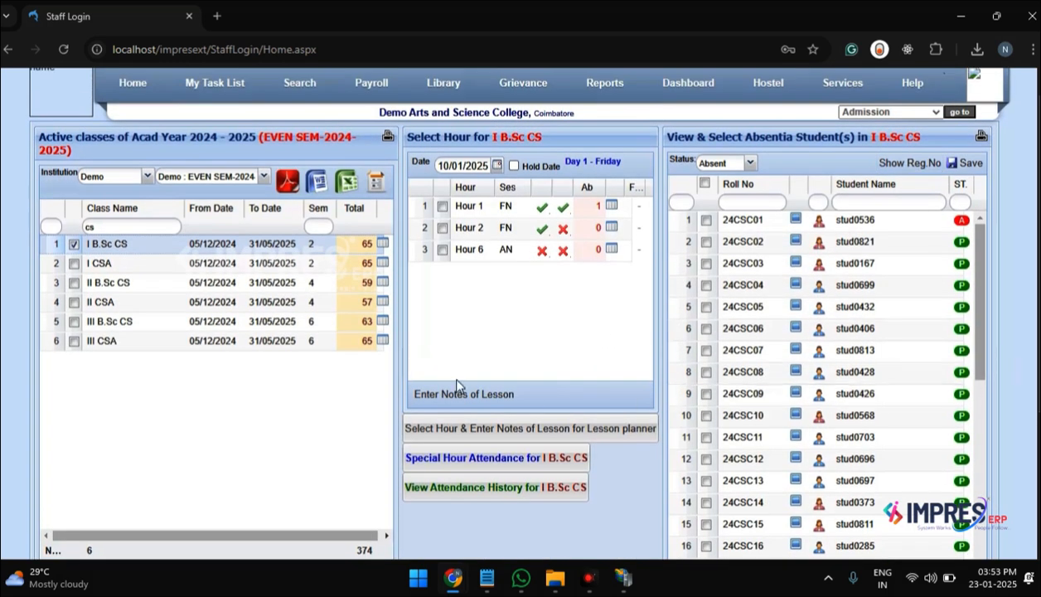
{"action": "left_click", "coordinate": [482, 489]}
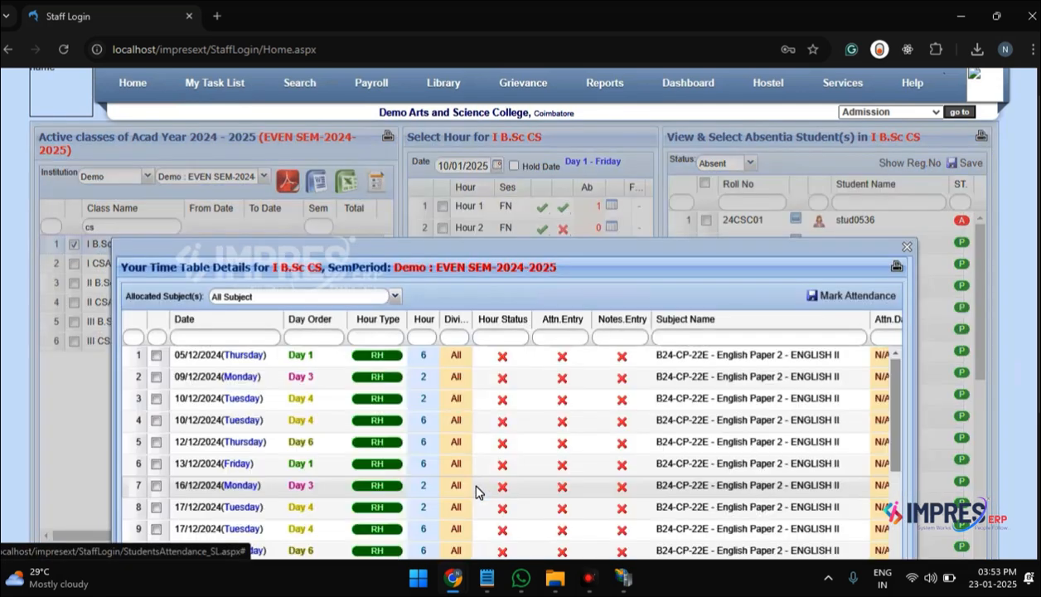
{"action": "left_click", "coordinate": [395, 297]}
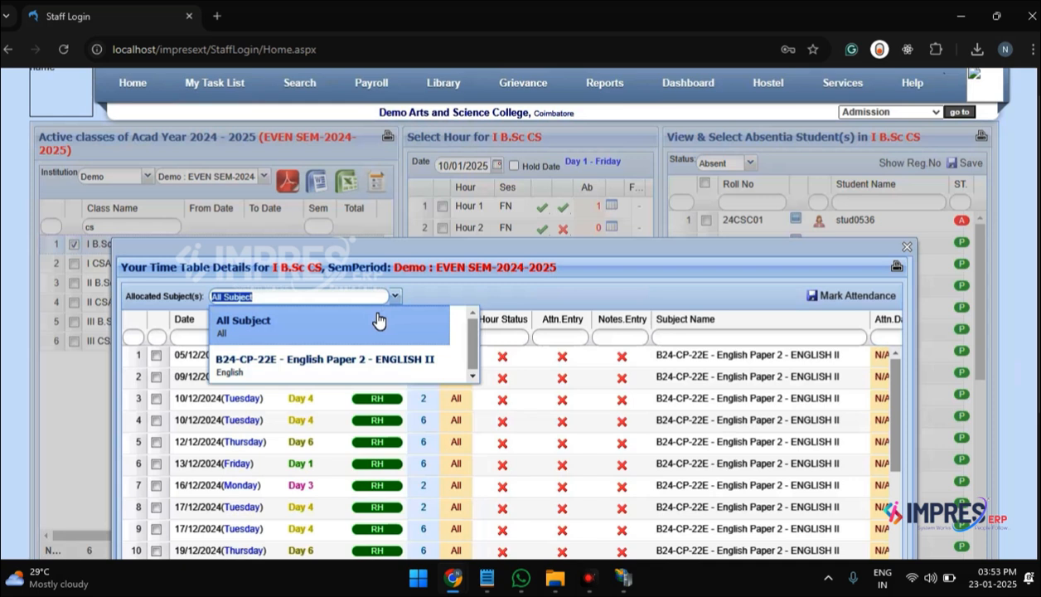
{"action": "left_click", "coordinate": [362, 374]}
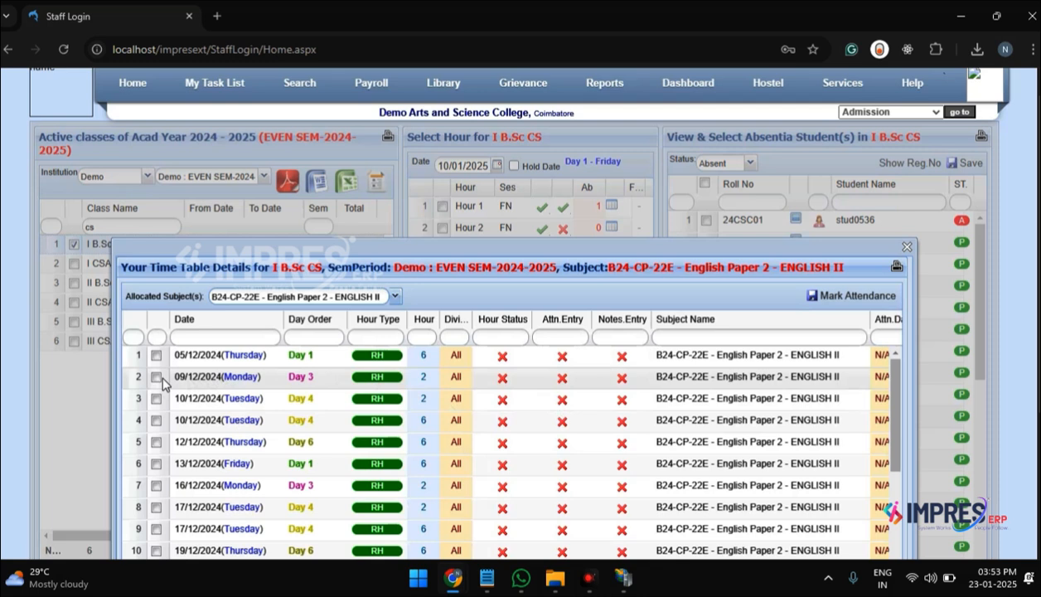
{"action": "left_click", "coordinate": [157, 378]}
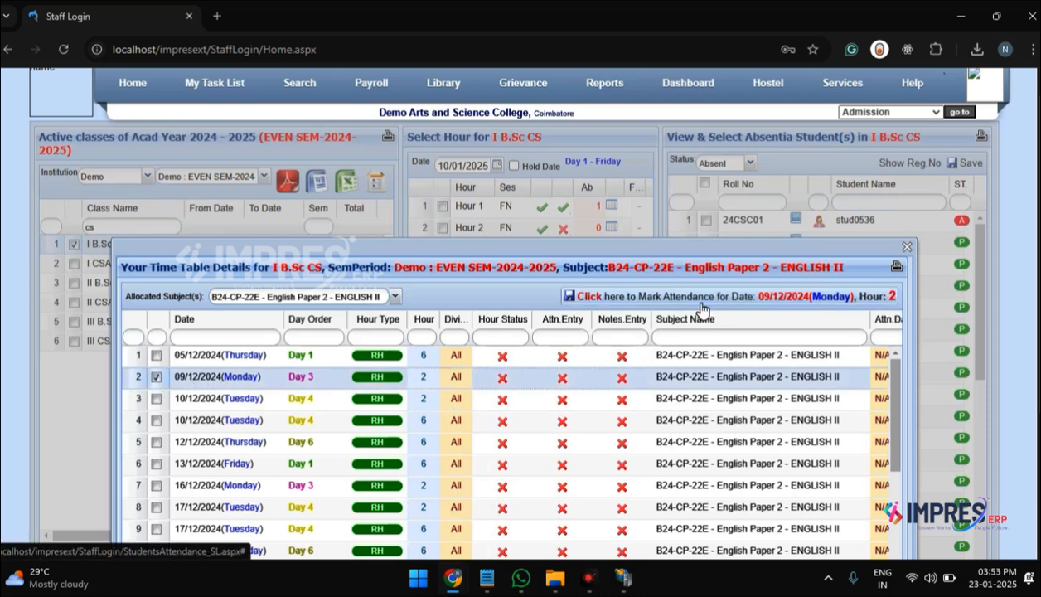
{"action": "left_click", "coordinate": [907, 247]}
{"action": "scroll", "coordinate": [419, 350], "scroll_direction": "down", "scroll_amount": 1}
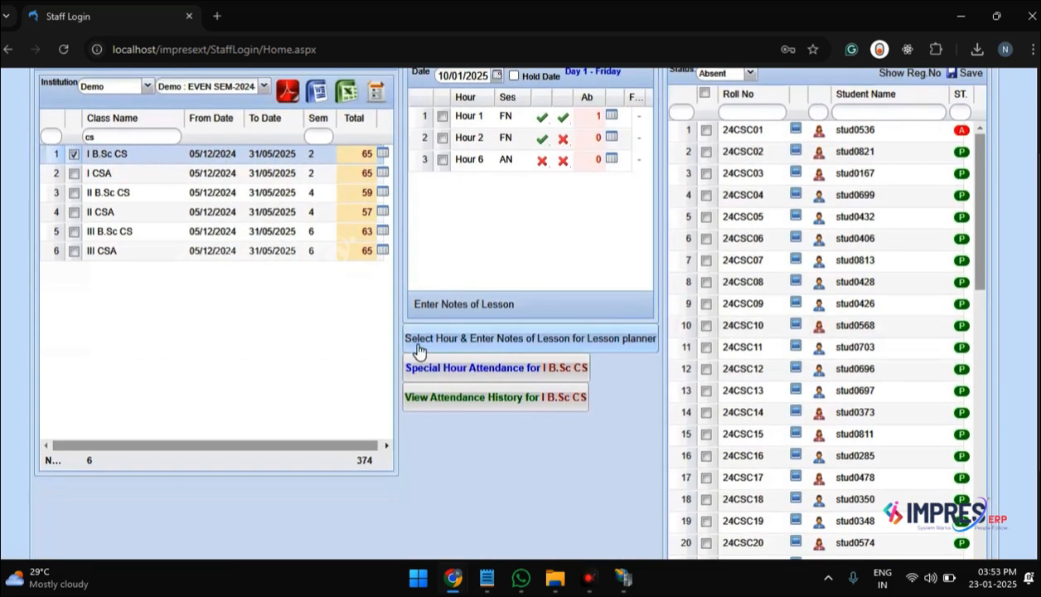
{"action": "left_click", "coordinate": [418, 350]}
{"action": "left_click", "coordinate": [515, 380]}
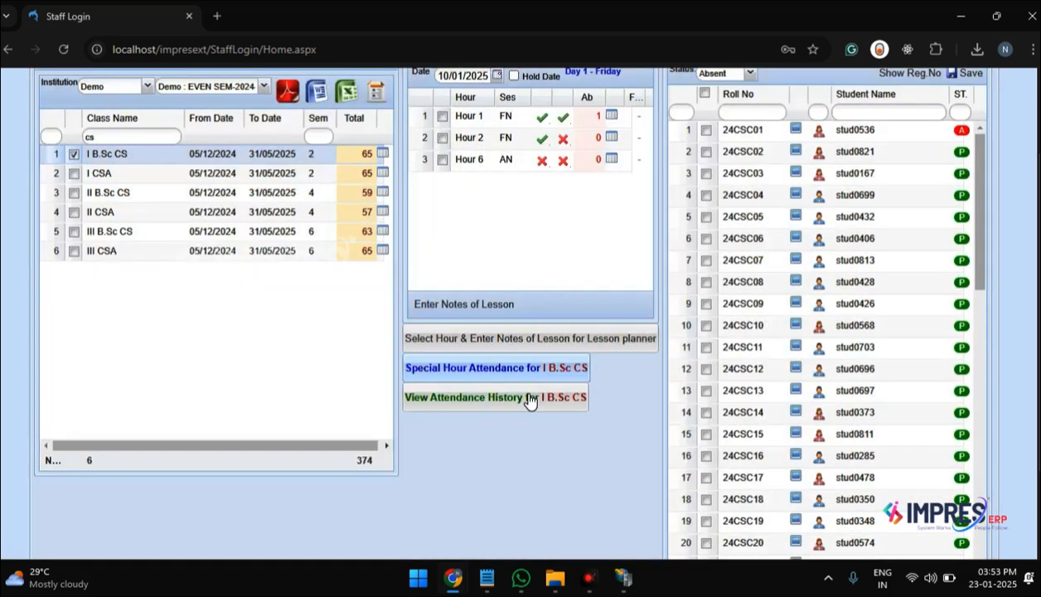
{"action": "scroll", "coordinate": [531, 400], "scroll_direction": "down", "scroll_amount": 1}
{"action": "scroll", "coordinate": [166, 355], "scroll_direction": "up", "scroll_amount": 2}
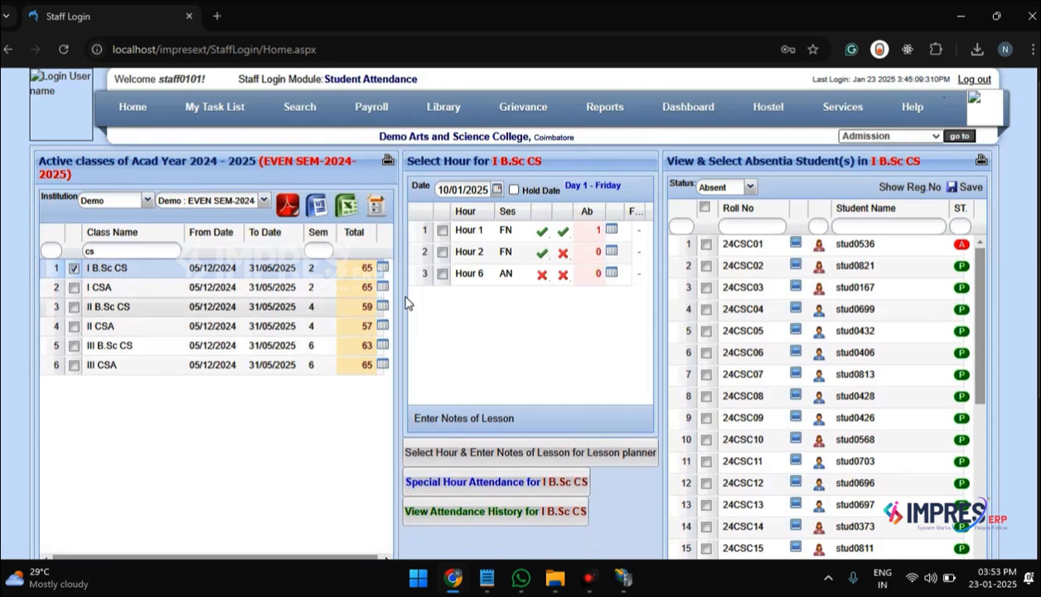
Step: Open the lesson plan mapping for Hour 1 on 10/01/2025 and clear its notes filter
{"action": "left_click", "coordinate": [442, 231]}
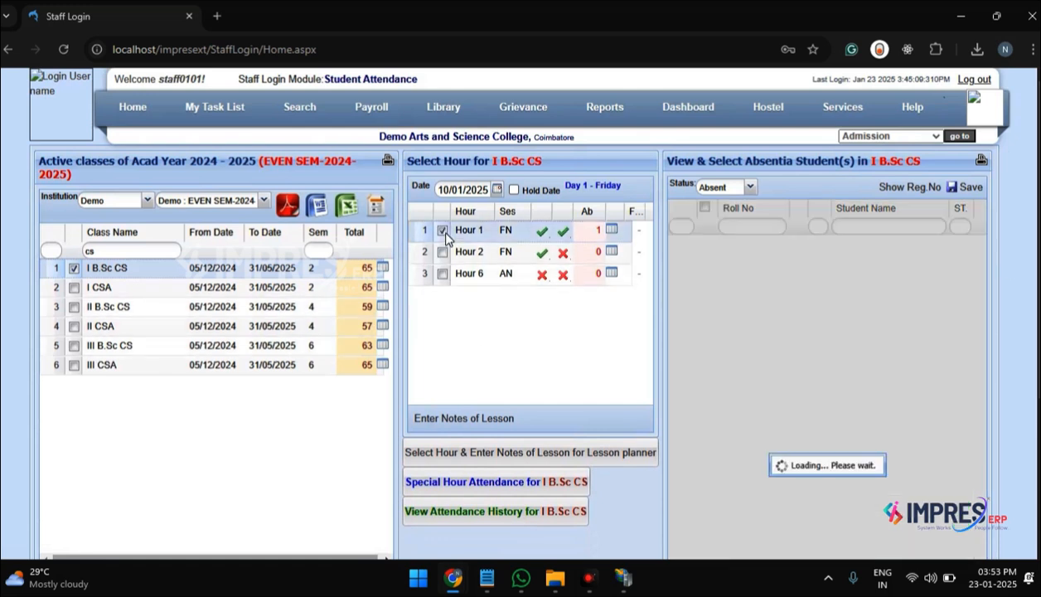
{"action": "left_click", "coordinate": [445, 456]}
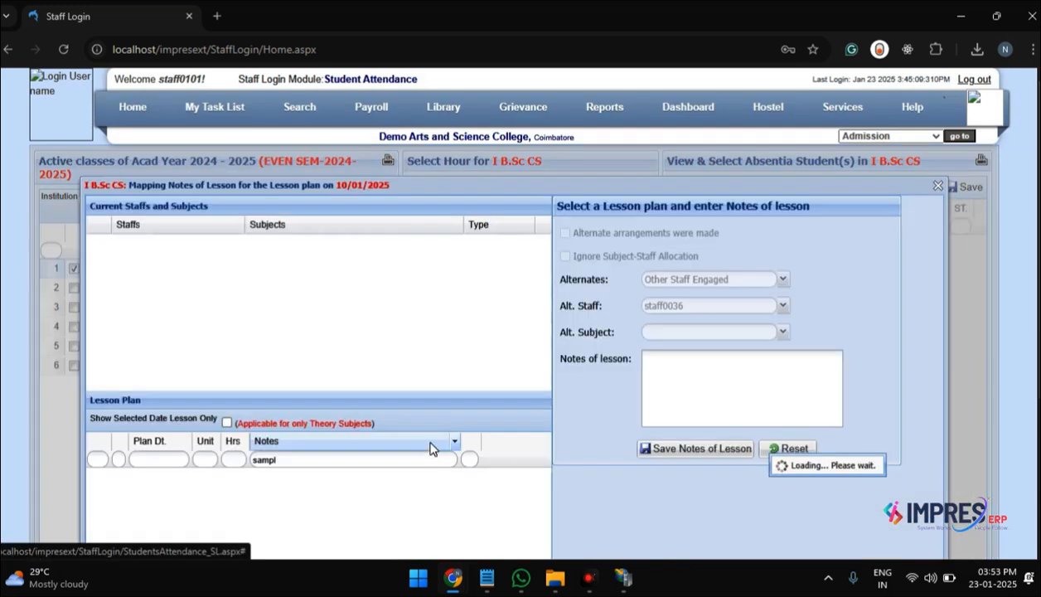
{"action": "double_click", "coordinate": [428, 474]}
{"action": "key", "text": "BackSpace"}
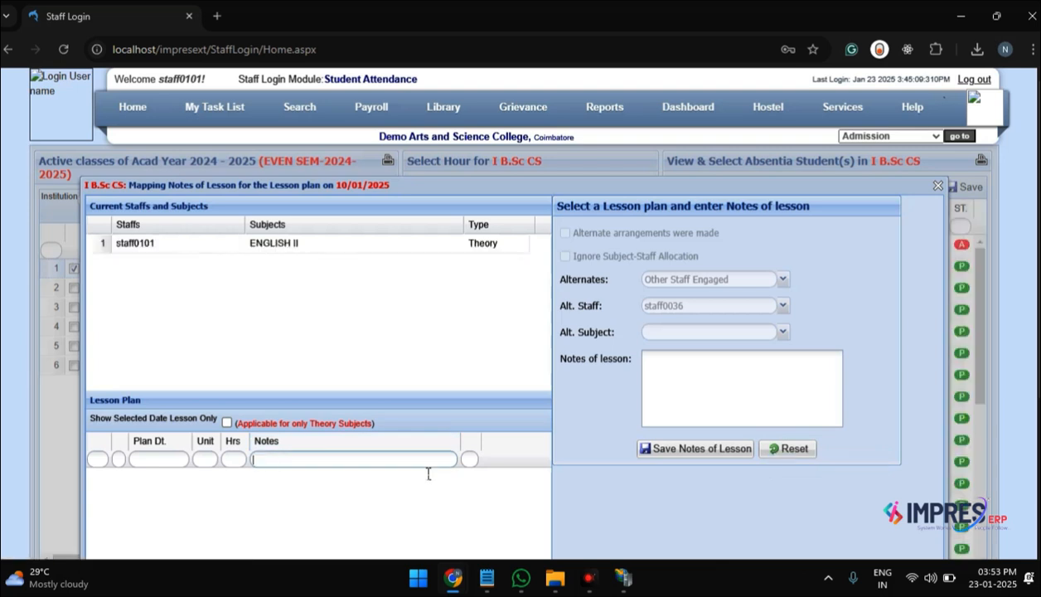
{"action": "left_click", "coordinate": [938, 186]}
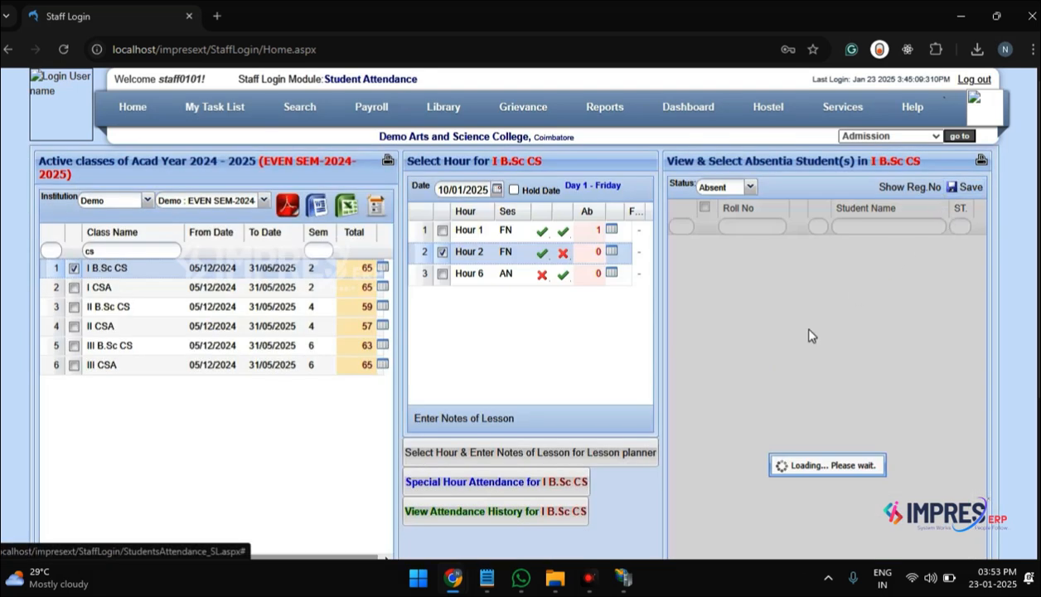